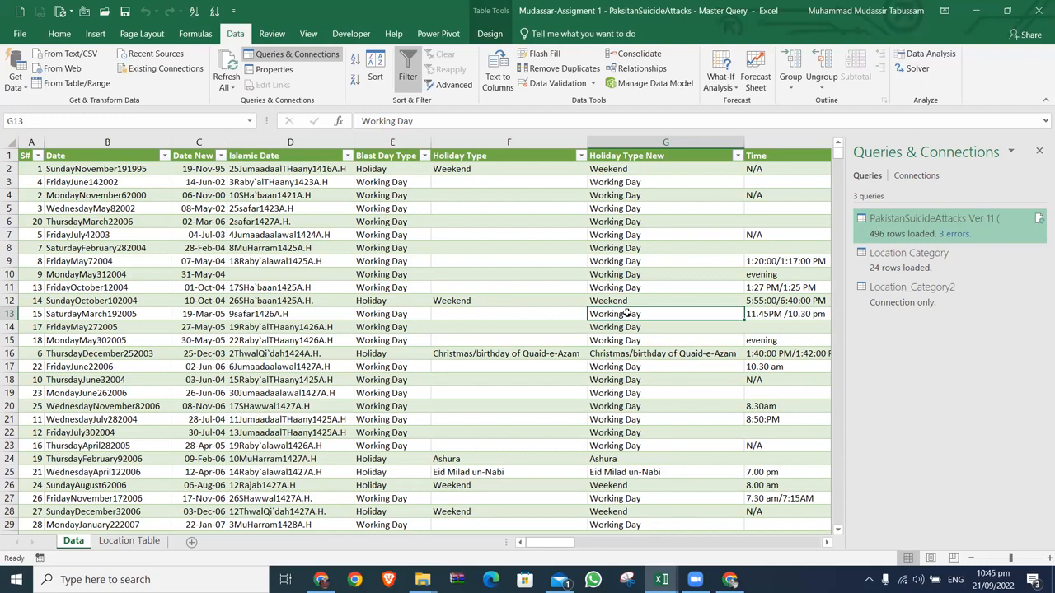
Step: Examine the extent of the table on the Data sheet, from its first header to its last row and column
key(ctrl+Up)
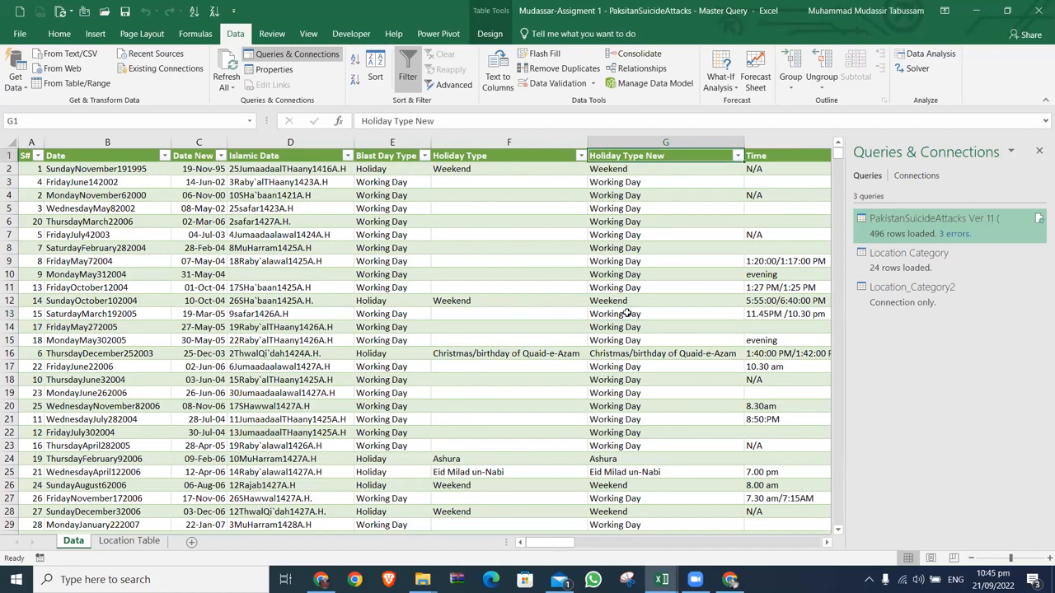
key(ctrl+Left)
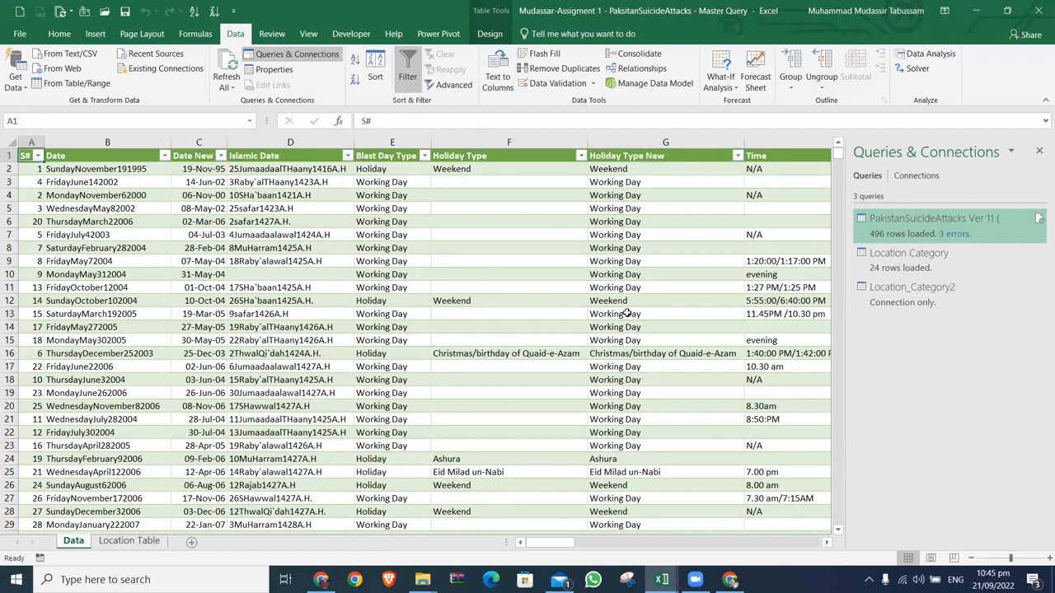
key(ctrl+shift+Right)
key(ctrl+shift+Down)
key(ctrl+Home)
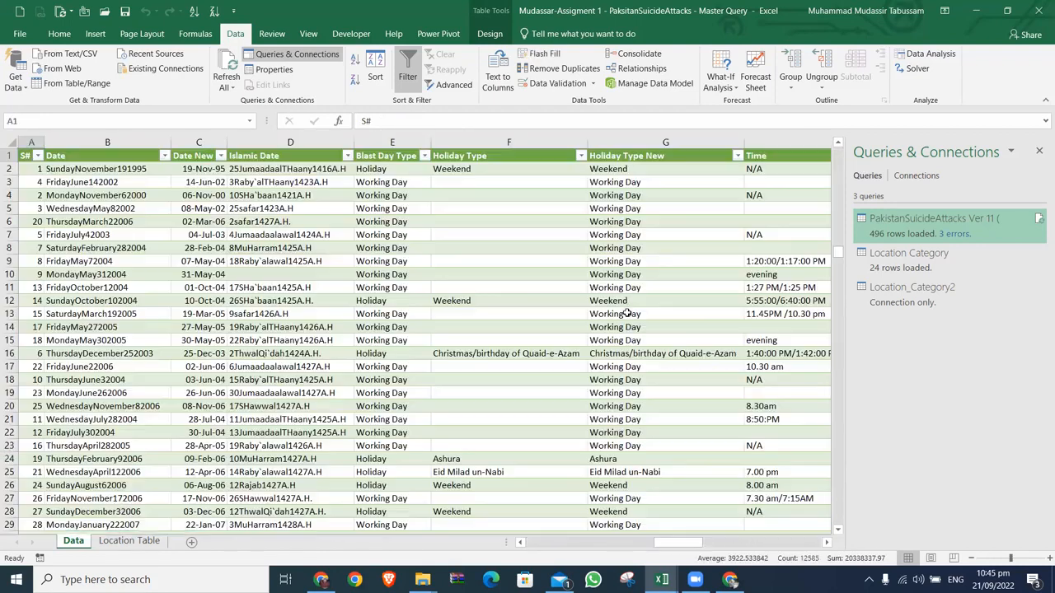
key(ctrl+shift+End)
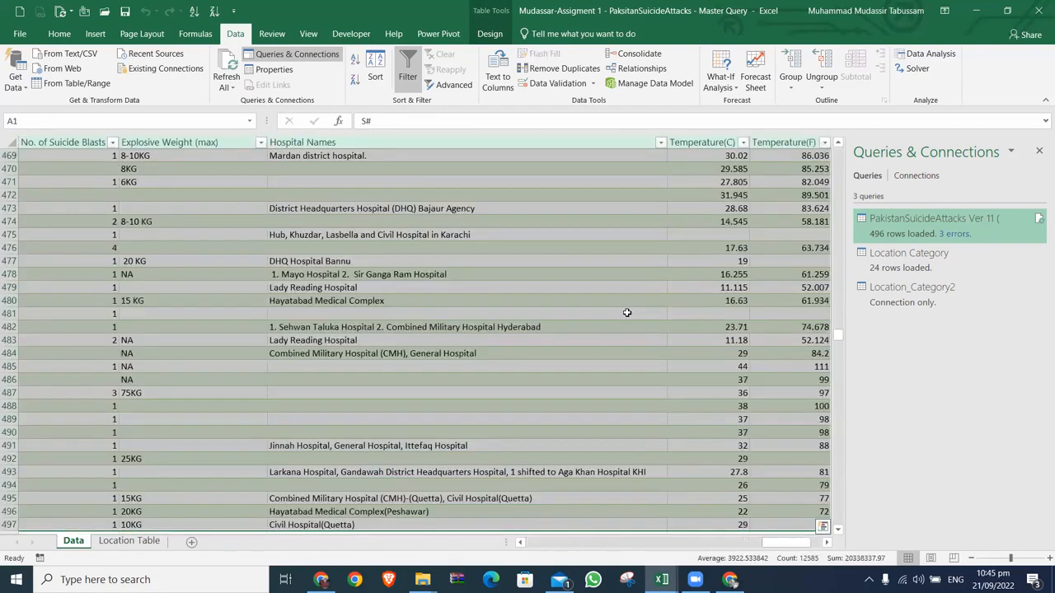
key(ctrl+Home)
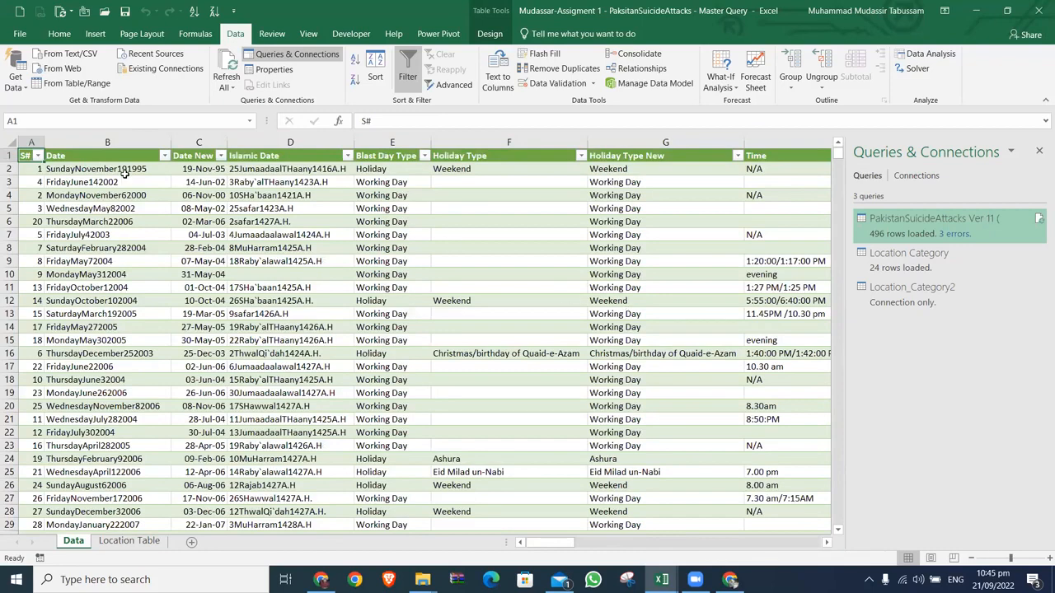
drag(33, 142, 1039, 239)
key(ctrl+Home)
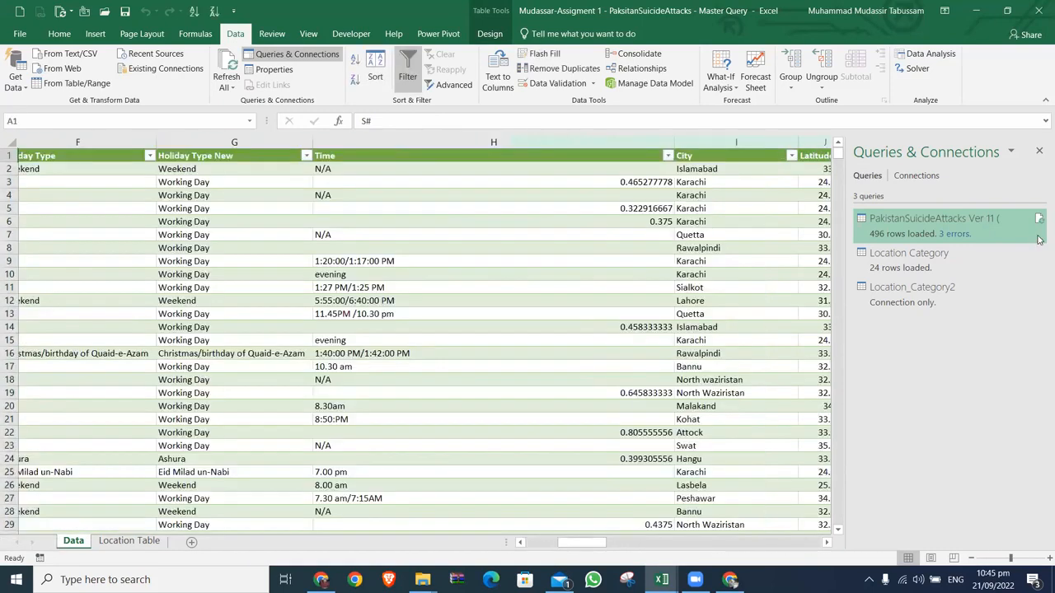
Step: Select the whole data table and create a PivotChart from PakistanSuicideAttacks_Ver_11 on a new worksheet
key(ctrl+shift+End)
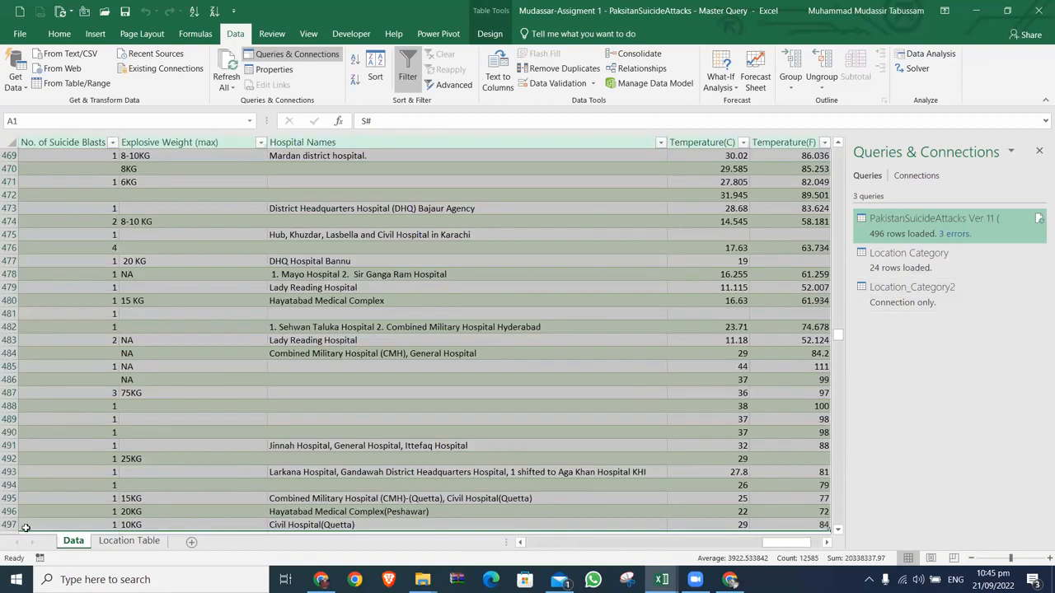
click(95, 33)
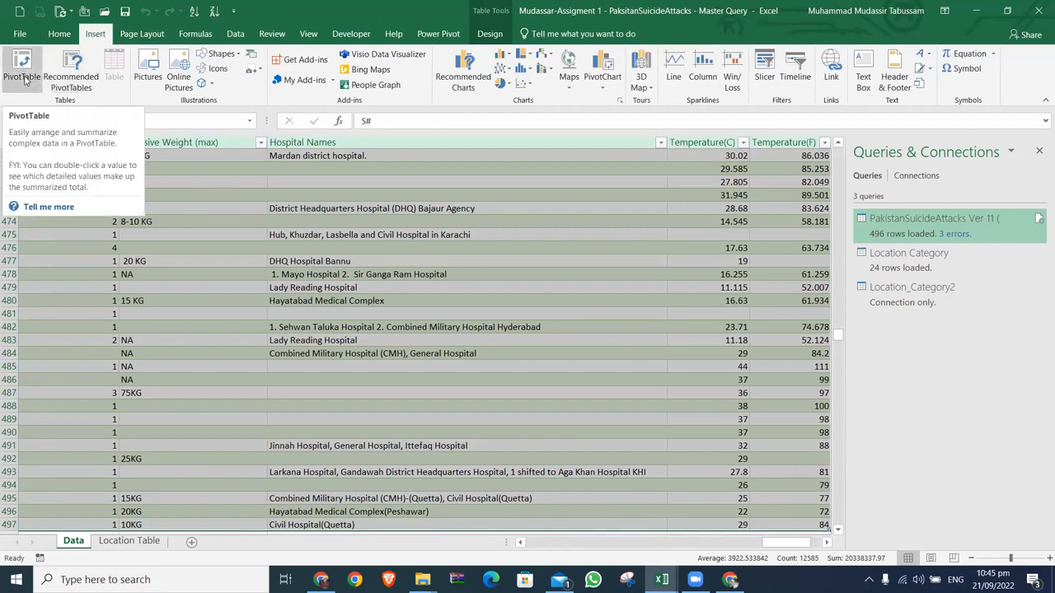
click(604, 89)
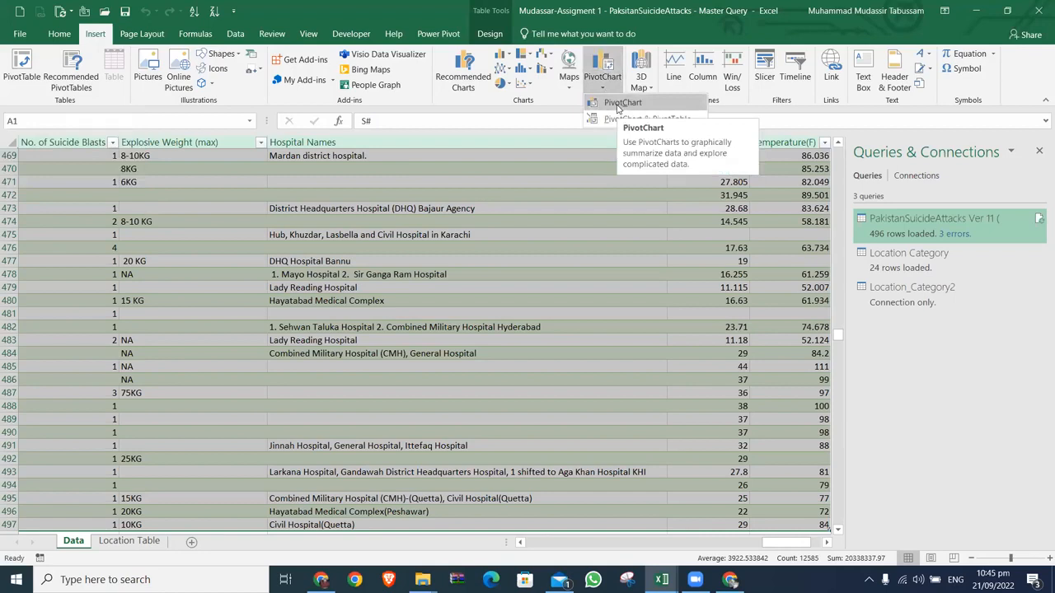
click(619, 103)
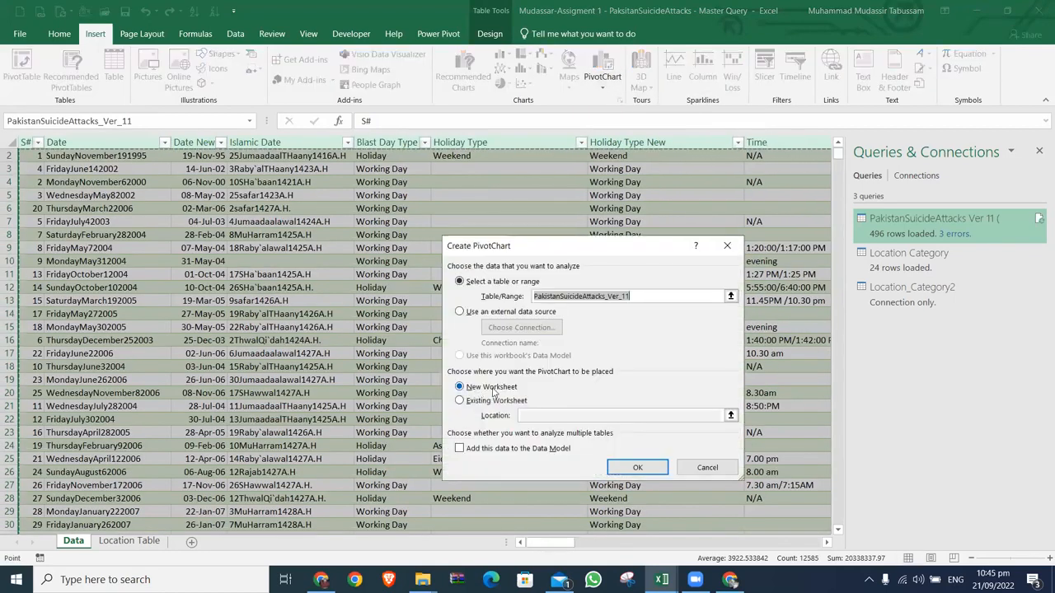
click(626, 468)
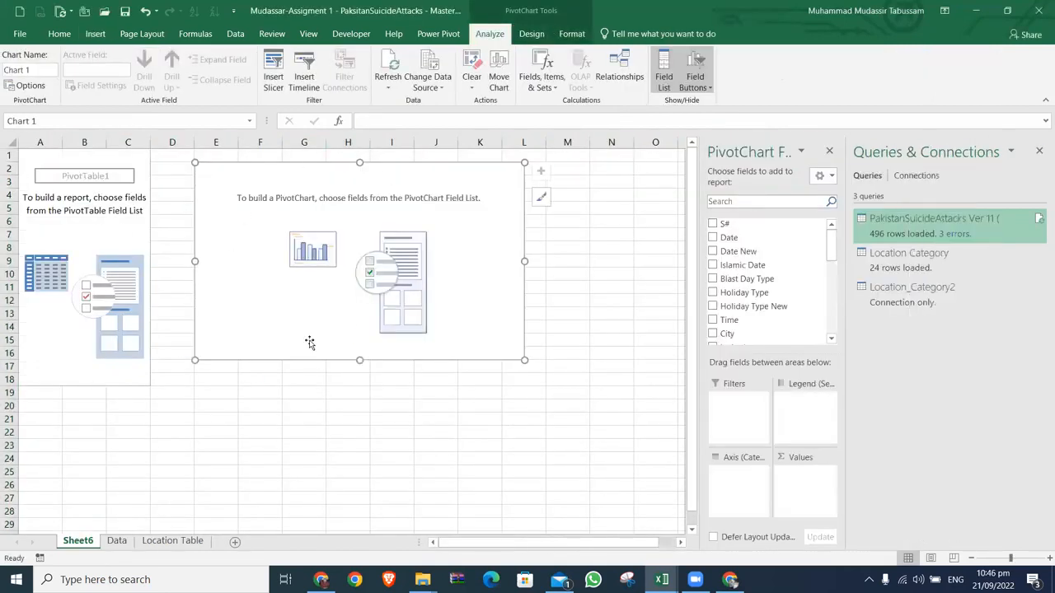
Step: Close the Queries & Connections pane and look through the PivotChart's available fields down to the last one
click(1035, 155)
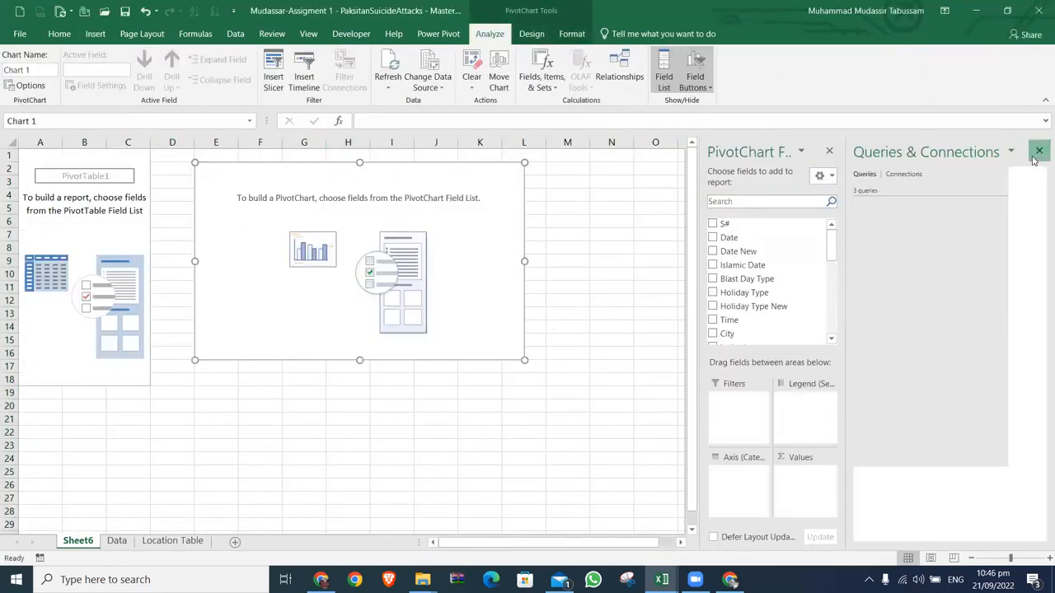
drag(1038, 241, 1039, 310)
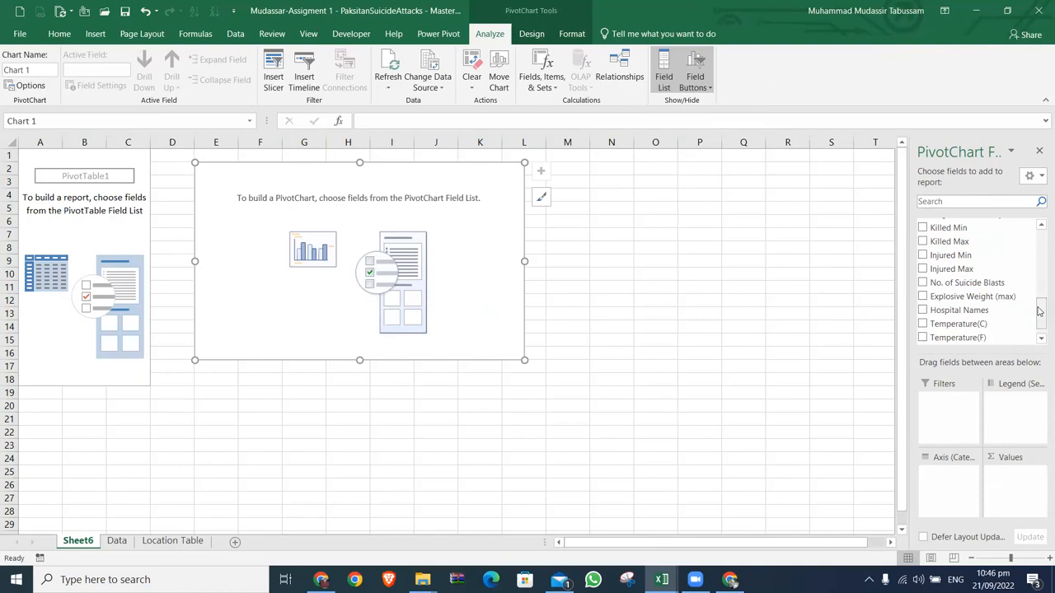
drag(1040, 310, 1040, 320)
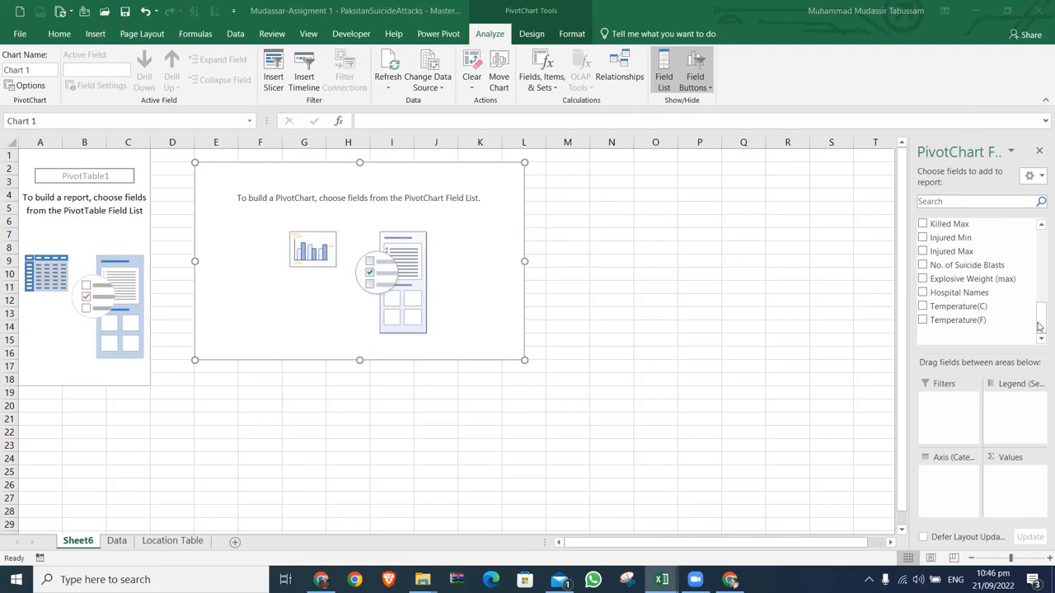
Step: On the Data sheet, filter the No. of Suicide Blasts column to show only the rows with blanks
click(124, 545)
click(123, 545)
key(ctrl+Up)
key(ctrl+Right)
key(Left)
key(Left)
key(Left)
key(Left)
key(Left)
key(Left)
key(Left)
key(Left)
key(Left)
key(Left)
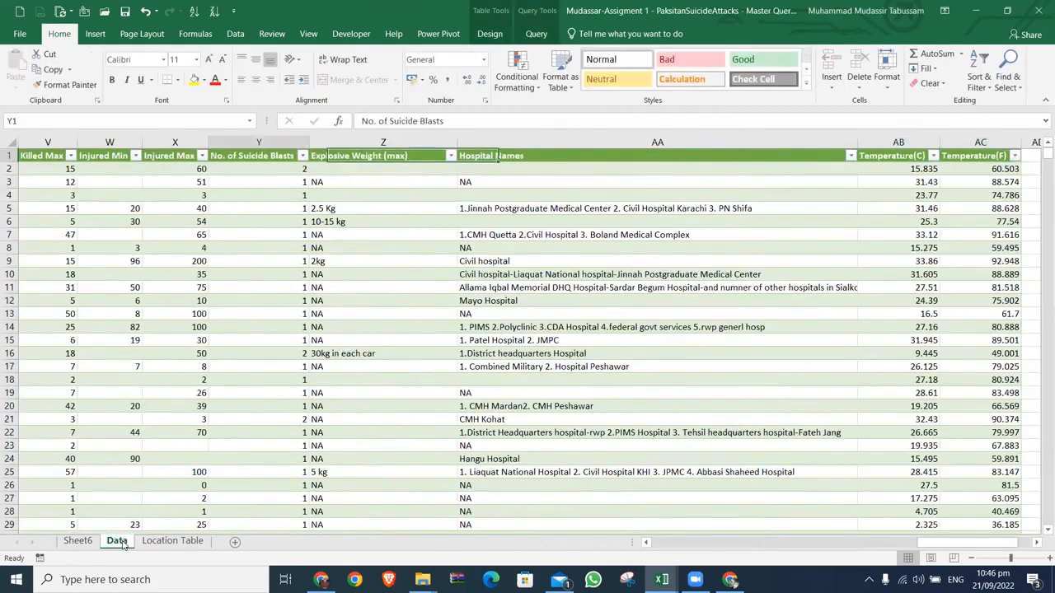
key(Right)
key(Right)
key(Right)
key(Right)
key(Right)
key(Right)
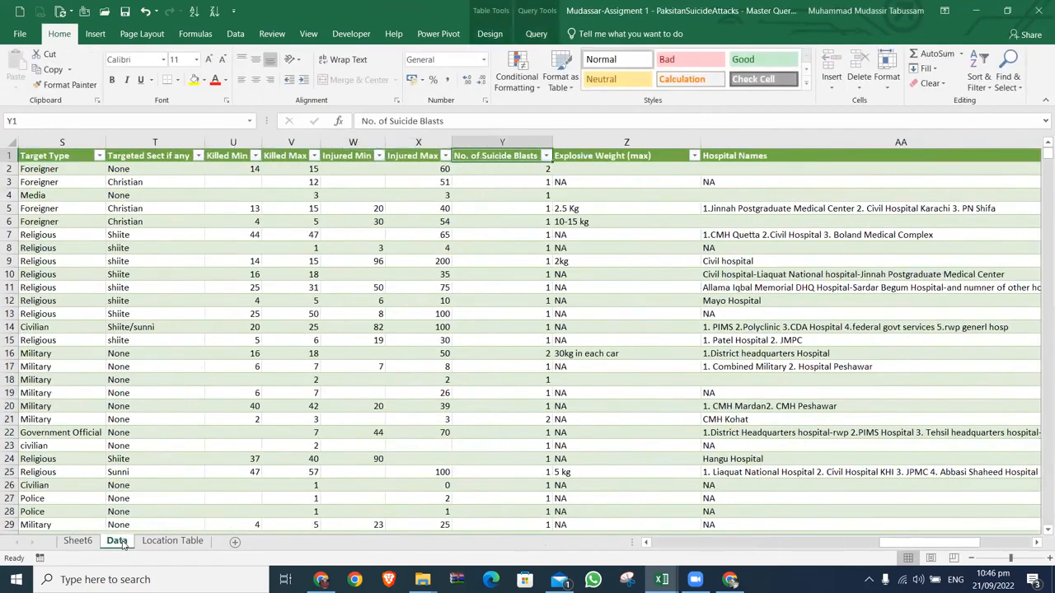
key(alt+Down)
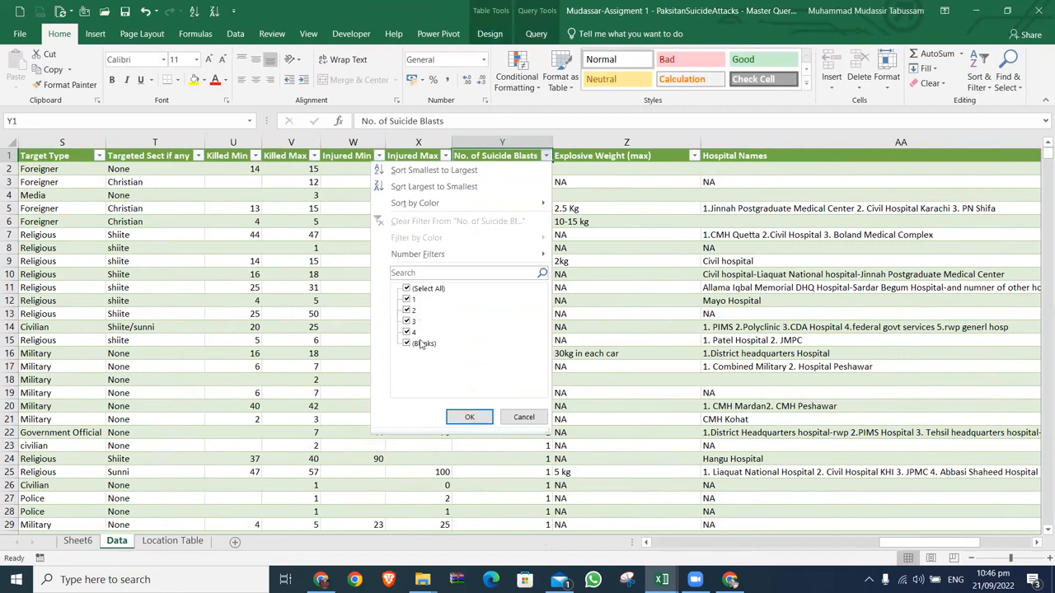
click(408, 289)
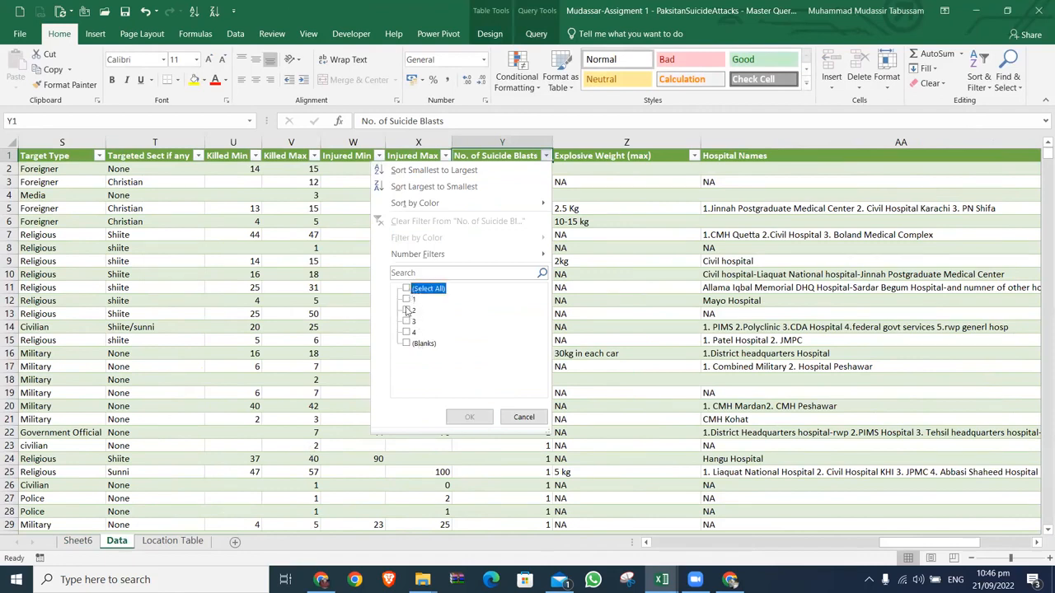
click(407, 343)
click(469, 417)
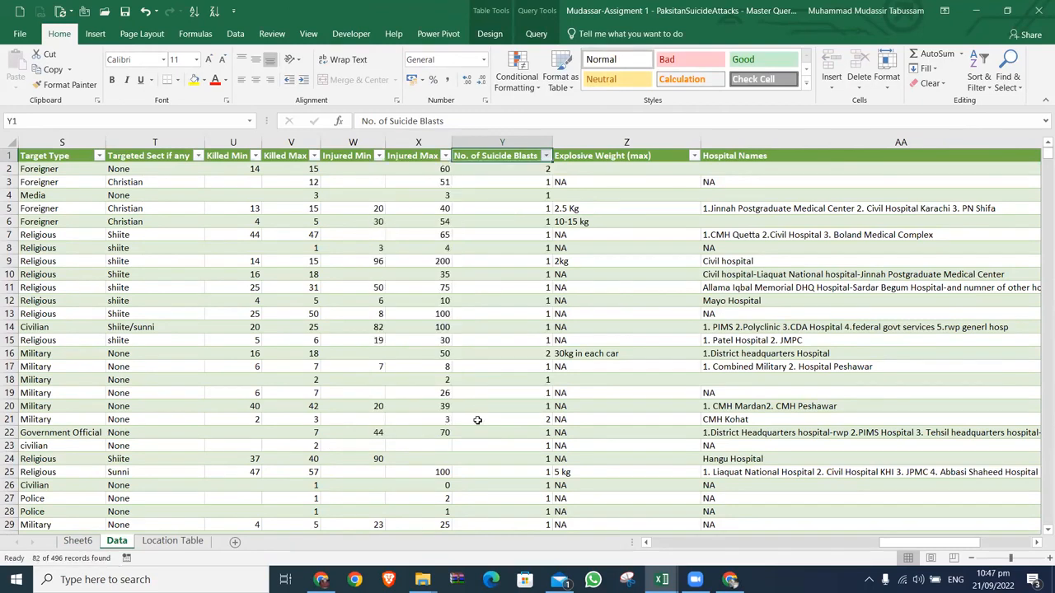
Step: Review the rows with a blank No. of Suicide Blasts from top to bottom, and clear the filter
key(Down)
key(Down)
key(Down)
key(Down)
key(Down)
key(Down)
key(Down)
key(Down)
key(Down)
key(Down)
key(Down)
key(Down)
key(Down)
key(Down)
key(Down)
key(Down)
key(Down)
key(Down)
key(Down)
key(Down)
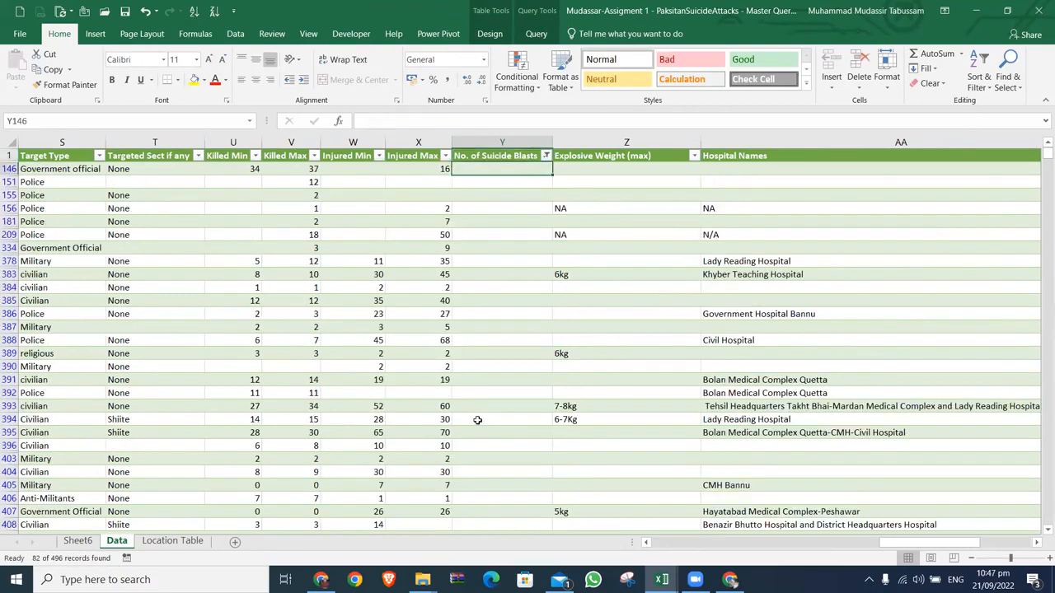
key(Up)
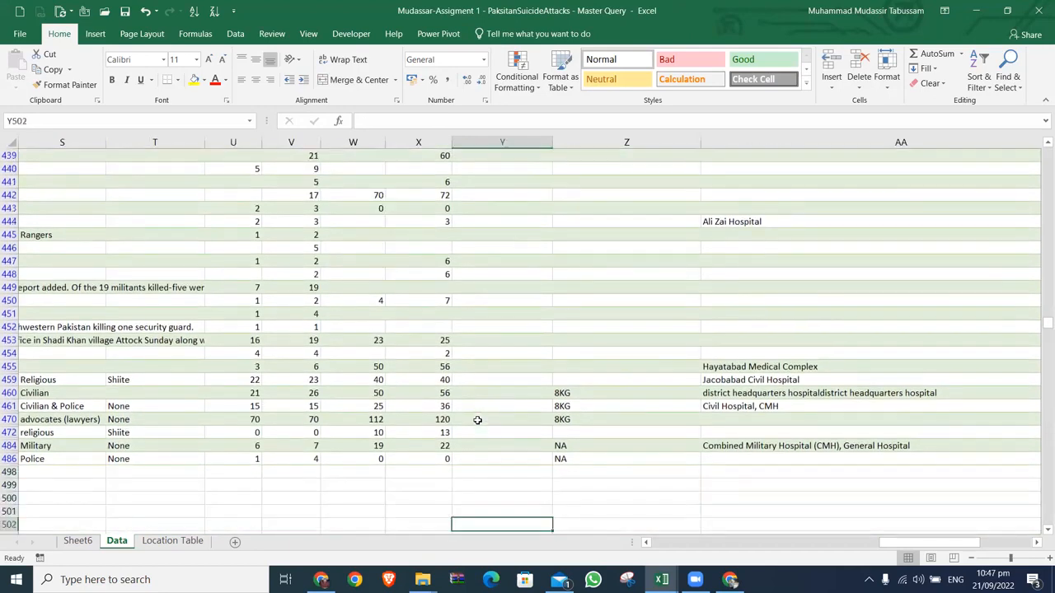
key(ctrl+Up)
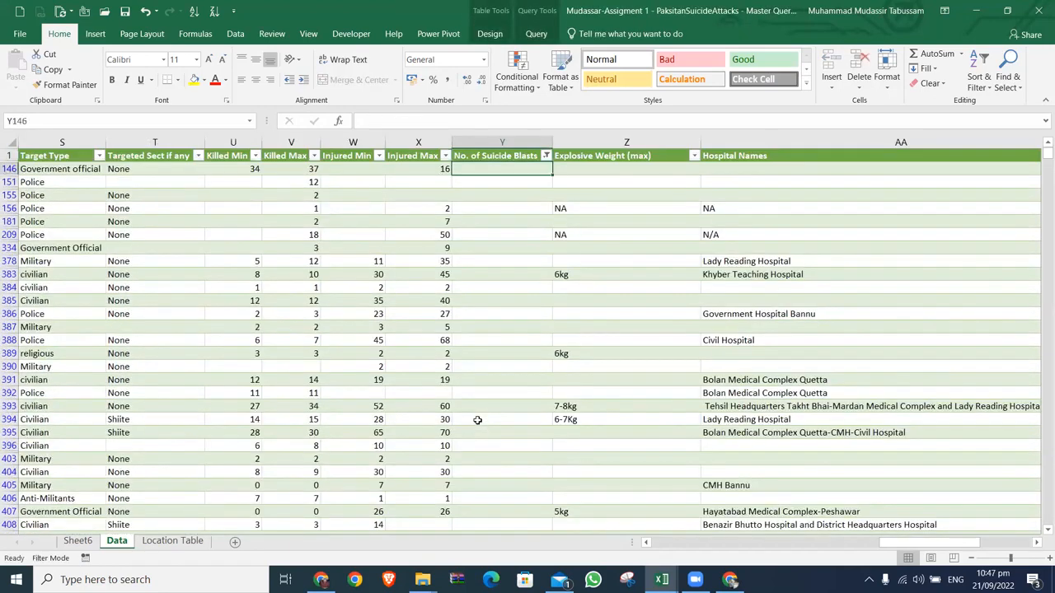
key(Up)
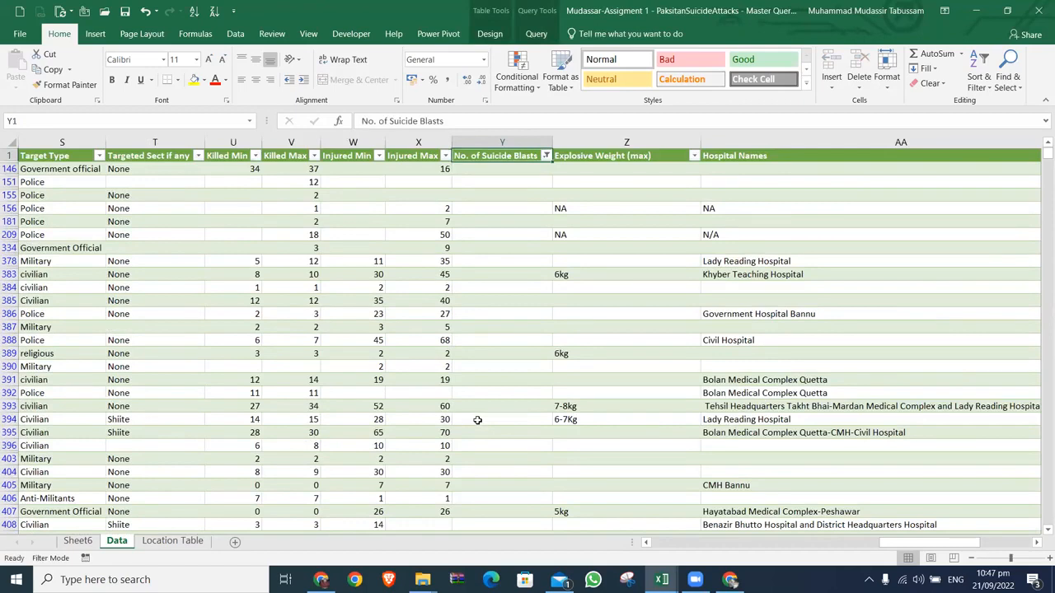
key(Down)
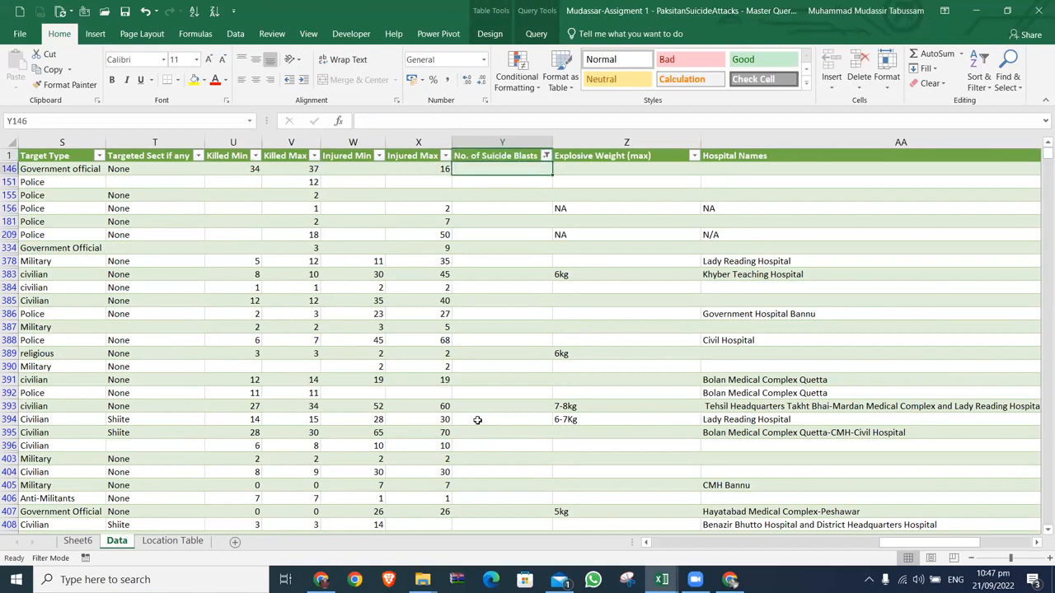
key(ctrl+Down)
key(ctrl+Up)
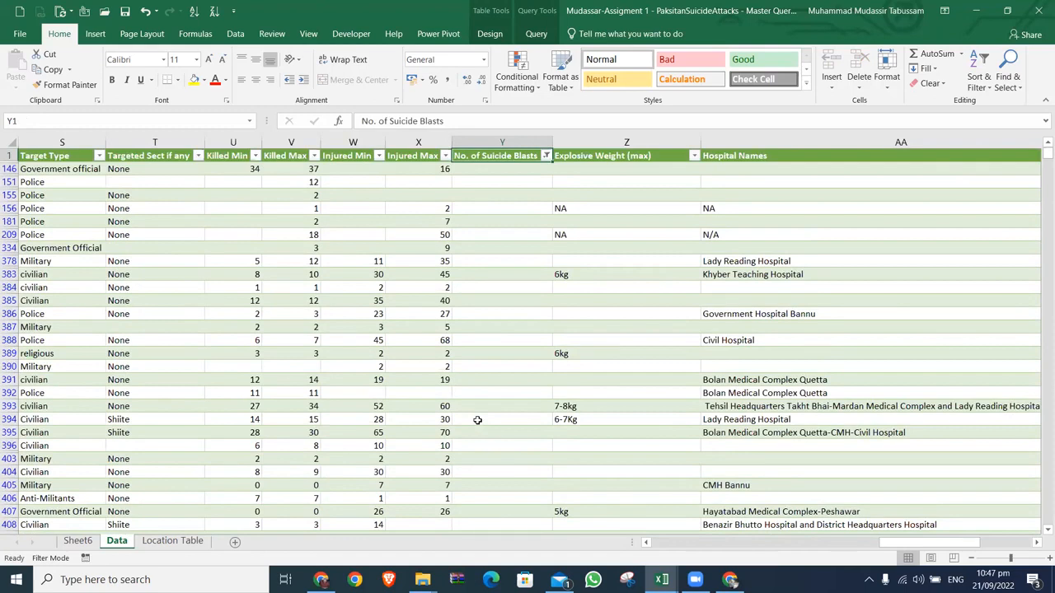
key(alt+a)
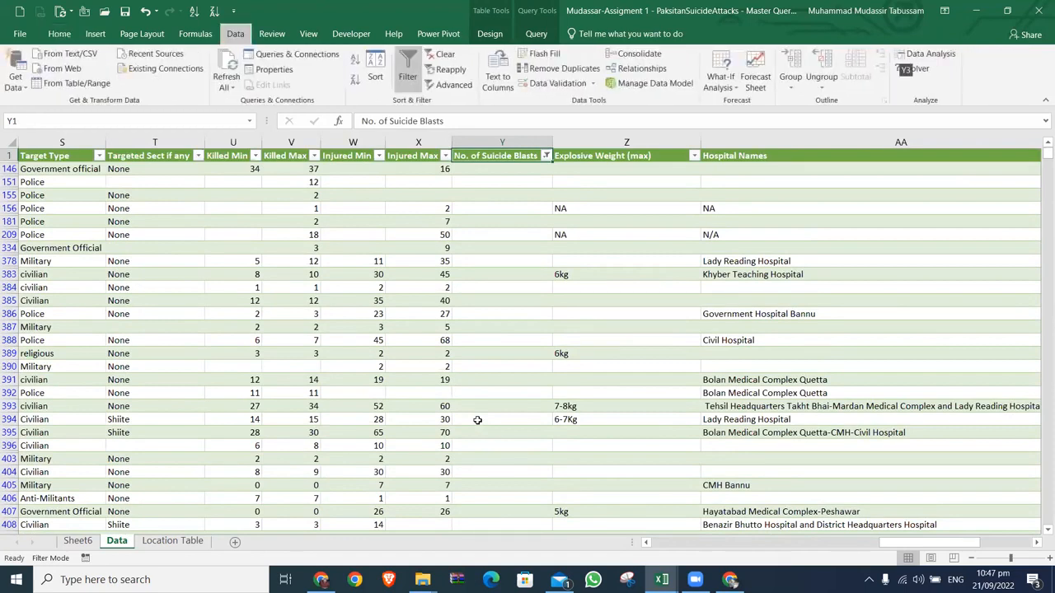
key(c)
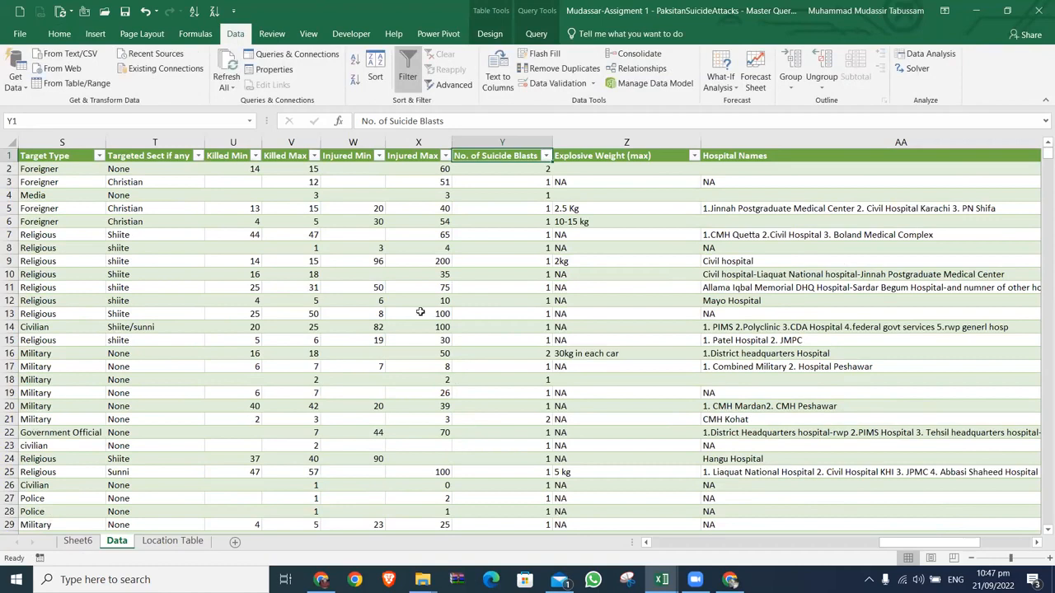
Step: Open the PakistanSuicideAttacks Ver 11 query for editing and replace null with 1 in the No. of Suicide Blasts column
click(318, 61)
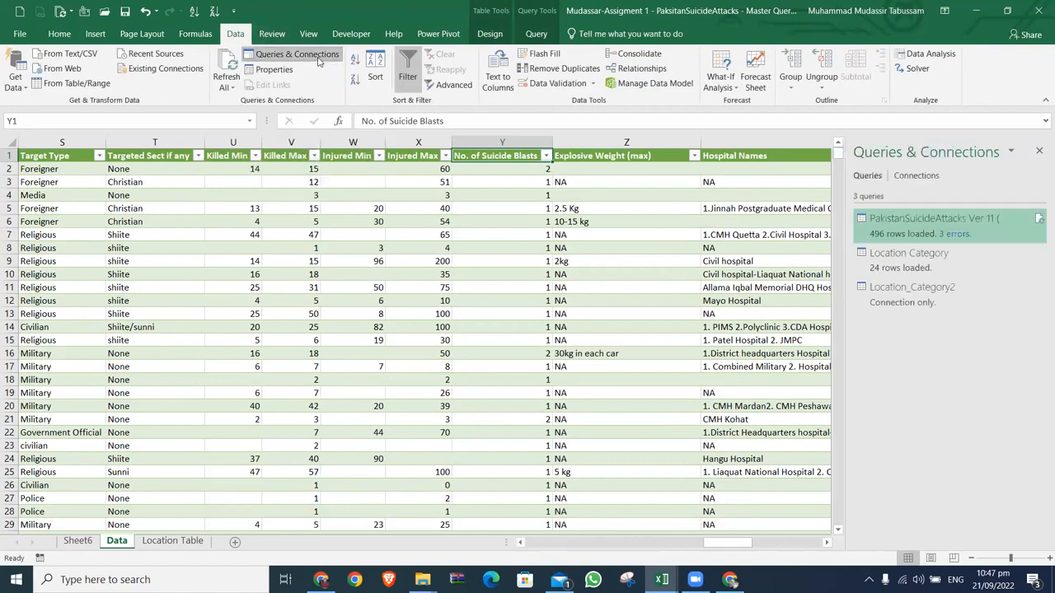
double_click(905, 235)
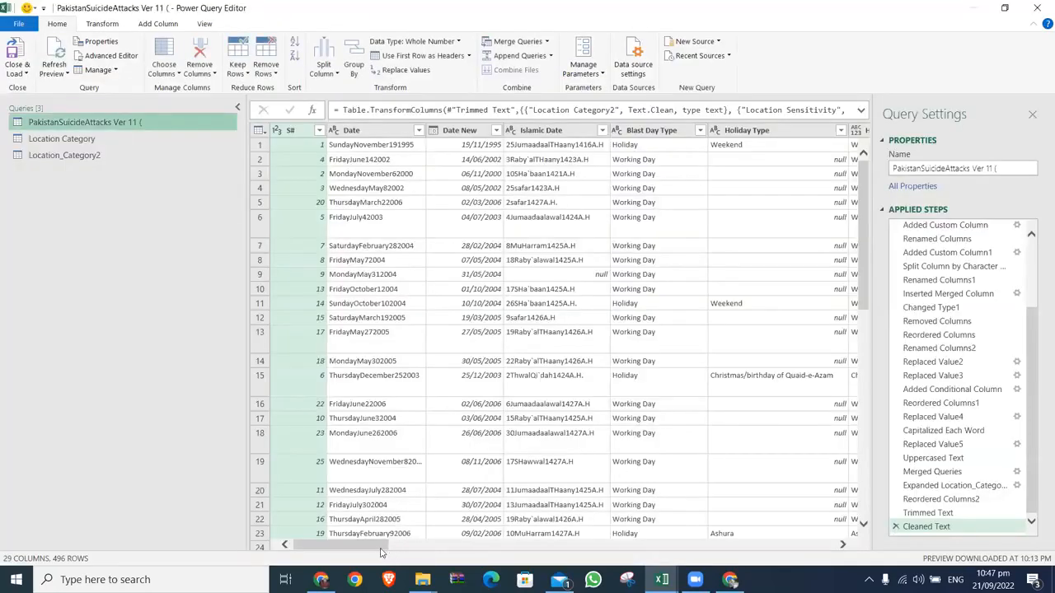
drag(367, 544, 762, 525)
click(566, 136)
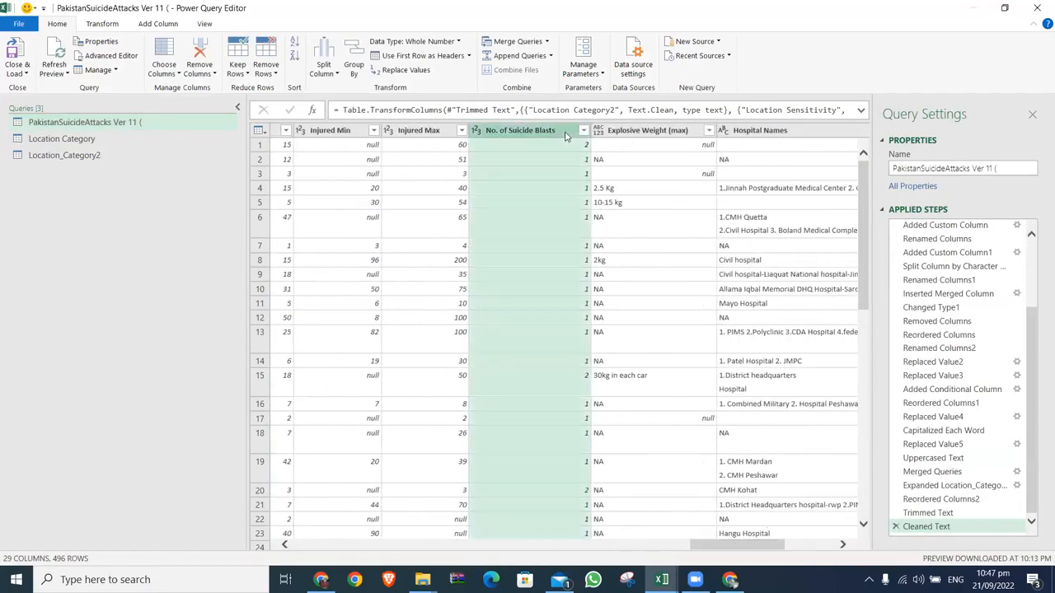
right_click(566, 136)
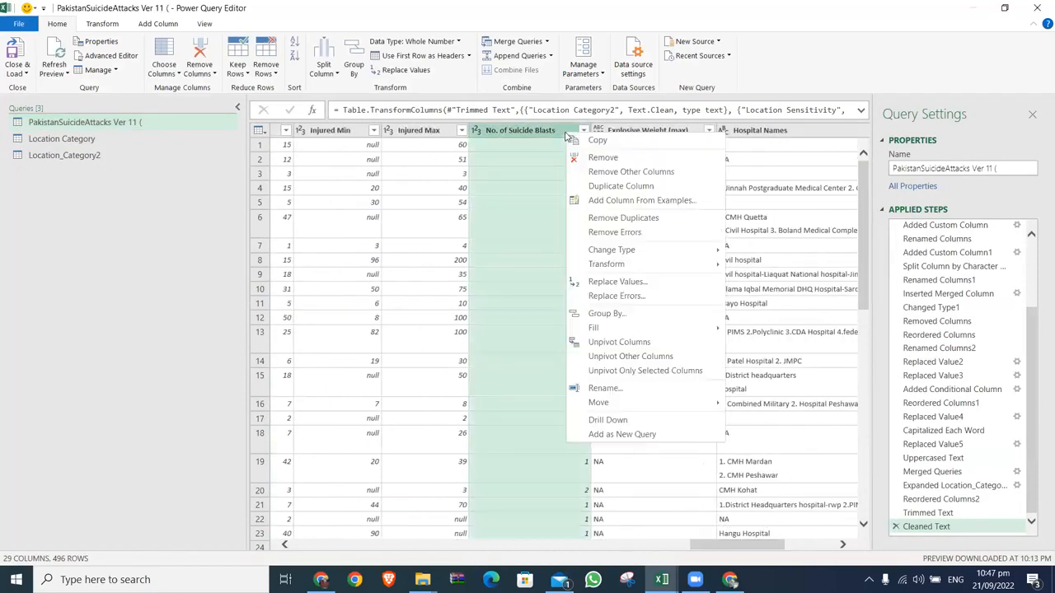
click(627, 282)
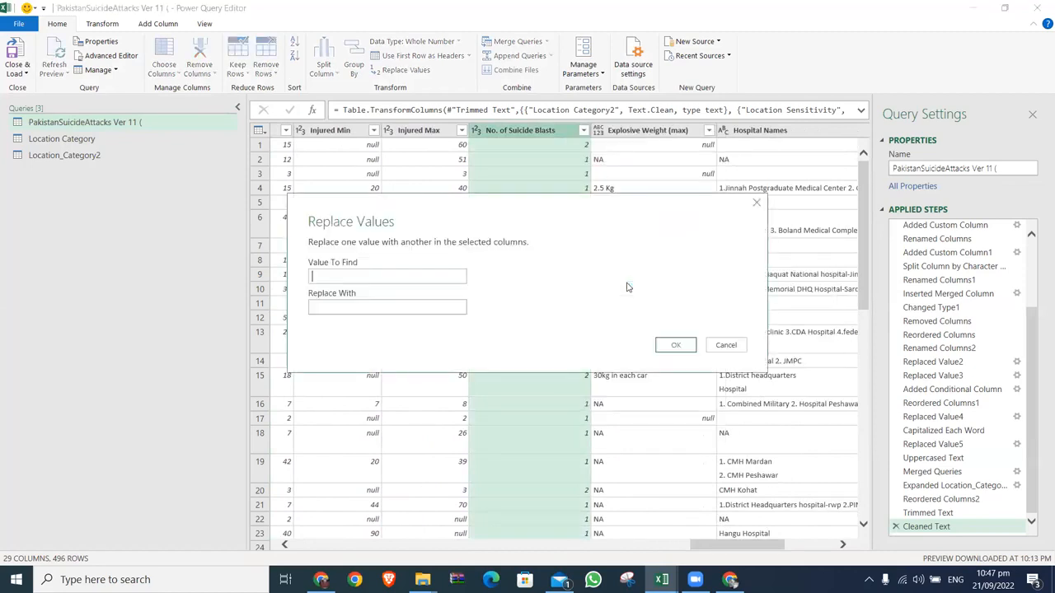
text(null)
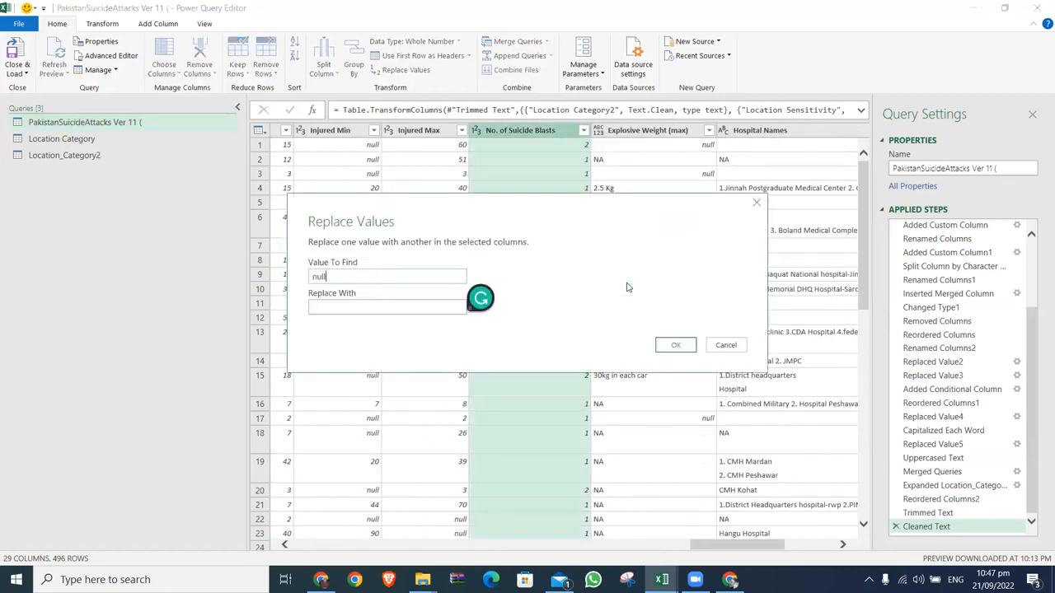
click(447, 304)
text(1)
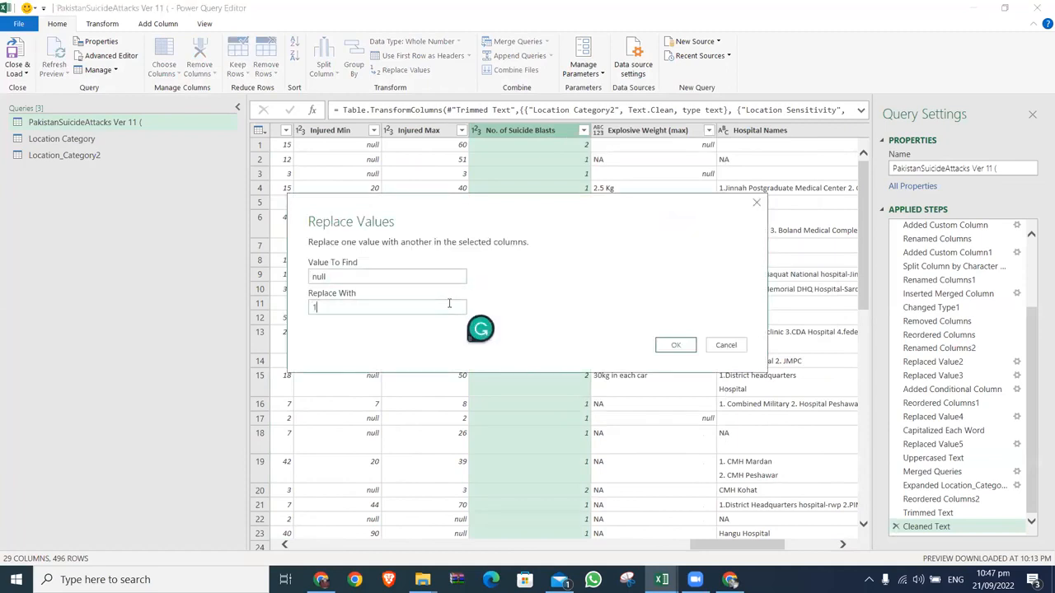
click(676, 344)
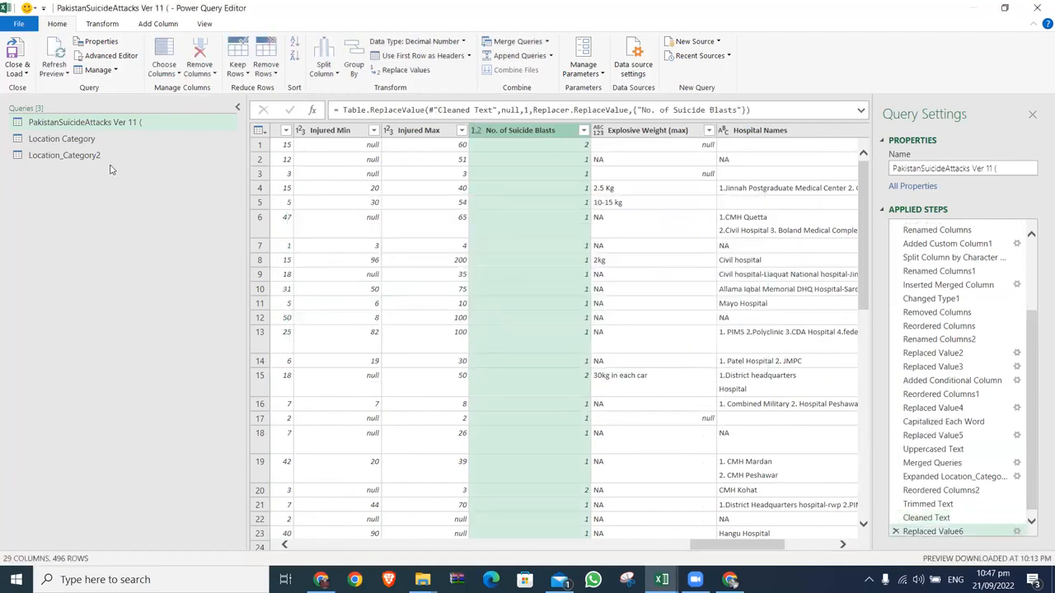
Step: Close and load the edited query back to the workbook and go to the No. of Suicide Blasts header on the Data sheet
click(19, 71)
click(31, 89)
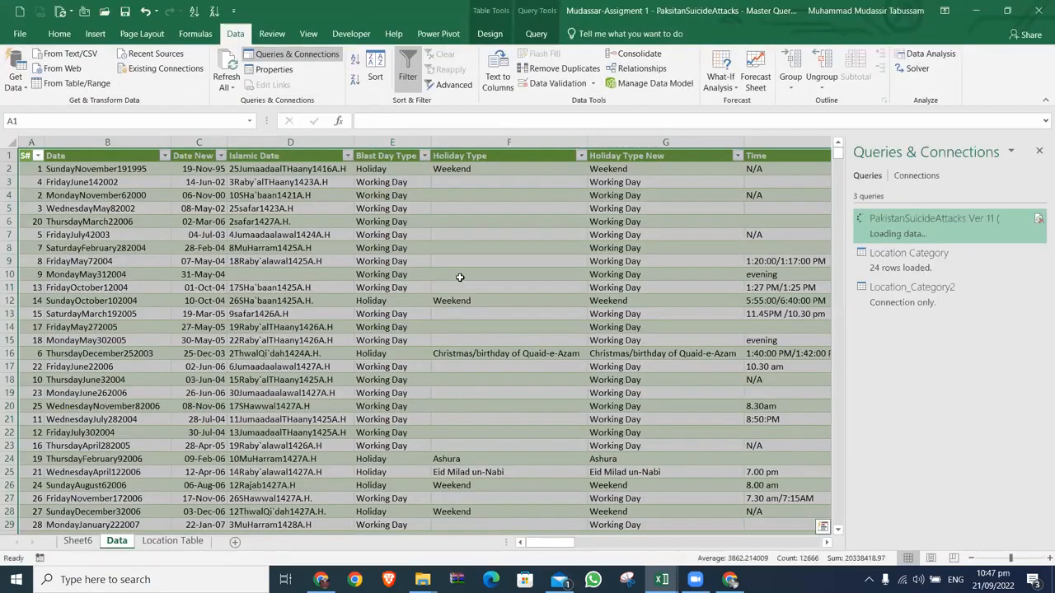
key(ctrl+Right)
key(Left)
key(Left)
key(Left)
key(Left)
key(Left)
key(Left)
key(Left)
key(Left)
key(Left)
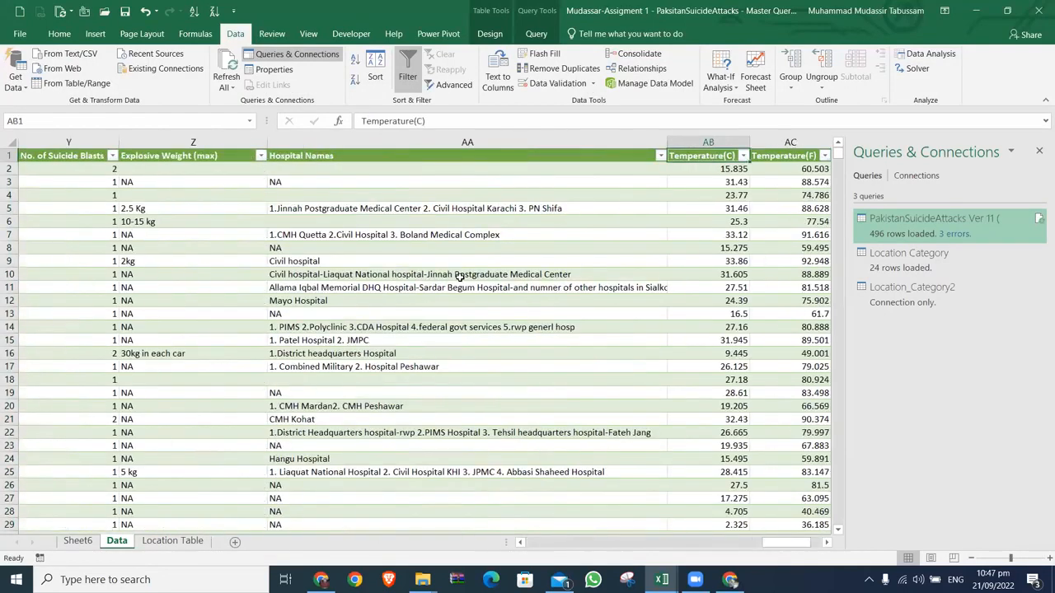
key(Right)
key(Right)
key(Right)
key(Right)
key(Right)
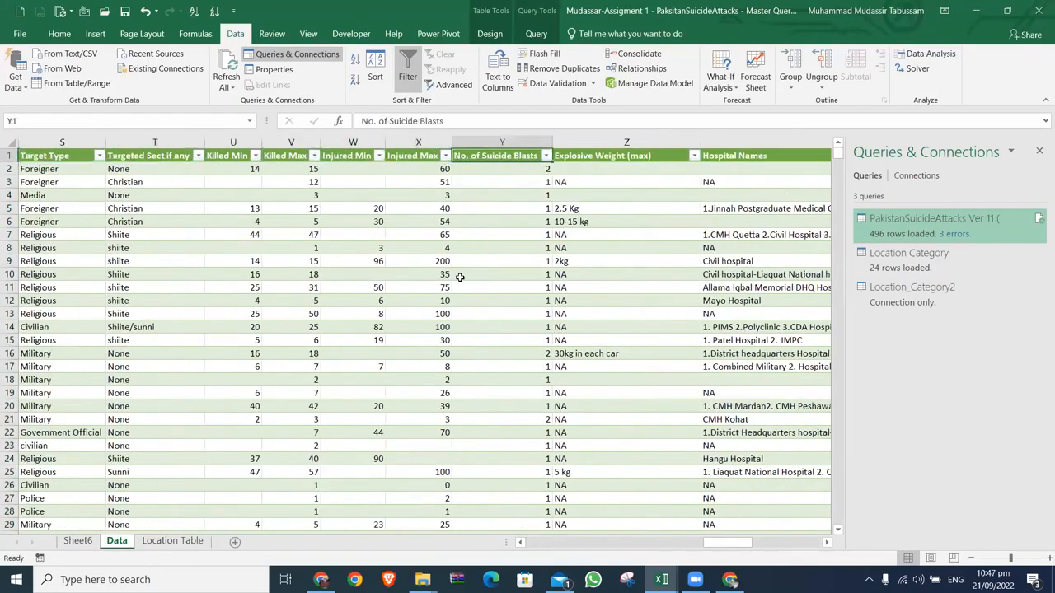
Step: Check the No. of Suicide Blasts column by filtering it to blanks only, and clear the filter
key(alt+Down)
click(406, 288)
click(407, 343)
click(470, 416)
key(Down)
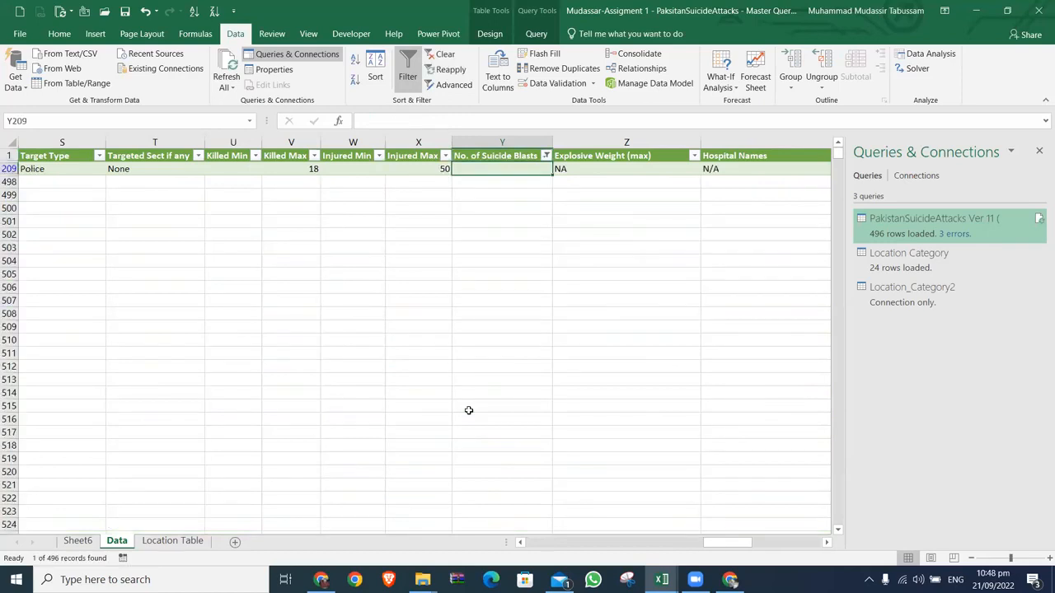
key(Up)
key(alt+a)
key(c)
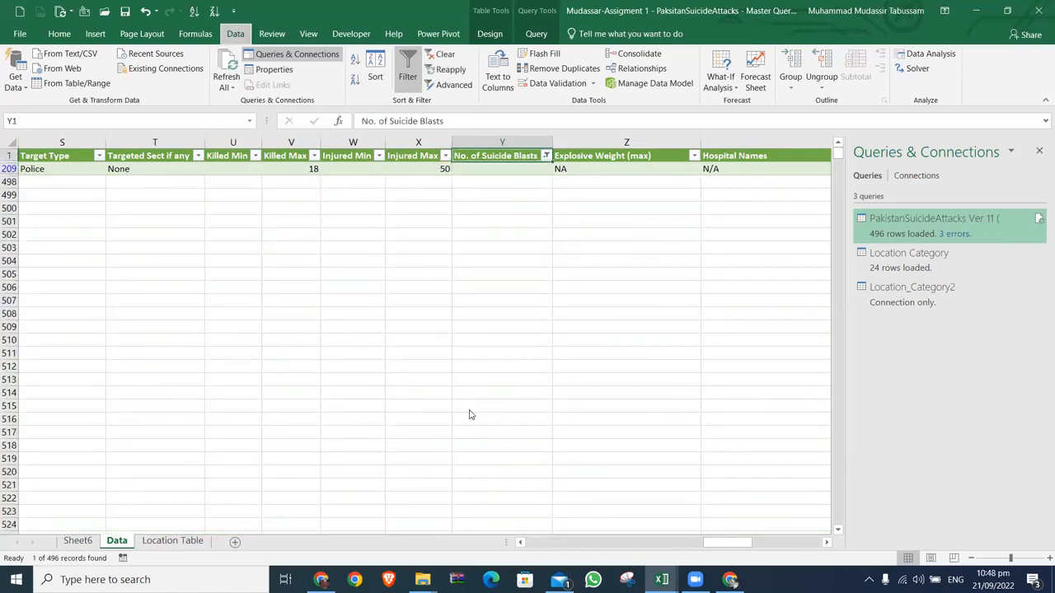
Step: On Sheet6, add No. of Suicide Blasts to the PivotTable's values as a sum and close the Queries & Connections pane
key(ctrl+Page_Up)
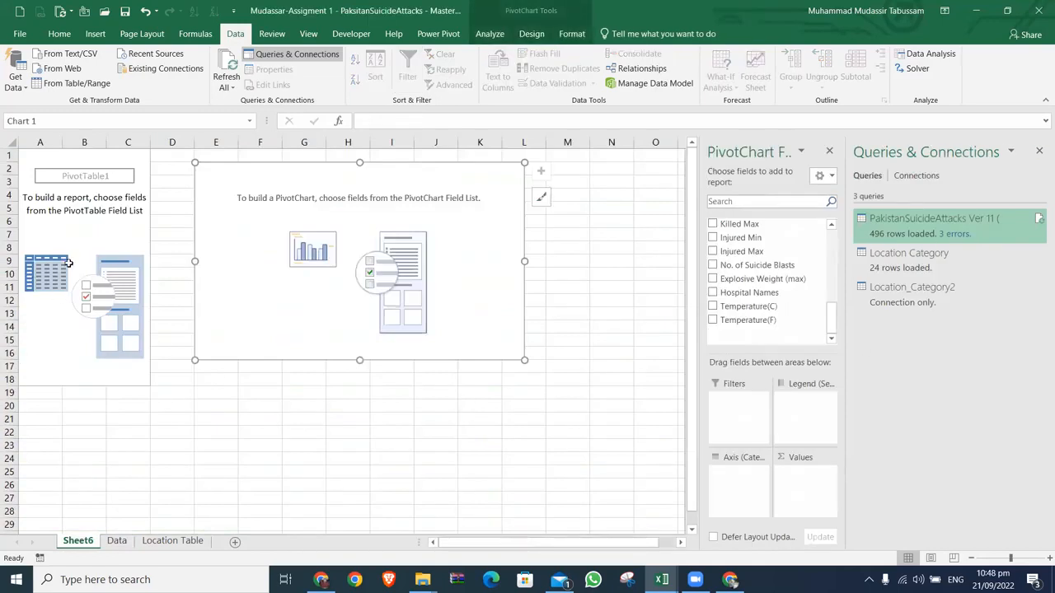
right_click(99, 198)
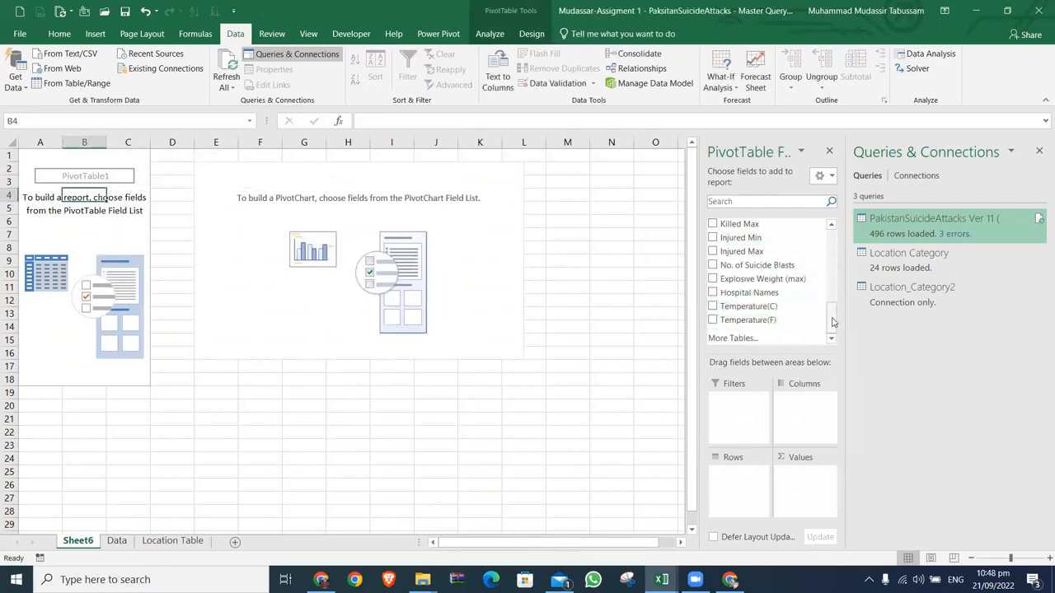
click(713, 268)
drag(715, 269, 793, 478)
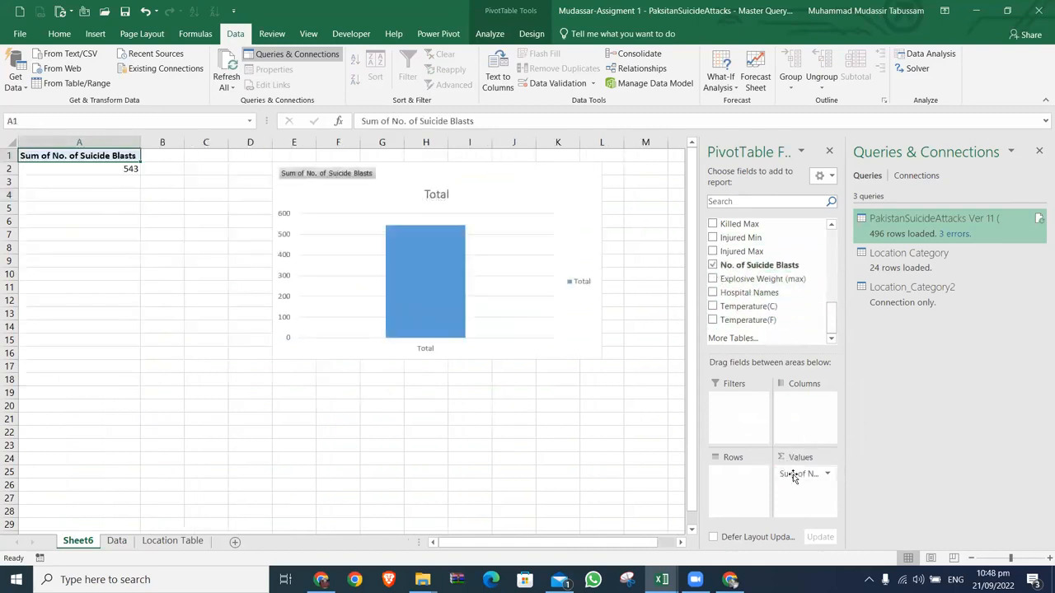
click(1039, 151)
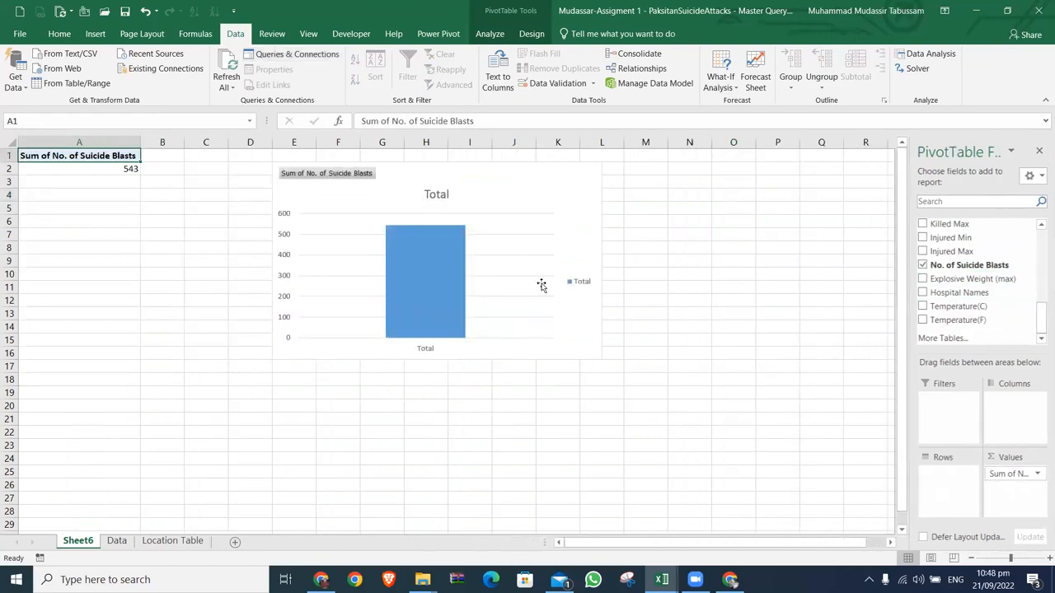
Step: Turn on data labels in the PivotChart and remove its gridlines, legend and chart title
drag(471, 188, 345, 214)
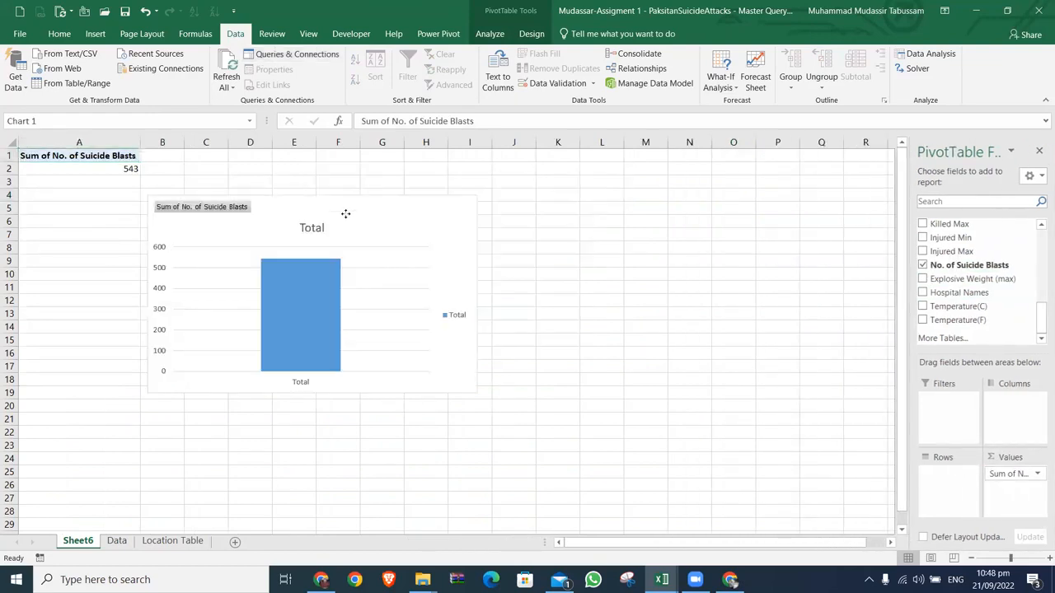
click(495, 204)
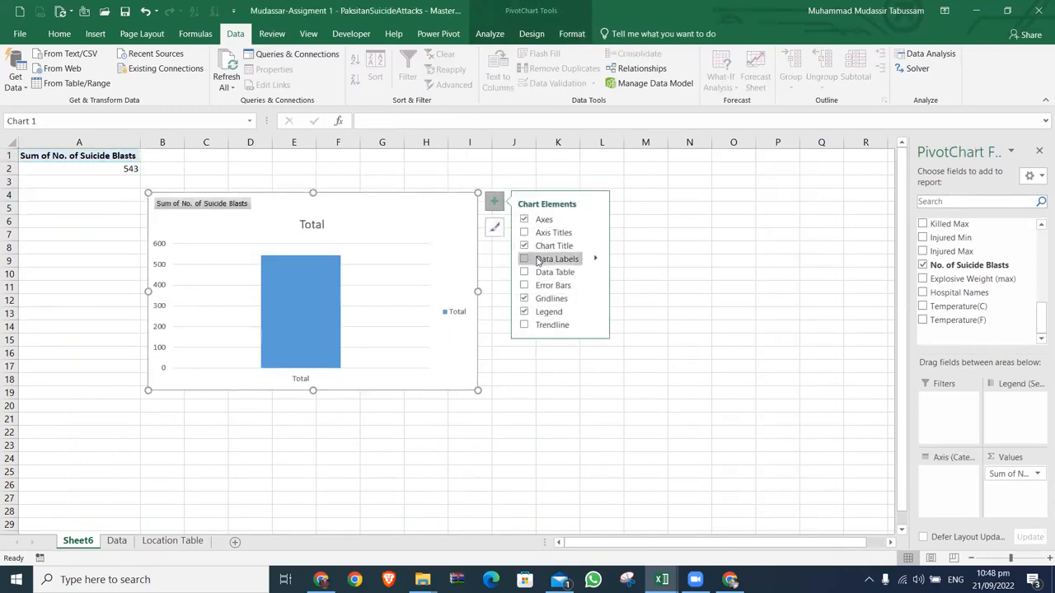
click(524, 299)
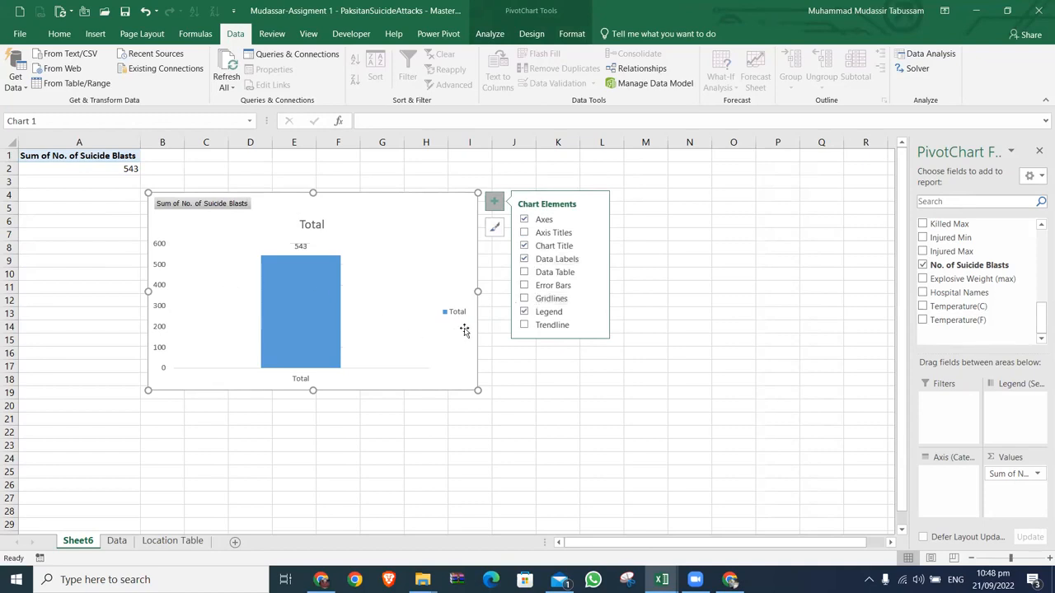
click(524, 311)
click(524, 233)
click(524, 245)
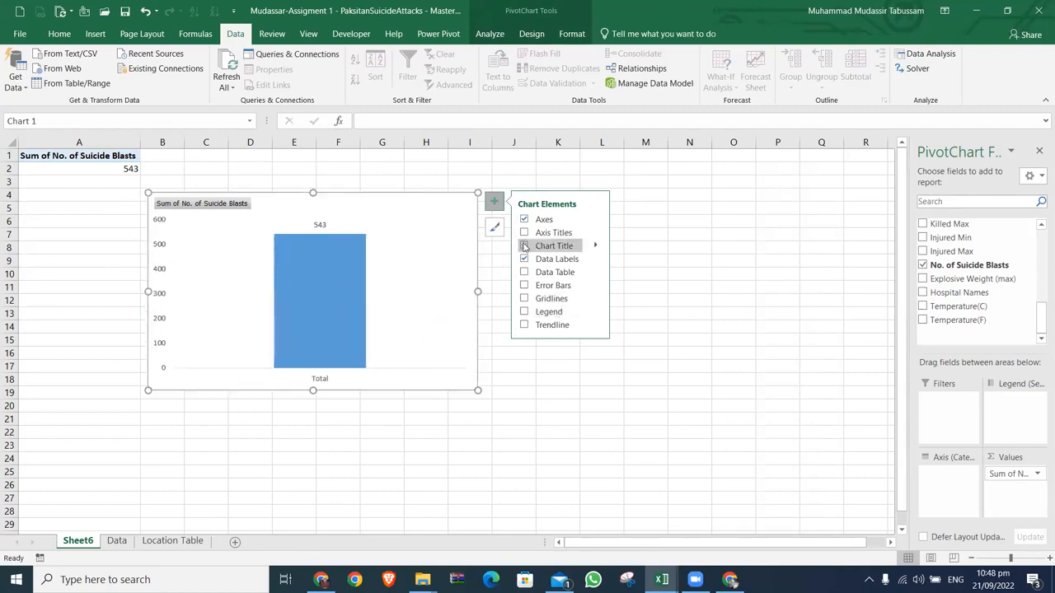
Step: Delete the vertical value axis from the PivotChart
right_click(160, 249)
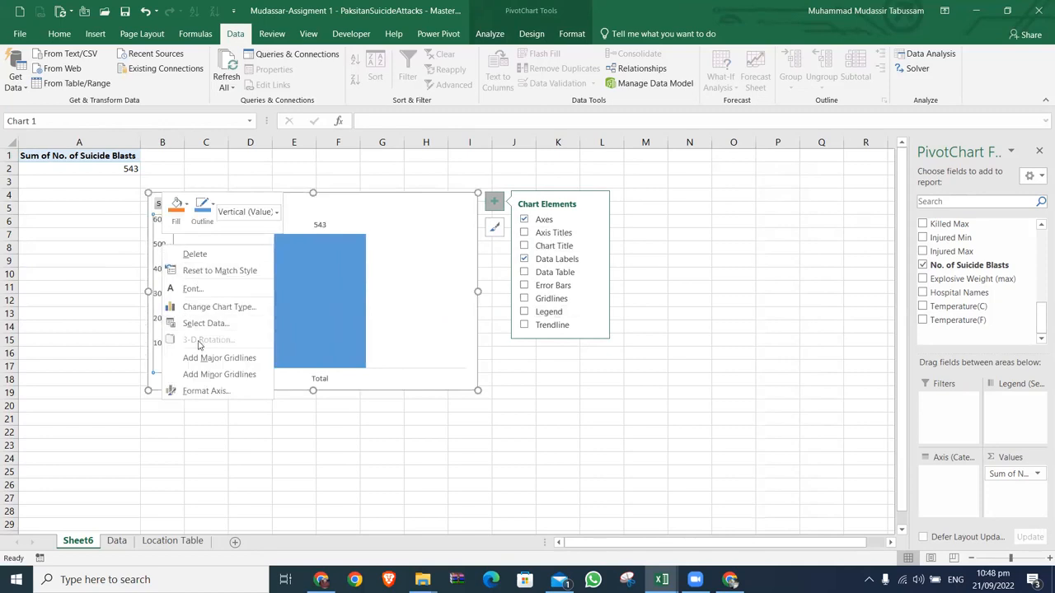
click(195, 253)
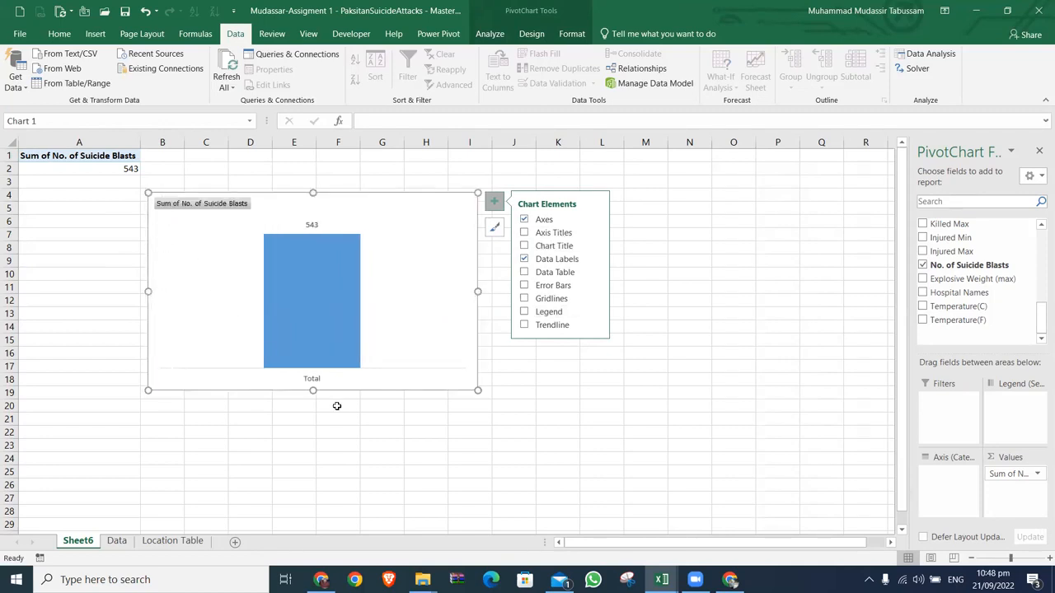
click(405, 407)
Step: Search the PivotChart's fields for "pro" and add Province as the category axis
click(324, 327)
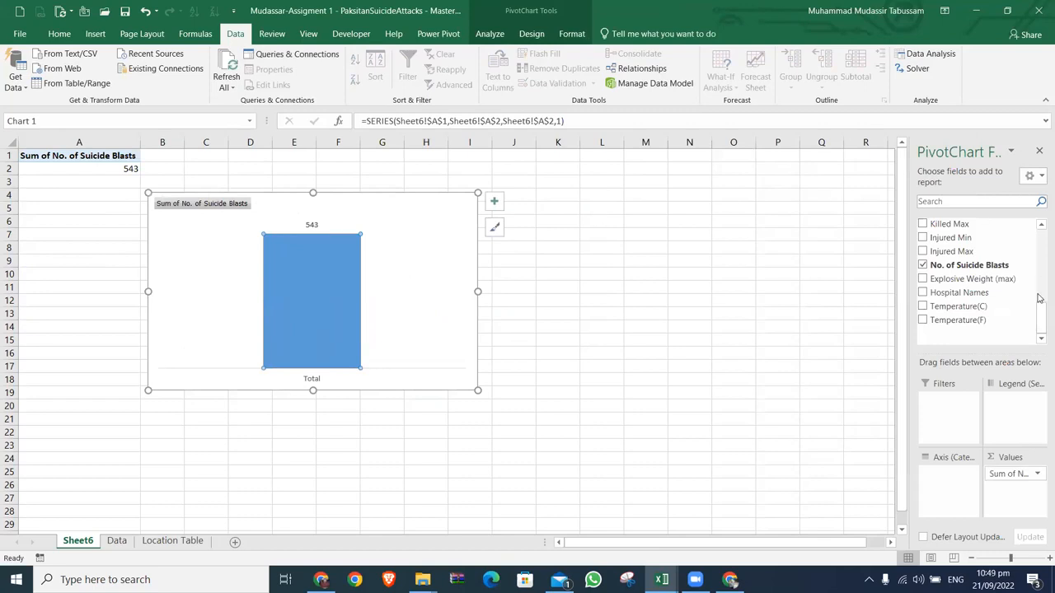
drag(1039, 328, 1039, 241)
click(987, 201)
text(p)
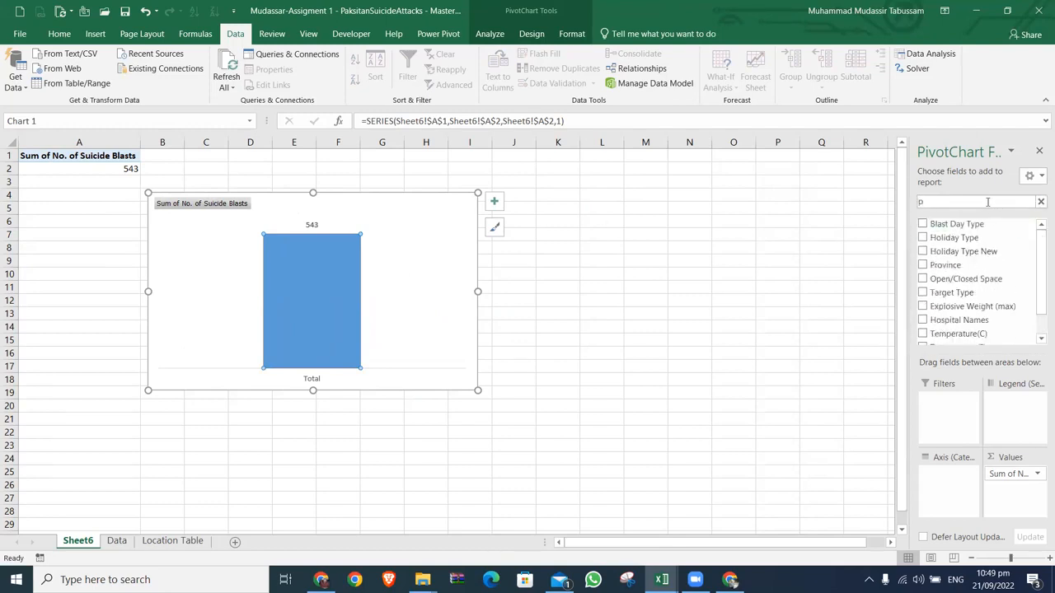
text(ro)
click(947, 225)
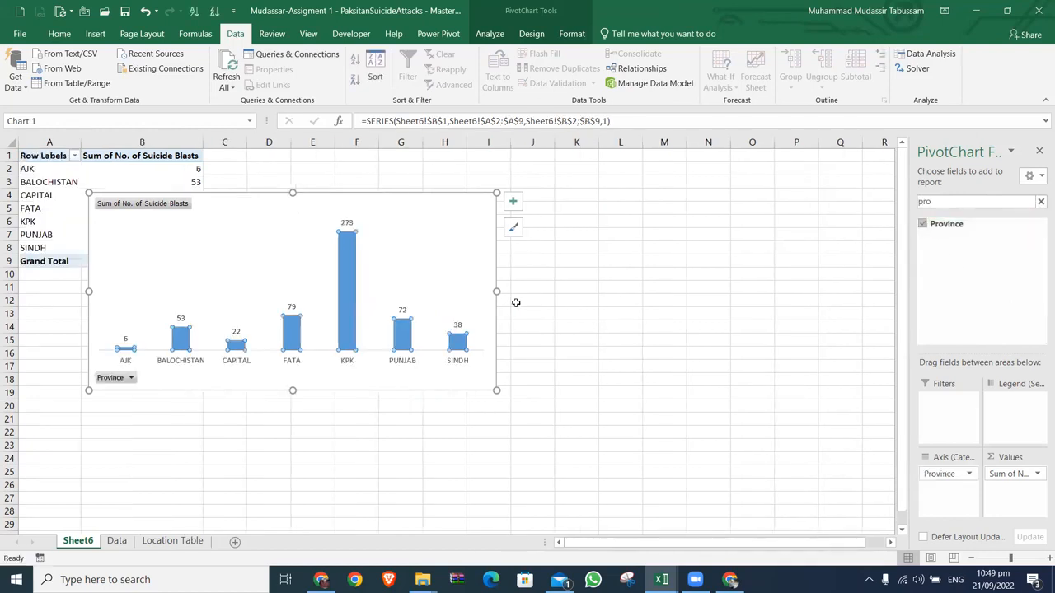
Step: Widen the PivotChart and move it clear of the province table, starting at column D
drag(503, 291, 560, 302)
drag(448, 217, 622, 190)
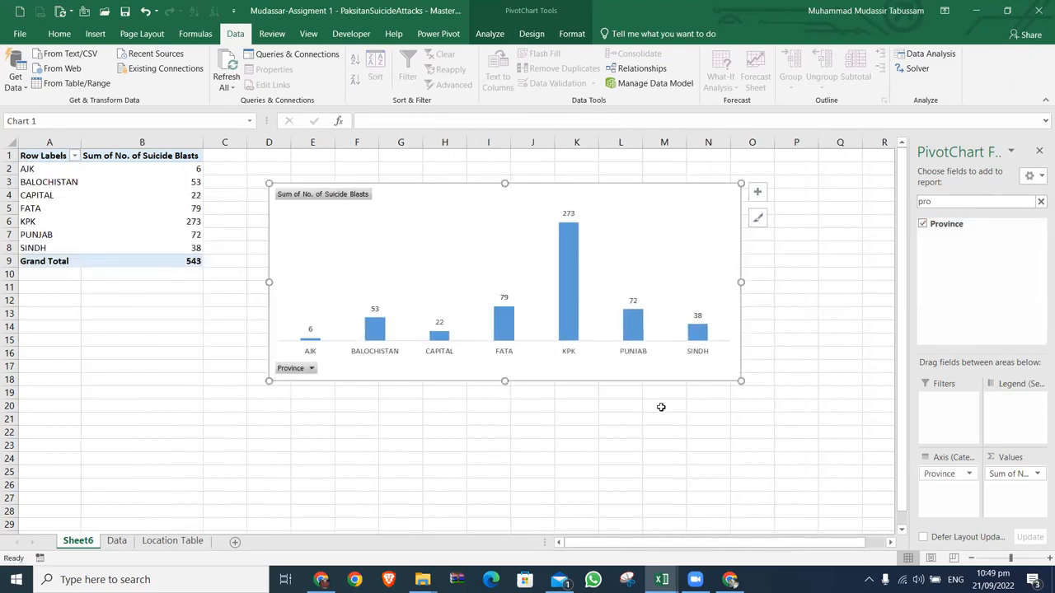
click(664, 417)
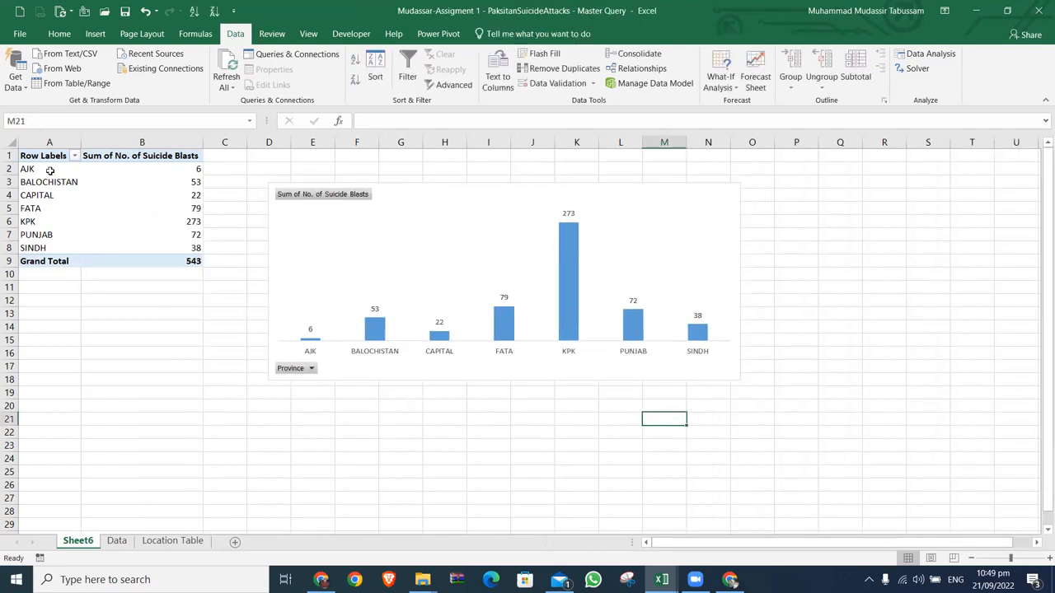
Step: Refresh the PivotTable, clear the field search and remove Province from the rows
right_click(195, 168)
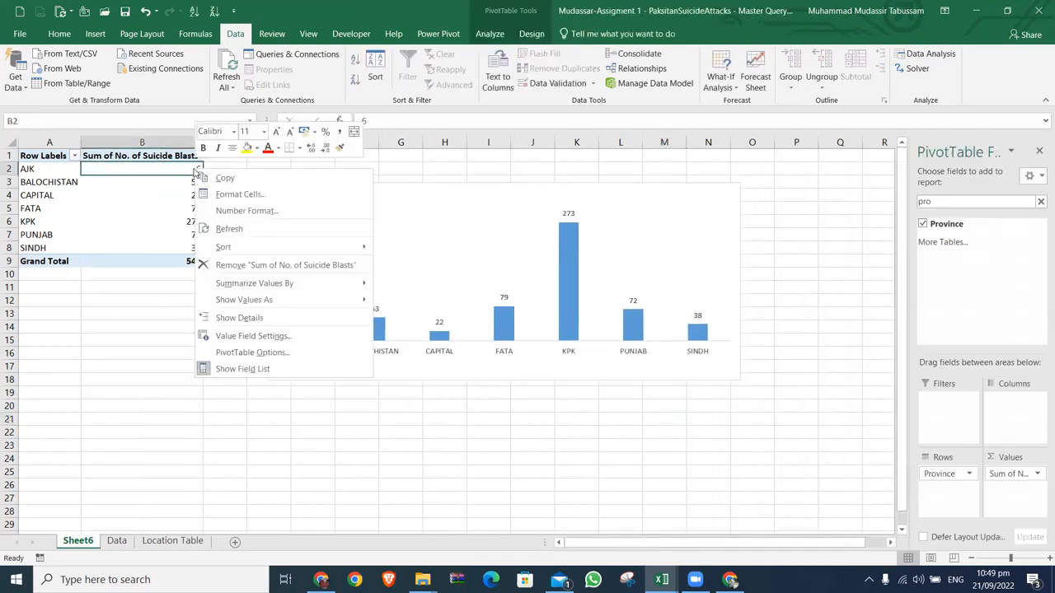
click(229, 228)
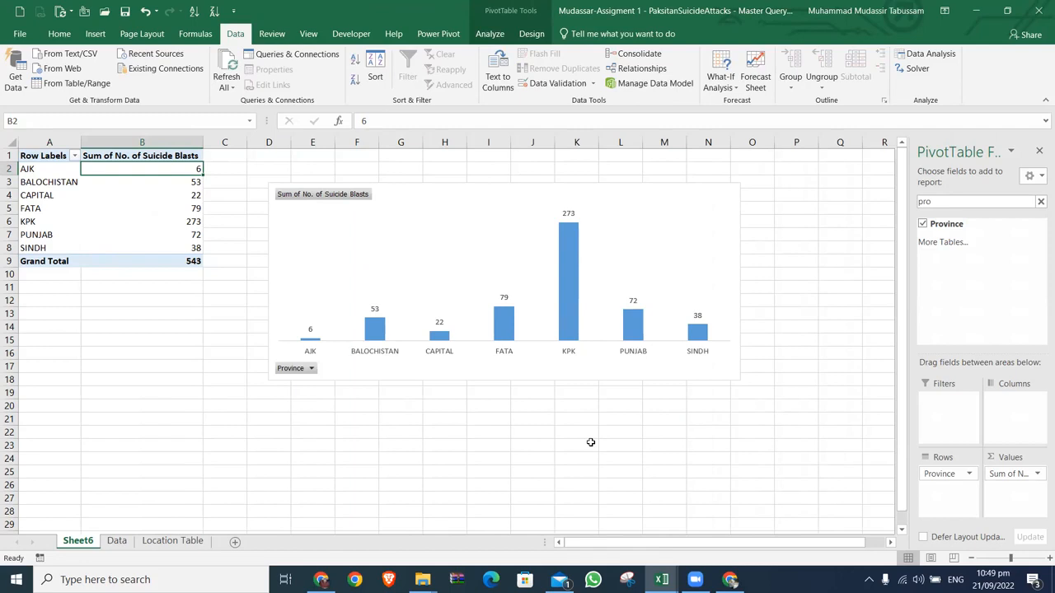
click(1040, 201)
drag(944, 474, 754, 396)
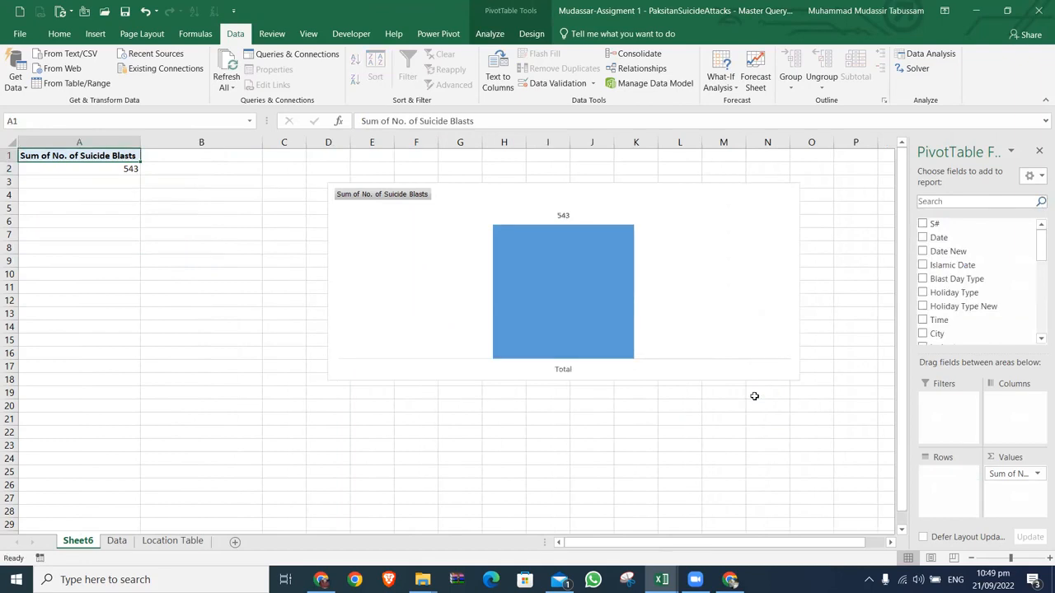
Step: Shrink the PivotChart to a small card and place it beside the total, over columns B to C and rows 1 to 7
drag(677, 200, 583, 199)
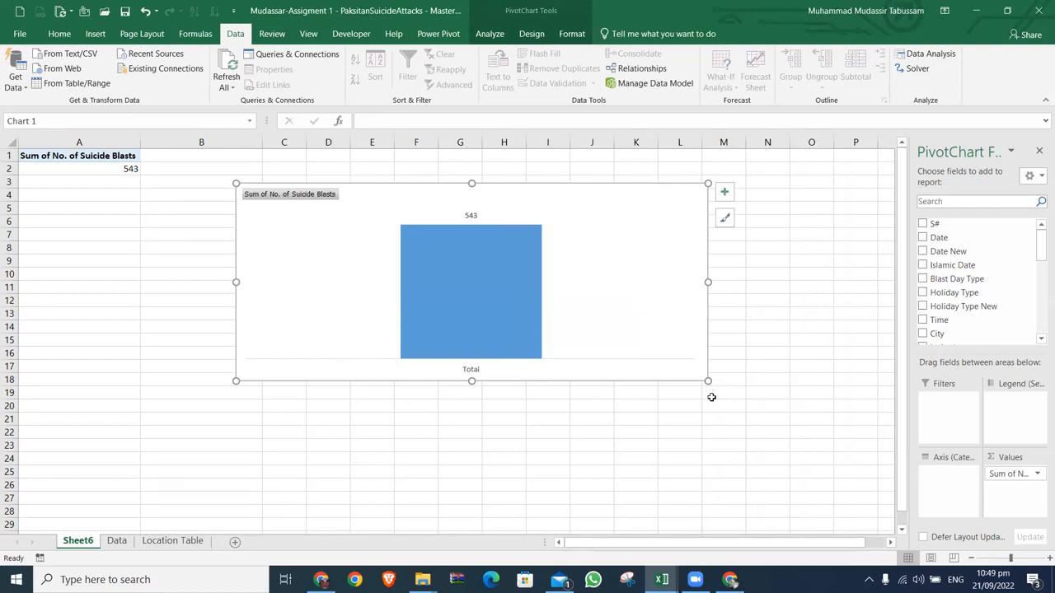
mouse_move(554, 194)
mouse_down()
mouse_move(448, 157)
mouse_move(466, 157)
mouse_up()
drag(615, 246, 358, 245)
drag(254, 152, 252, 223)
drag(149, 285, 205, 277)
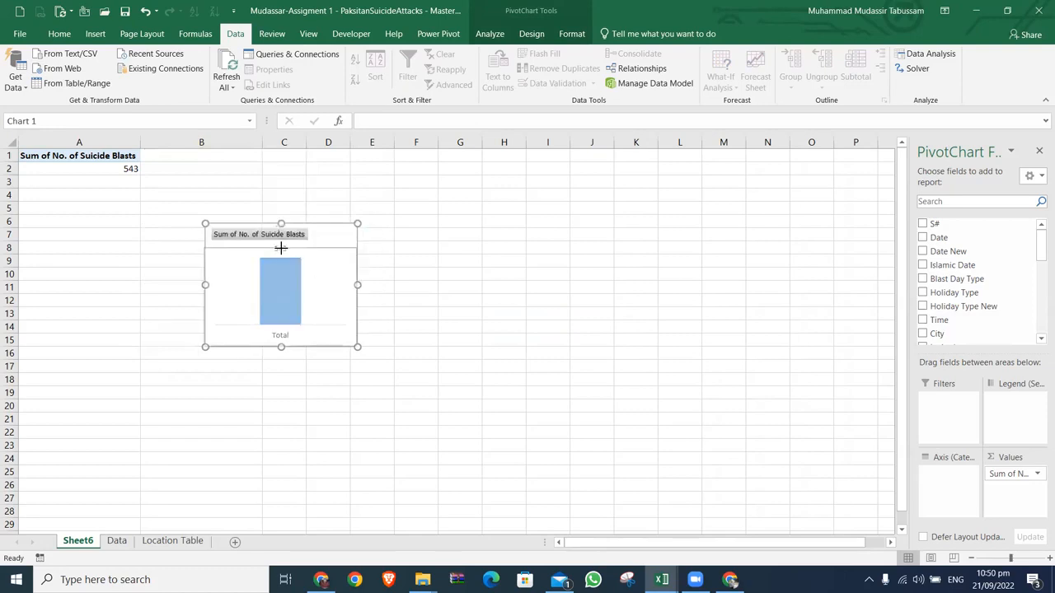
drag(322, 270, 271, 162)
click(243, 192)
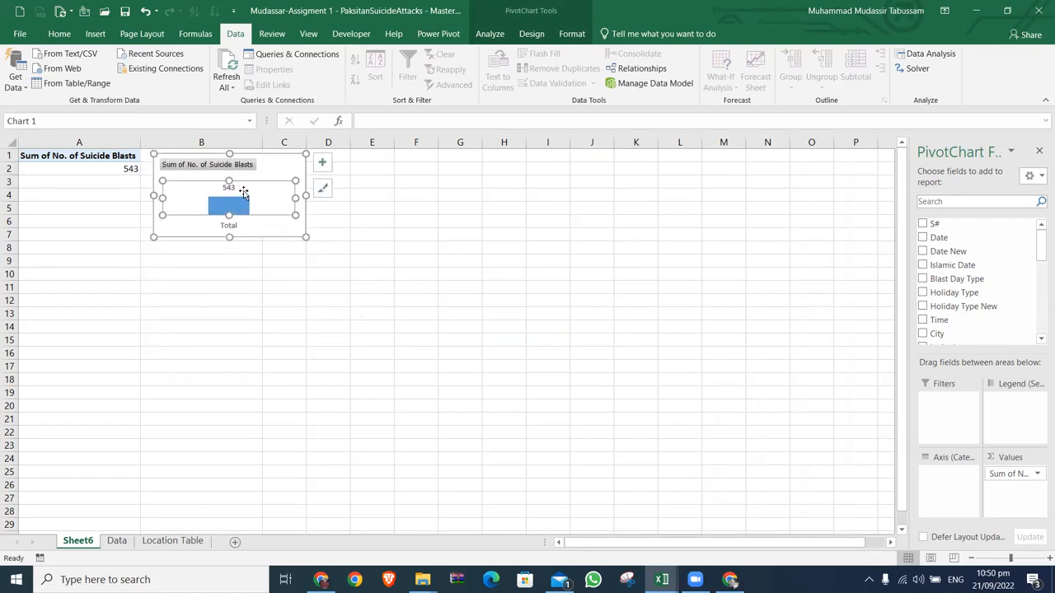
click(316, 257)
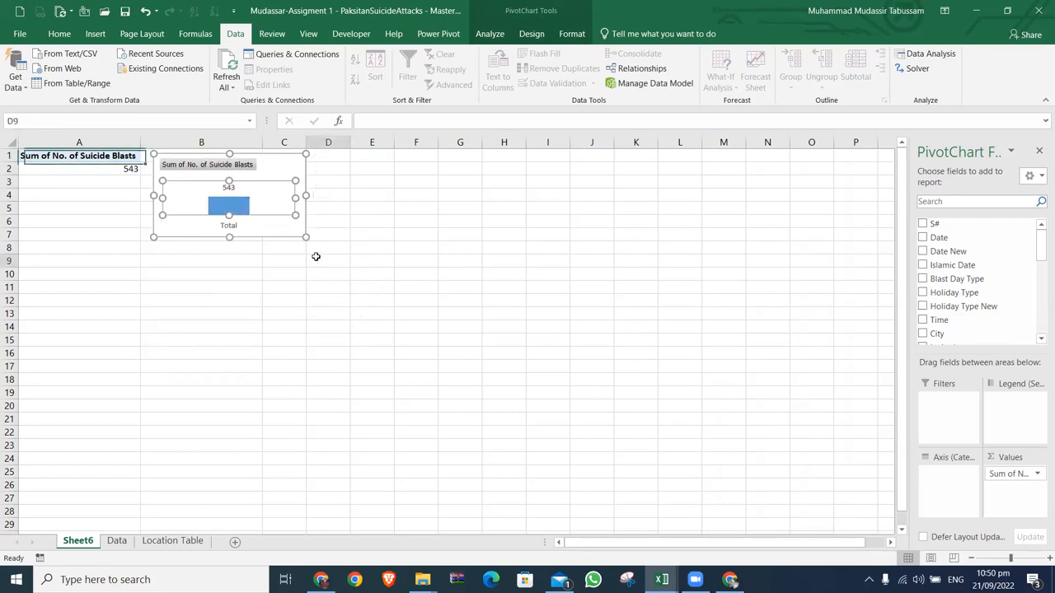
Step: Select the whole attacks table on the Data sheet and start a new PivotChart from it
click(116, 541)
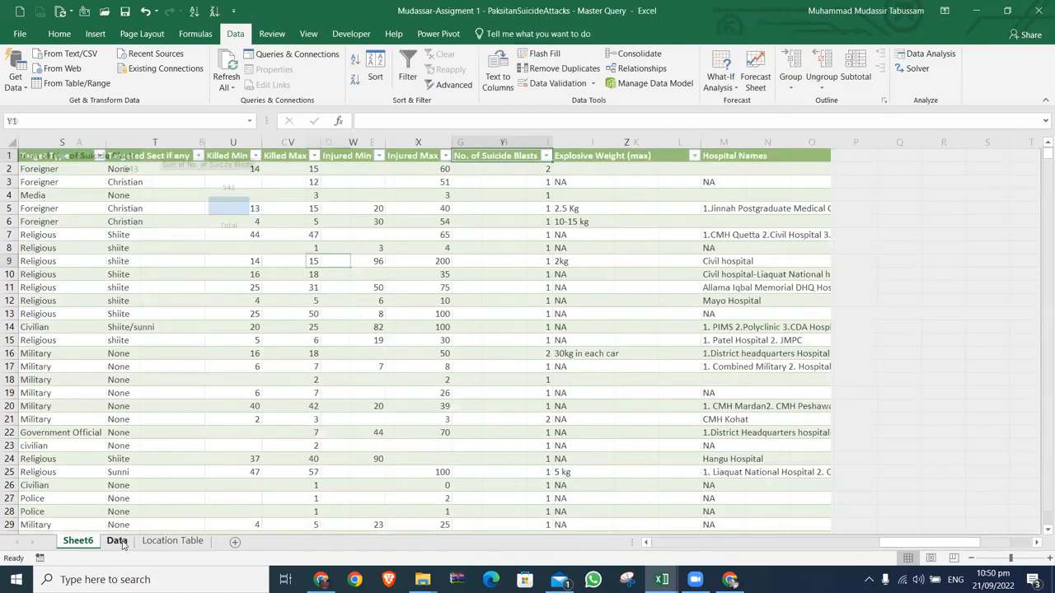
key(ctrl+Home)
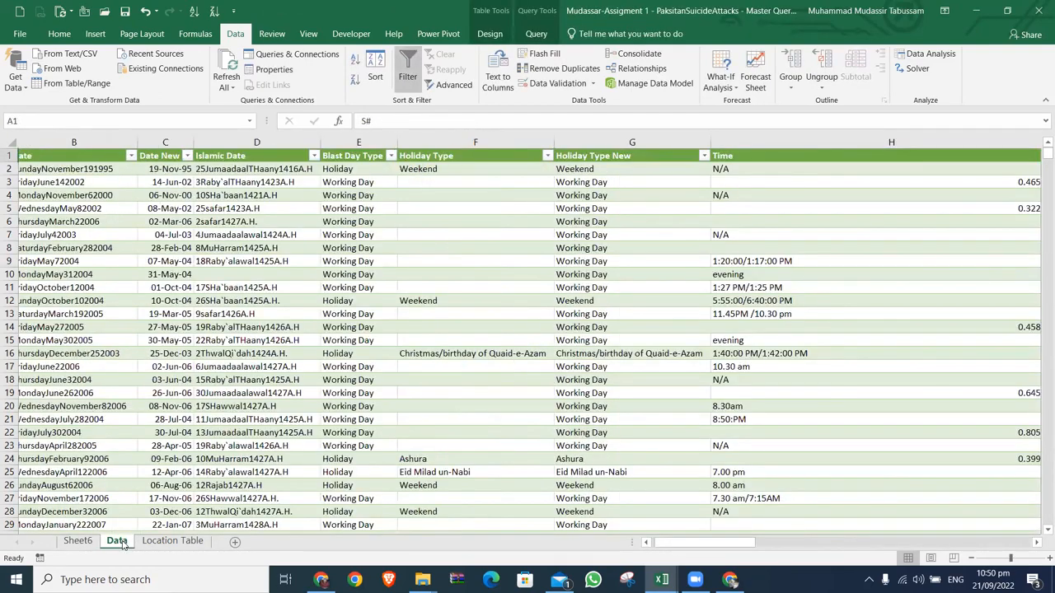
key(ctrl+shift+End)
click(95, 34)
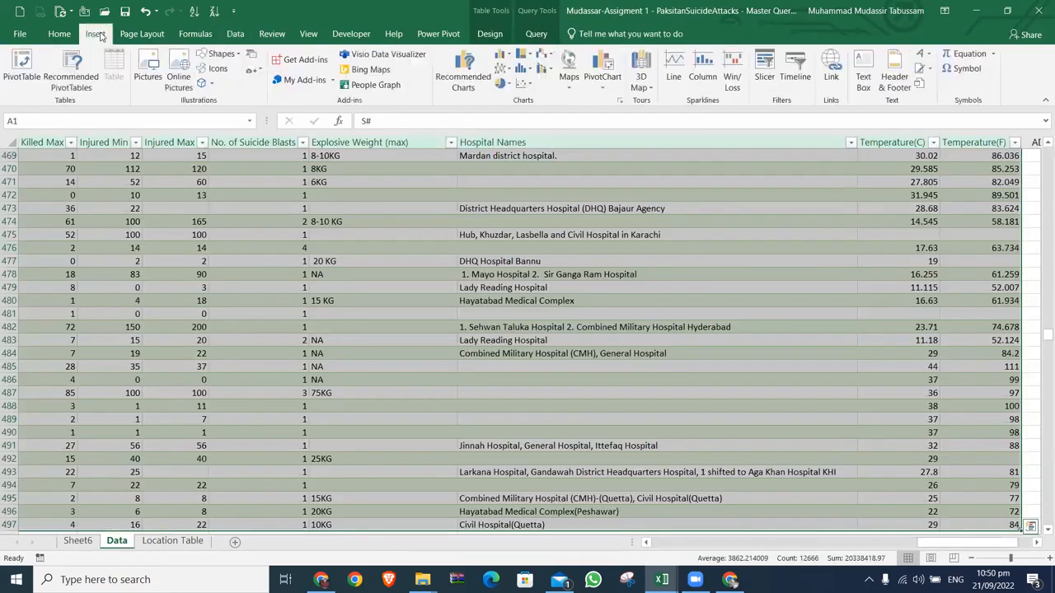
click(610, 79)
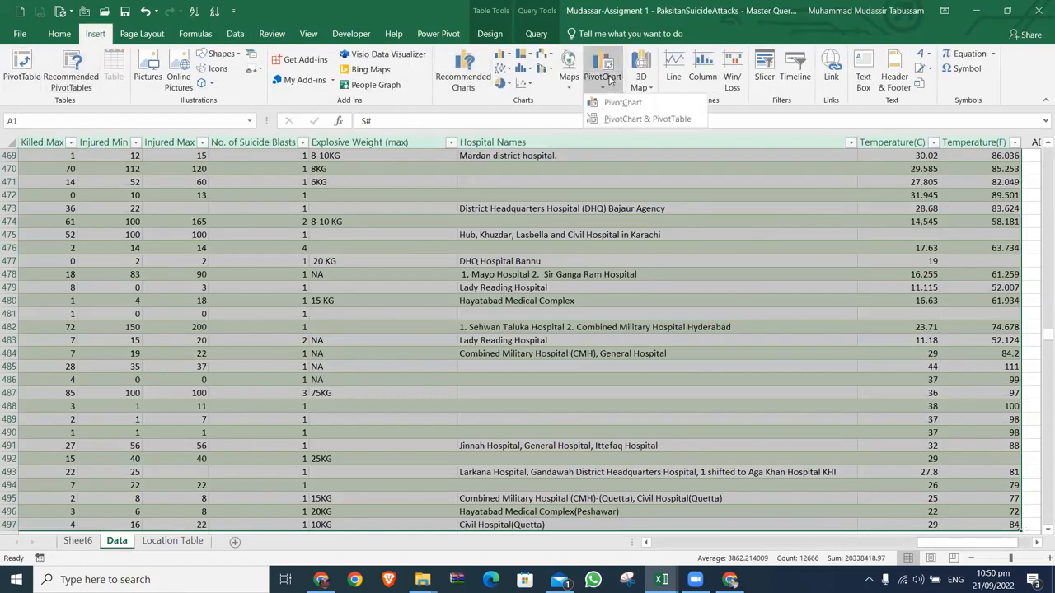
click(624, 104)
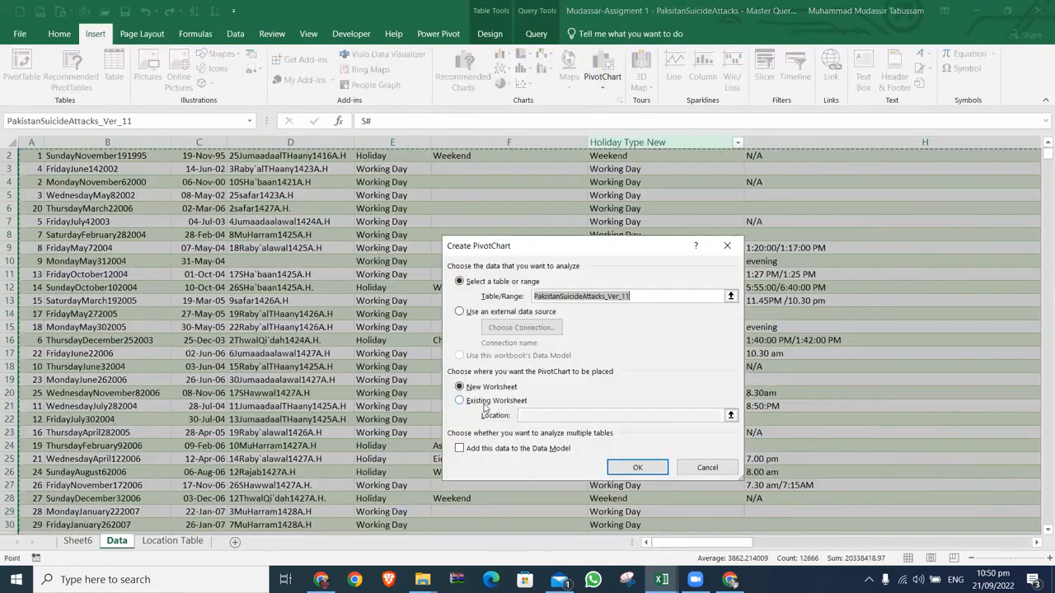
Step: Place the new PivotChart on the existing worksheet Sheet6 at cell D1 and create it
click(512, 401)
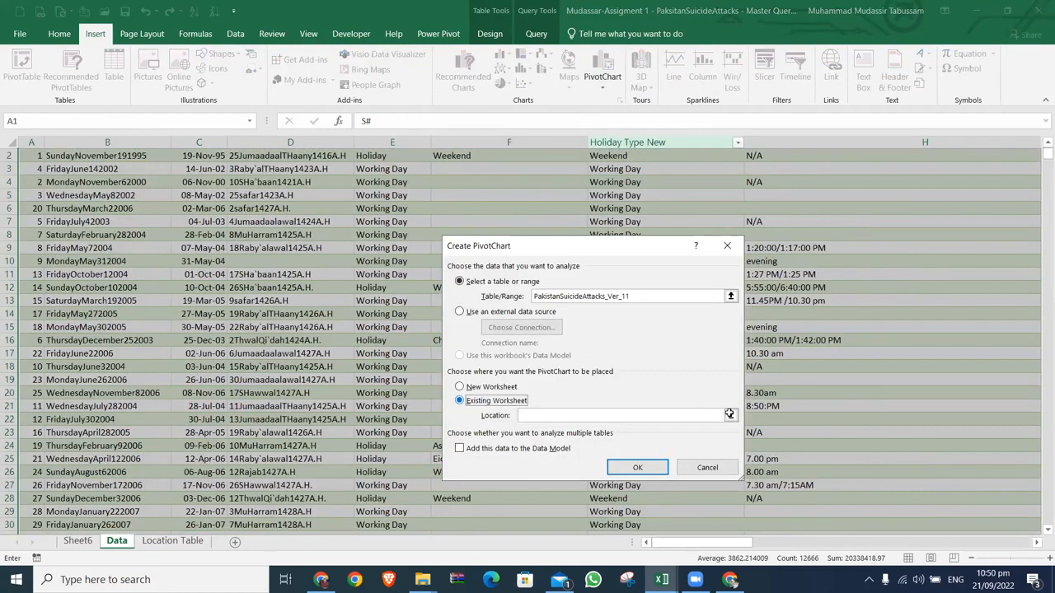
click(729, 414)
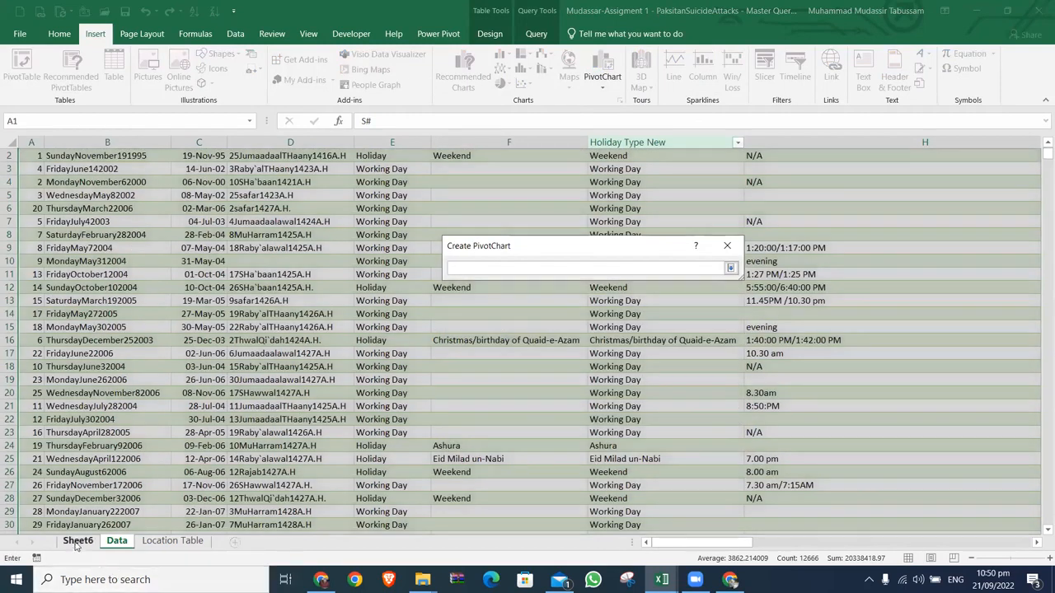
click(77, 544)
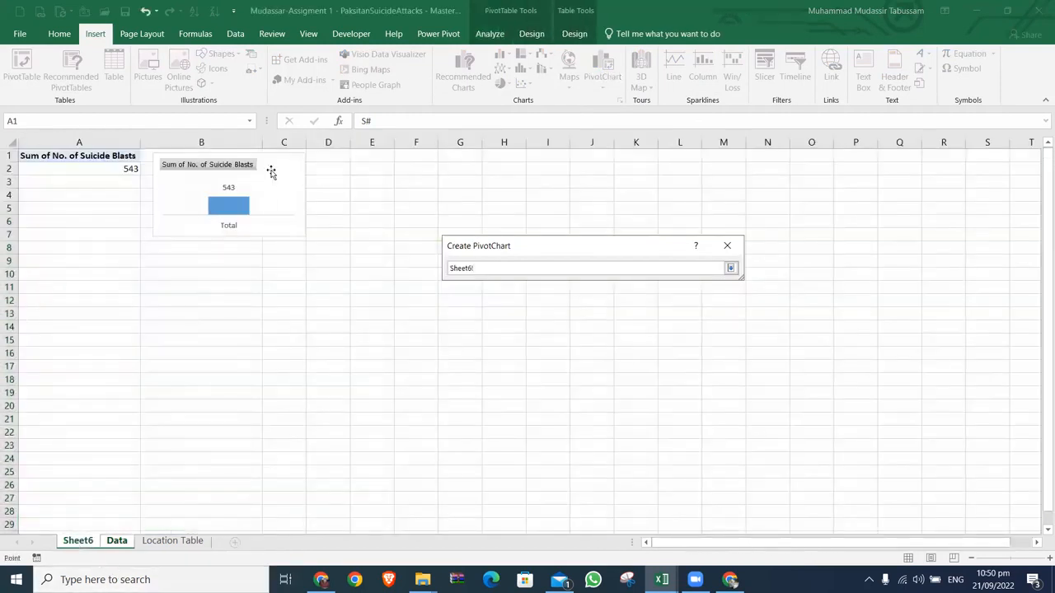
drag(267, 167, 305, 171)
click(328, 153)
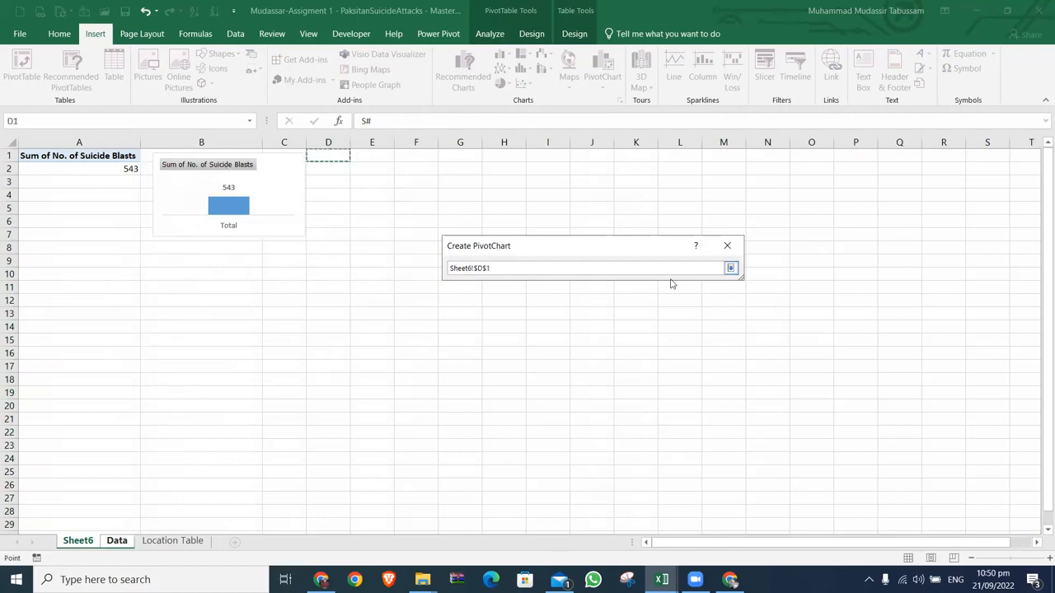
click(730, 268)
click(637, 468)
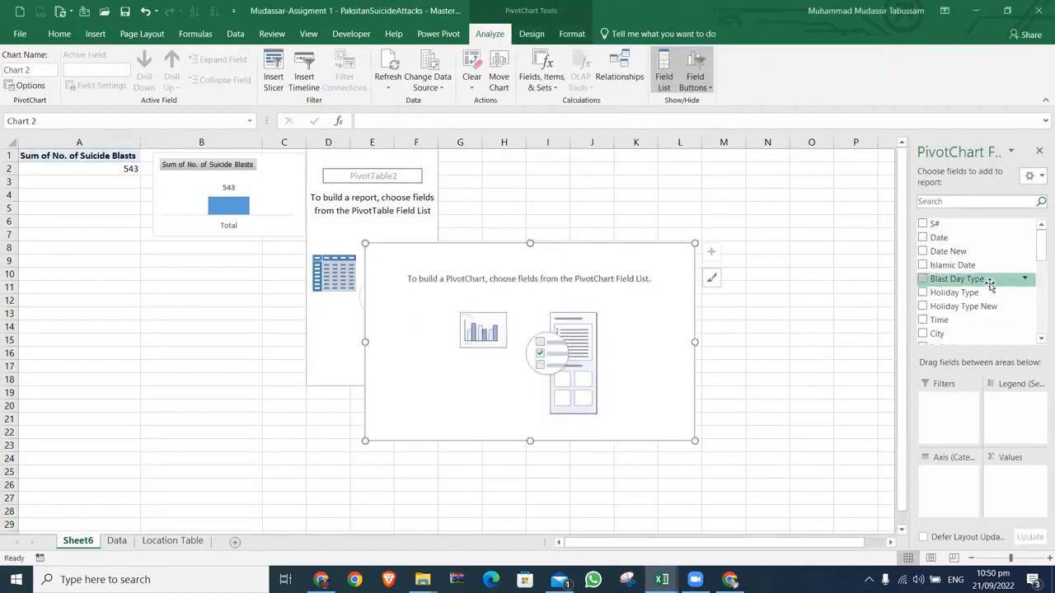
Step: Search the fields for "pro" and "no" to add Province as the axis and No. of Suicide Blasts as the values
click(979, 202)
text(pro)
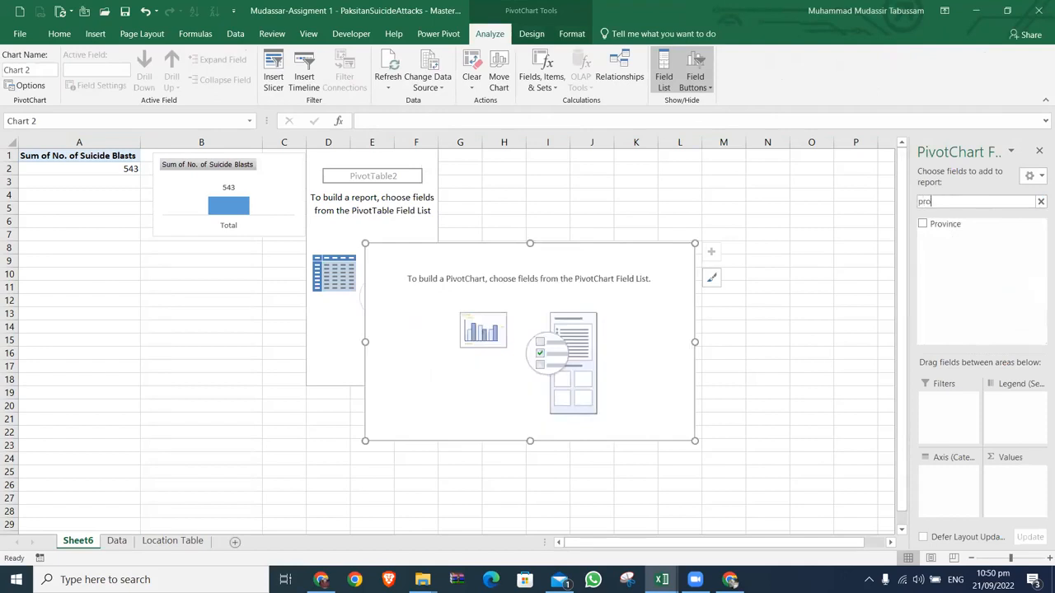
click(923, 223)
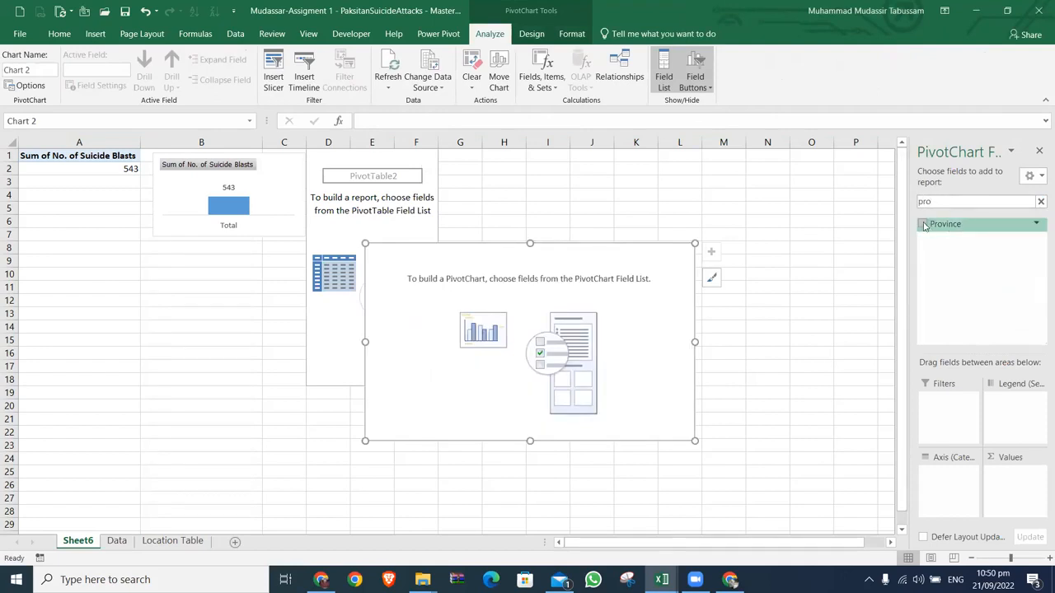
click(1040, 202)
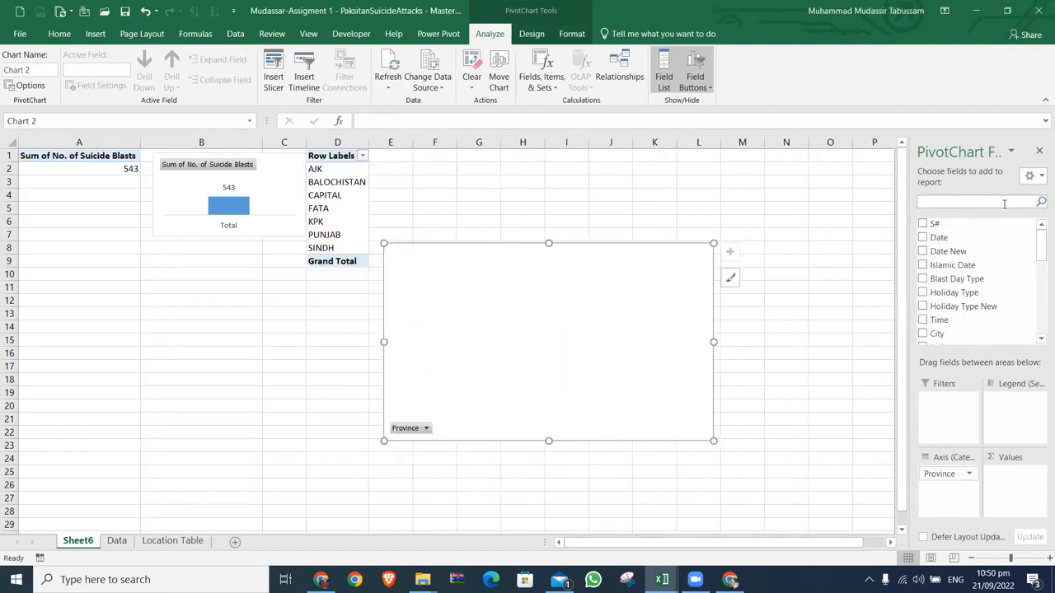
text(no)
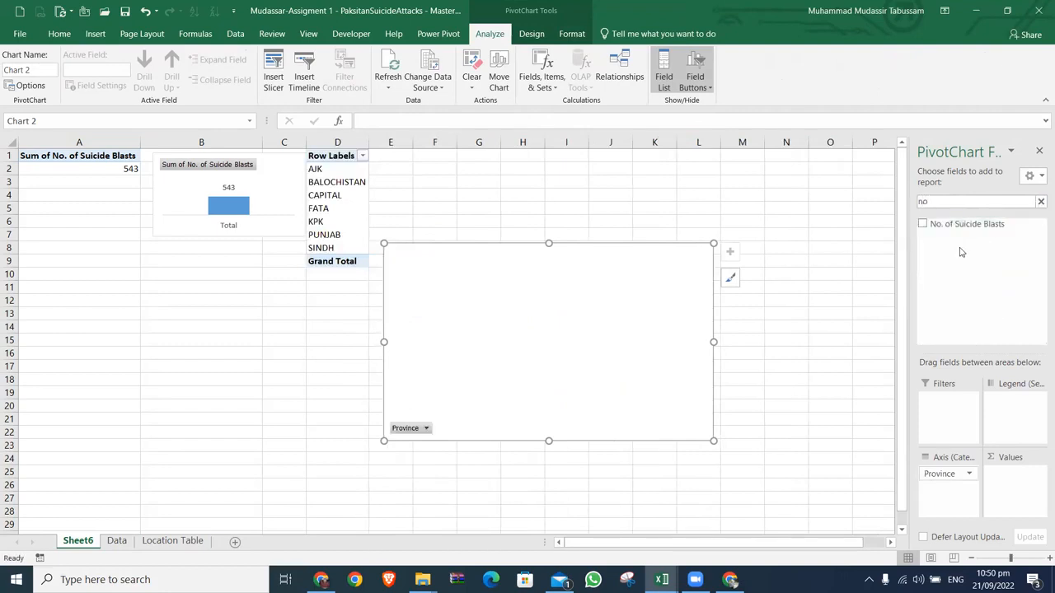
click(923, 224)
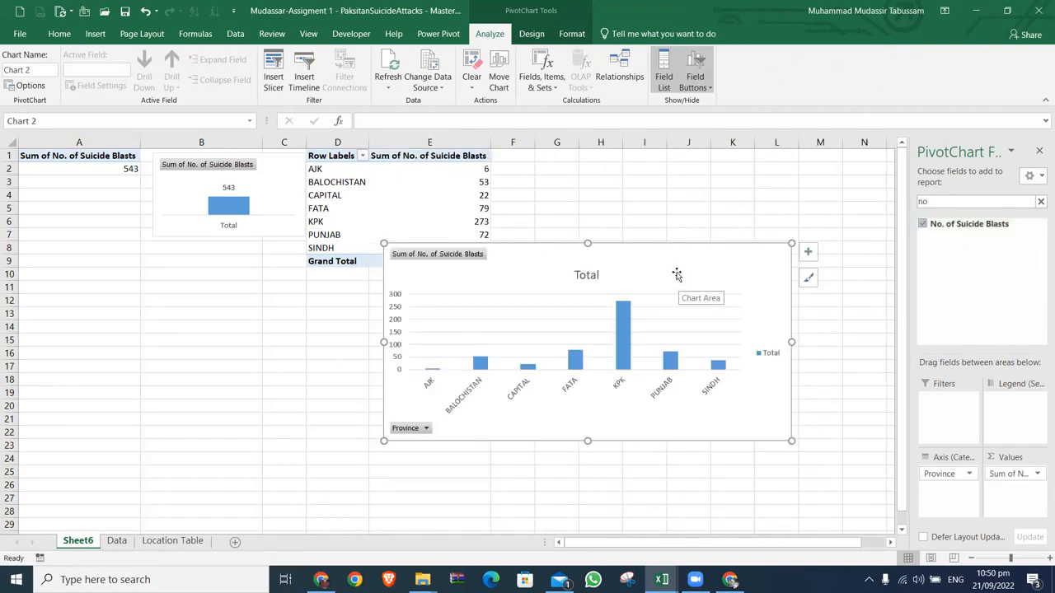
Step: Move the province PivotChart down clear of its PivotTable, starting at about row 13
click(283, 157)
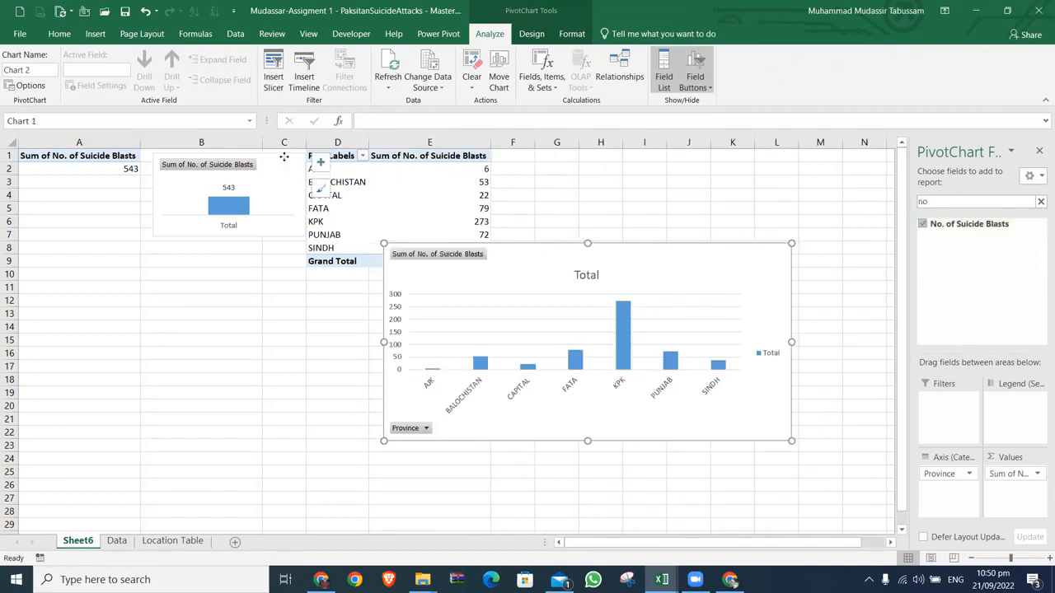
click(560, 255)
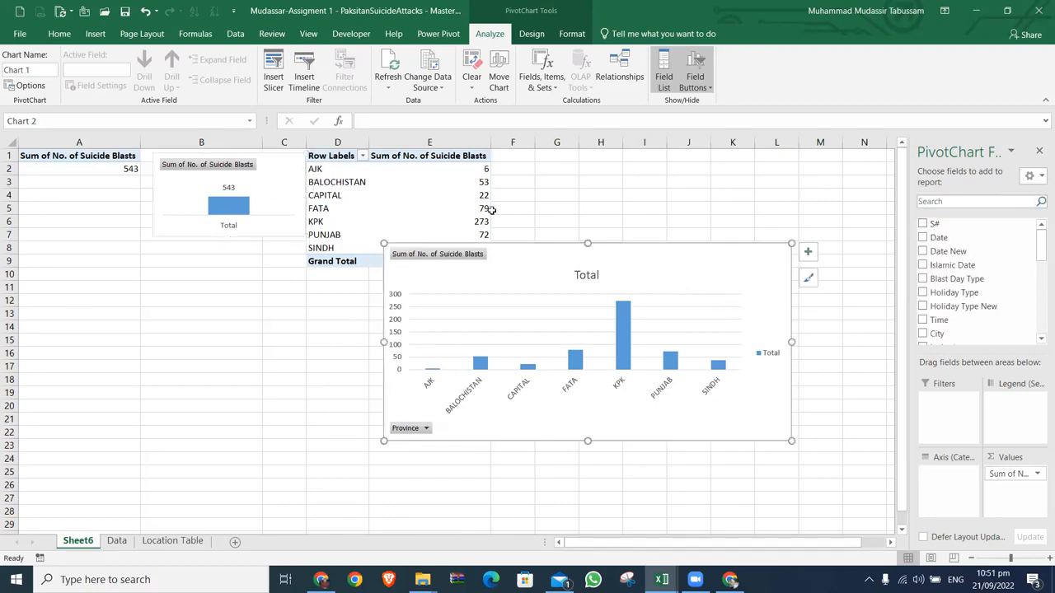
drag(525, 269, 514, 339)
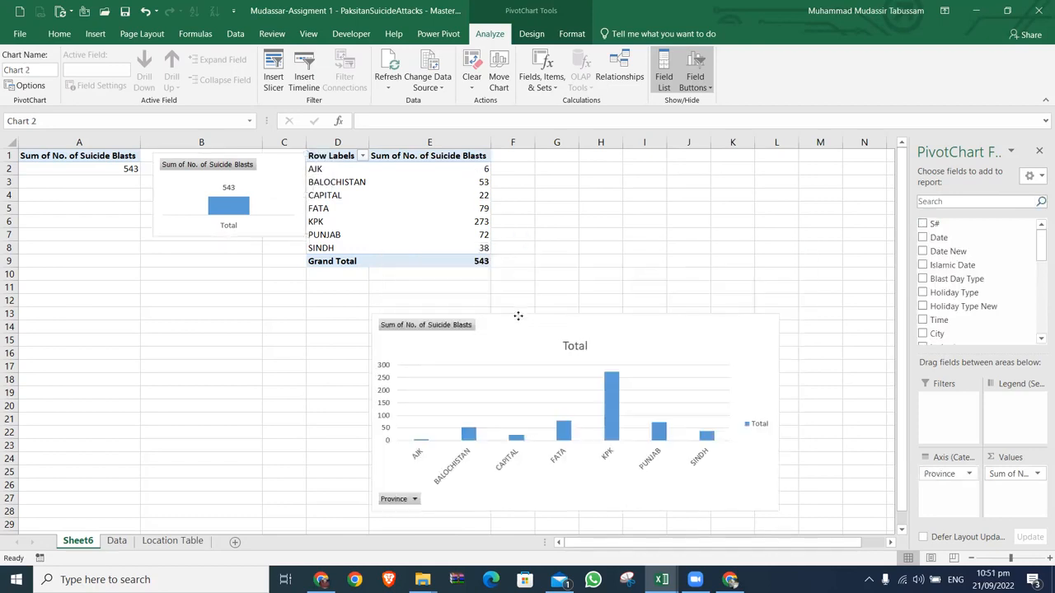
Step: Sort the provinces by suicide blasts from largest to smallest and move the chart back up to about row 7
right_click(482, 168)
mouse_move(524, 247)
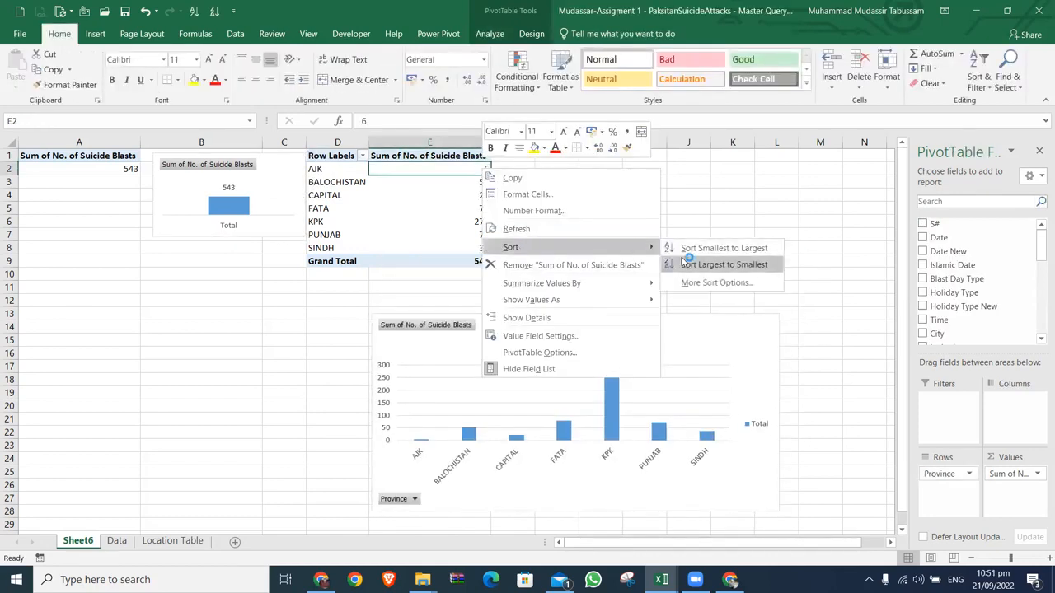
click(685, 259)
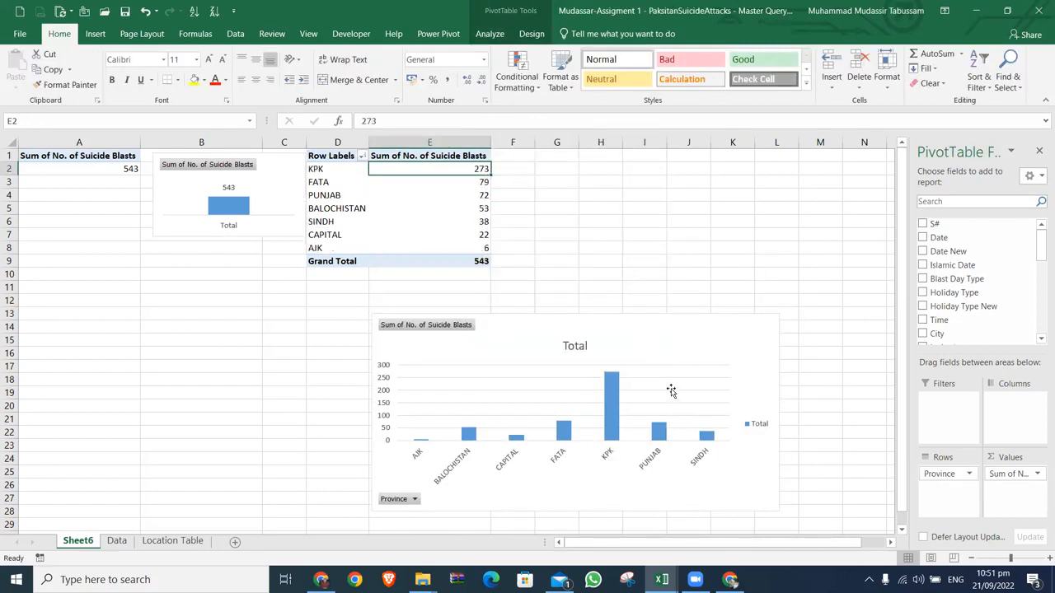
drag(674, 358, 688, 279)
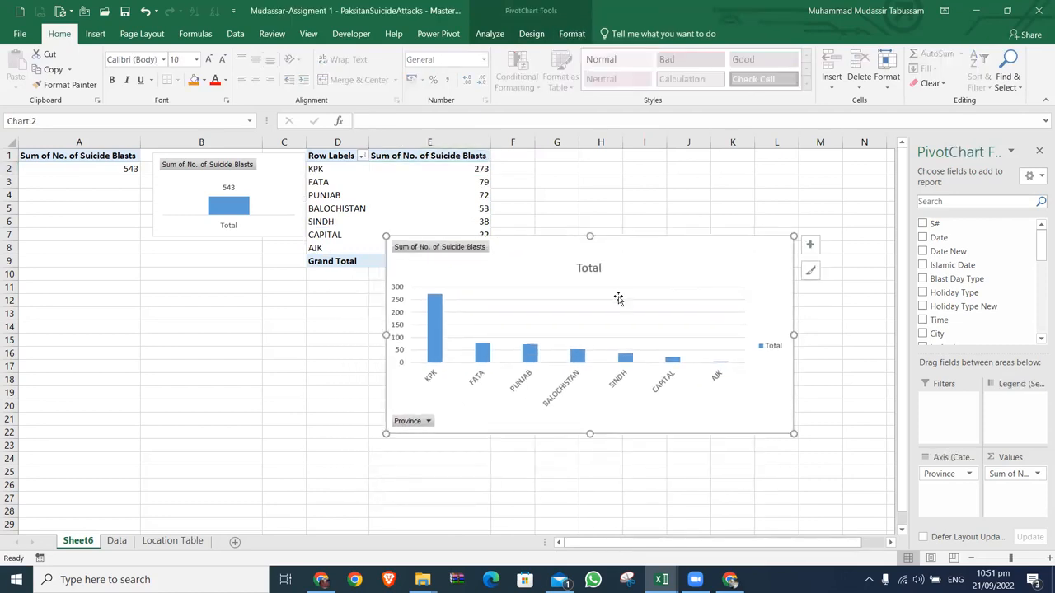
Step: Select both the total and the province PivotCharts together and cut them from Sheet6
click(270, 178)
click(529, 244)
click(260, 172)
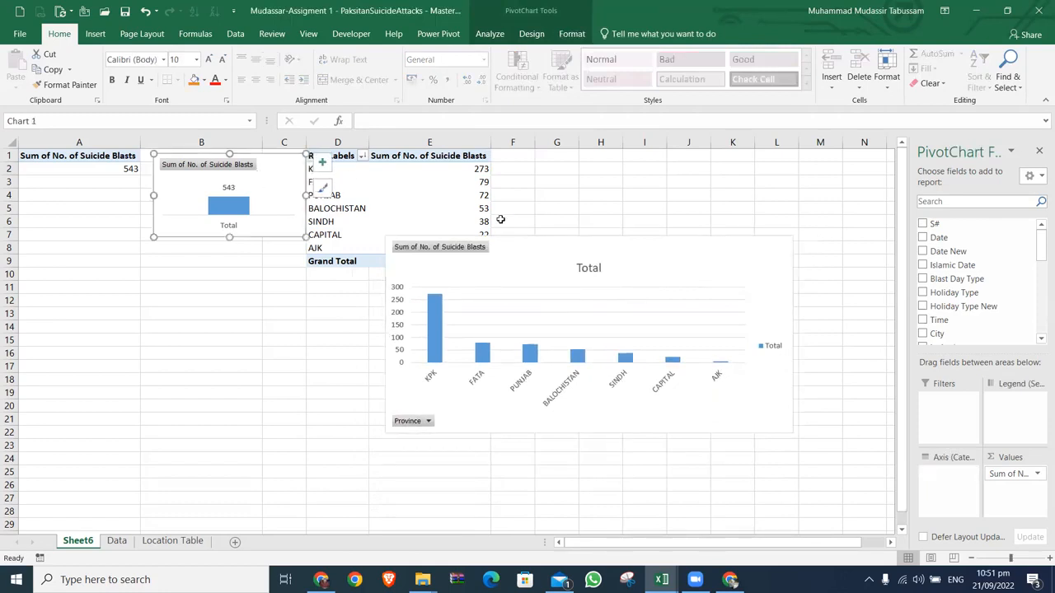
ctrl+click(540, 244)
right_click(540, 244)
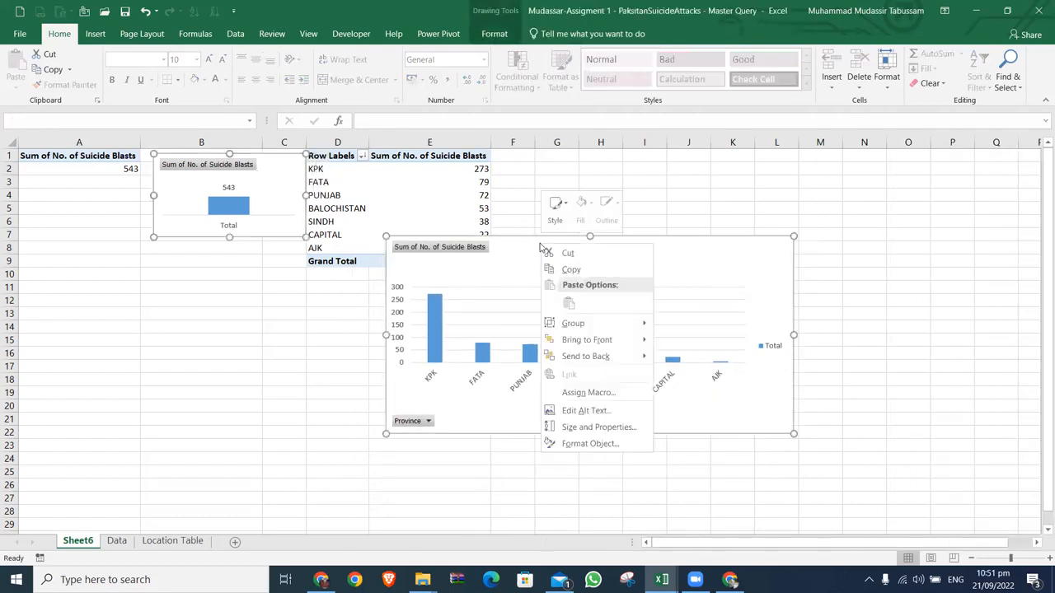
click(573, 252)
Step: Add a new worksheet named Dashboard and paste the two cut PivotCharts into it
click(235, 541)
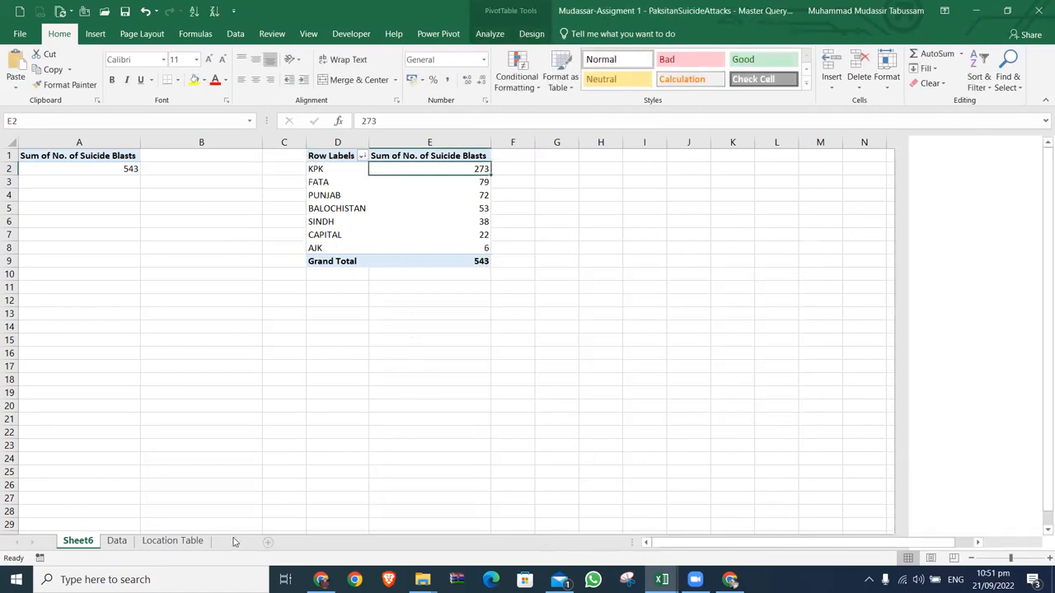
double_click(118, 542)
text(DAshboar)
key(BackSpace)
key(BackSpace)
key(BackSpace)
key(BackSpace)
key(BackSpace)
key(BackSpace)
key(BackSpace)
text(ashboar)
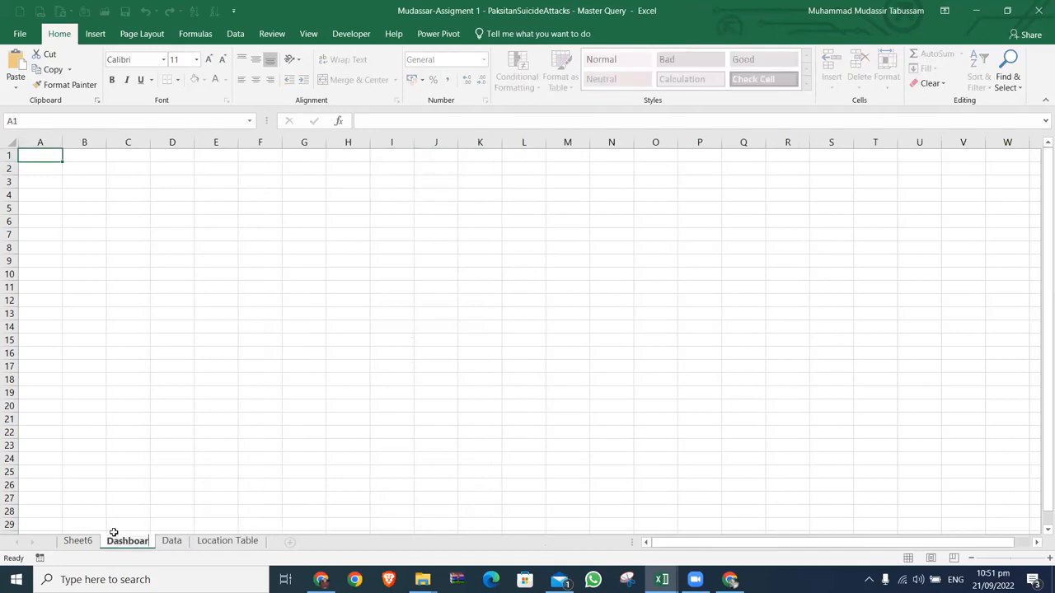
text(d)
key(Return)
key(ctrl+v)
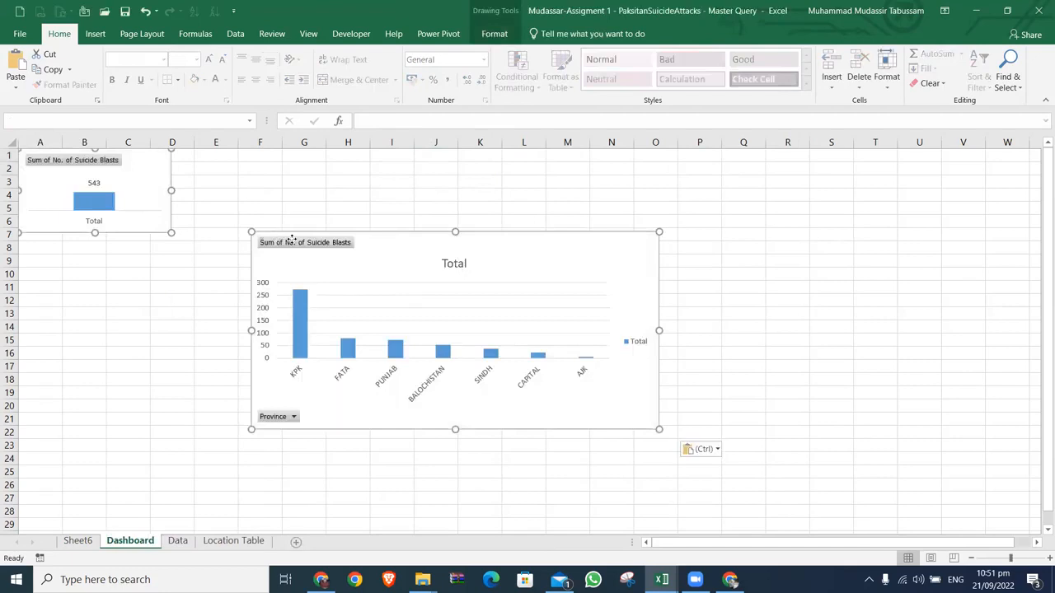
Step: On Sheet6, examine the refresh options for the province PivotTable and for the whole workbook
click(94, 545)
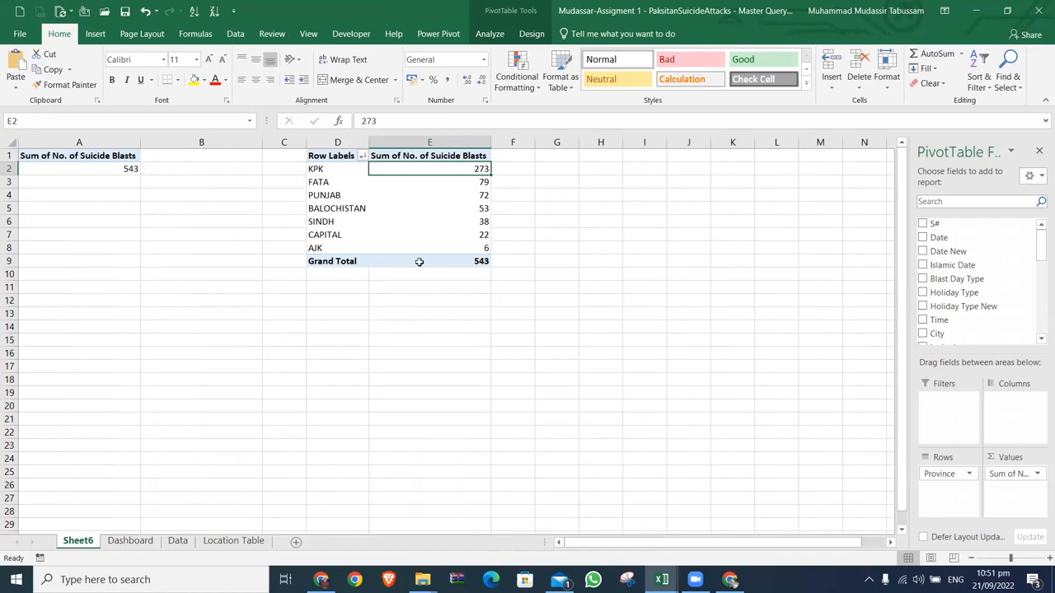
right_click(389, 195)
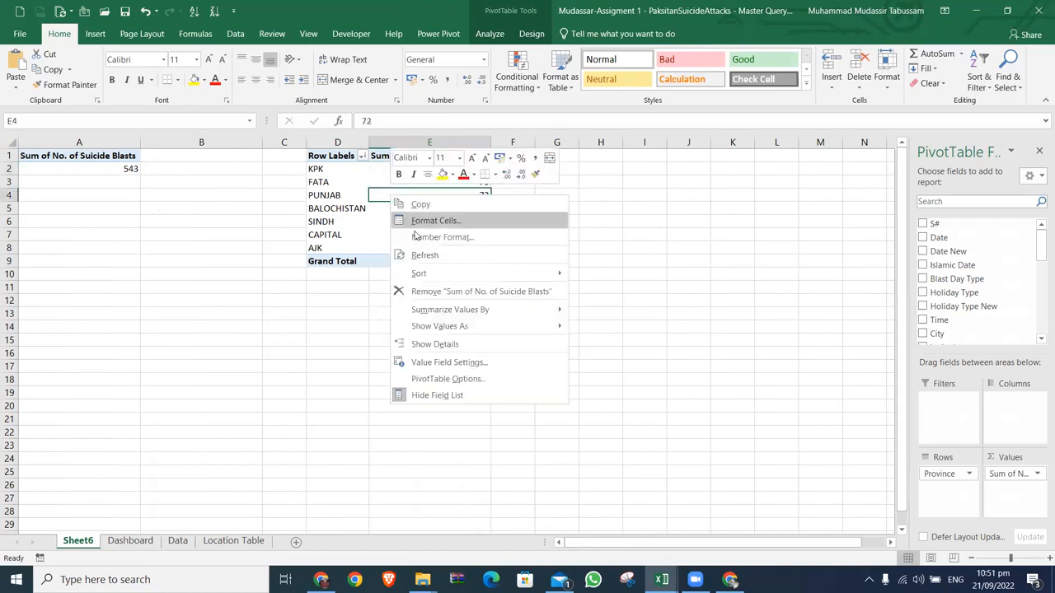
click(689, 194)
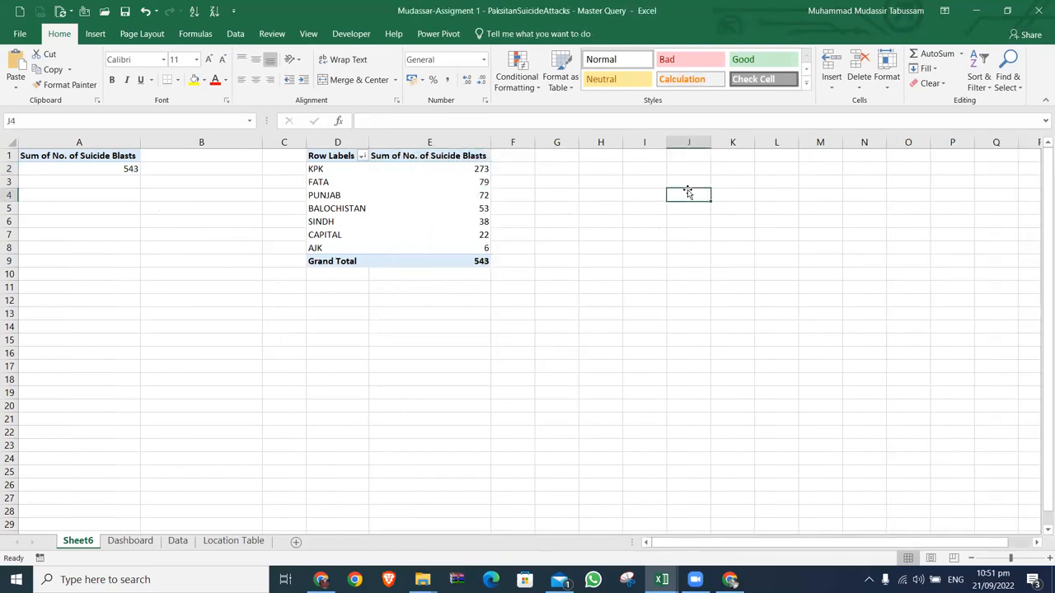
click(236, 34)
click(228, 82)
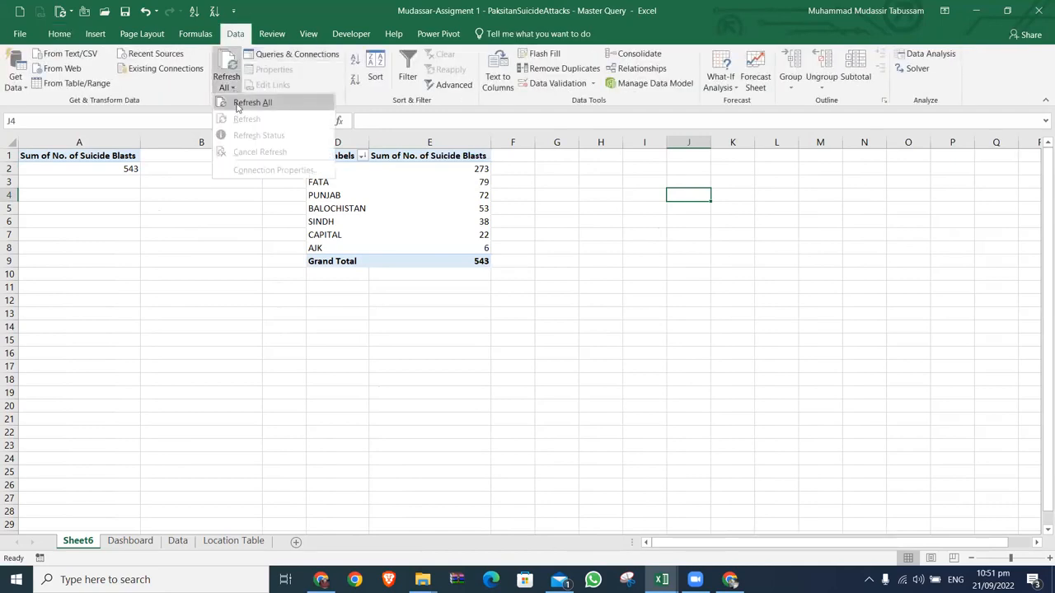
click(405, 279)
right_click(382, 194)
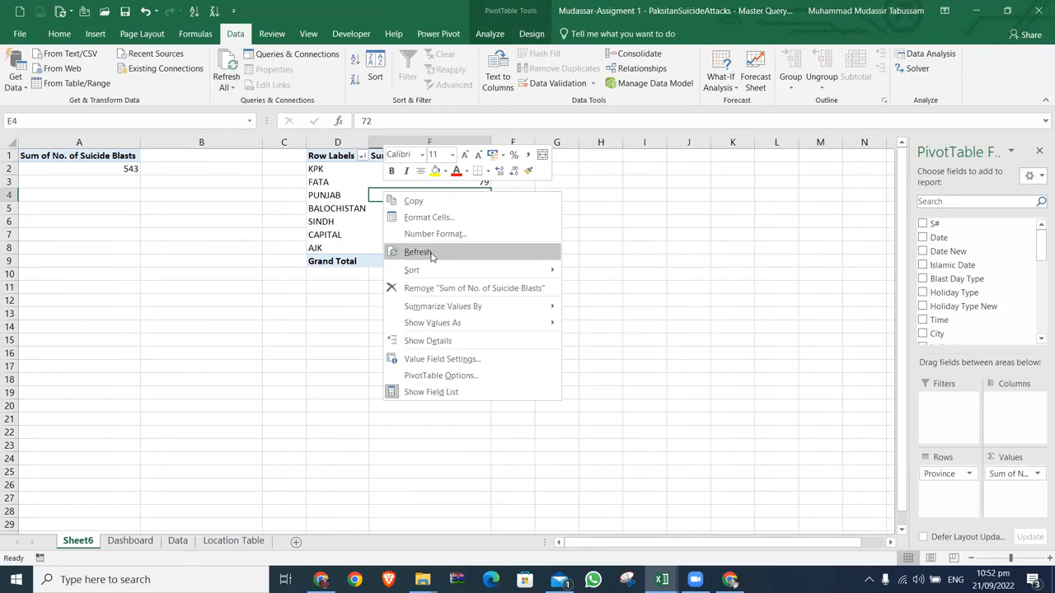
click(637, 236)
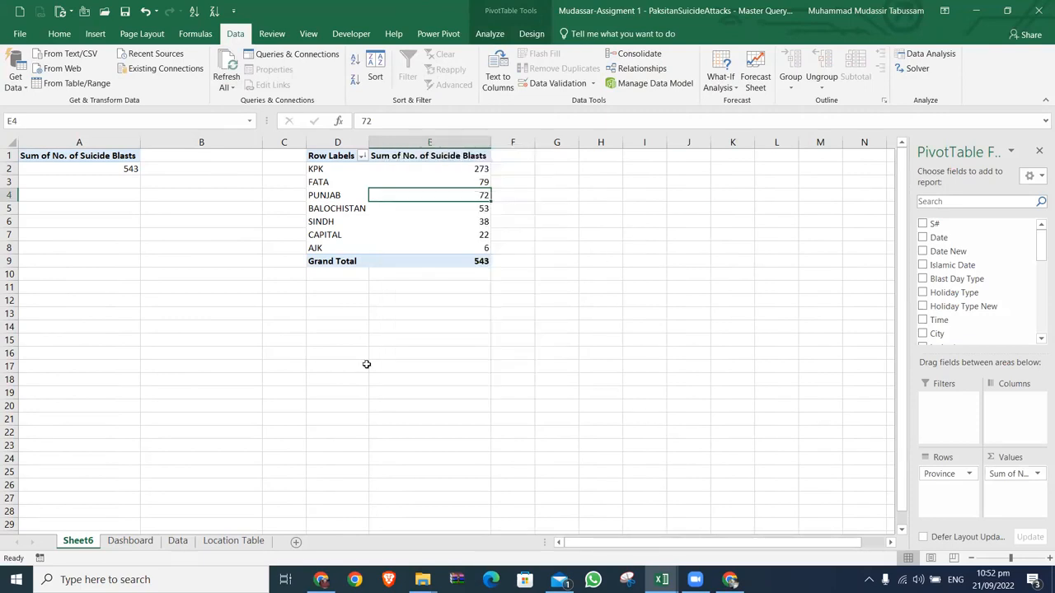
Step: Select the whole table on the Data sheet and examine the end of the records in the Practice File Session 1 workbook
click(177, 541)
key(ctrl+a)
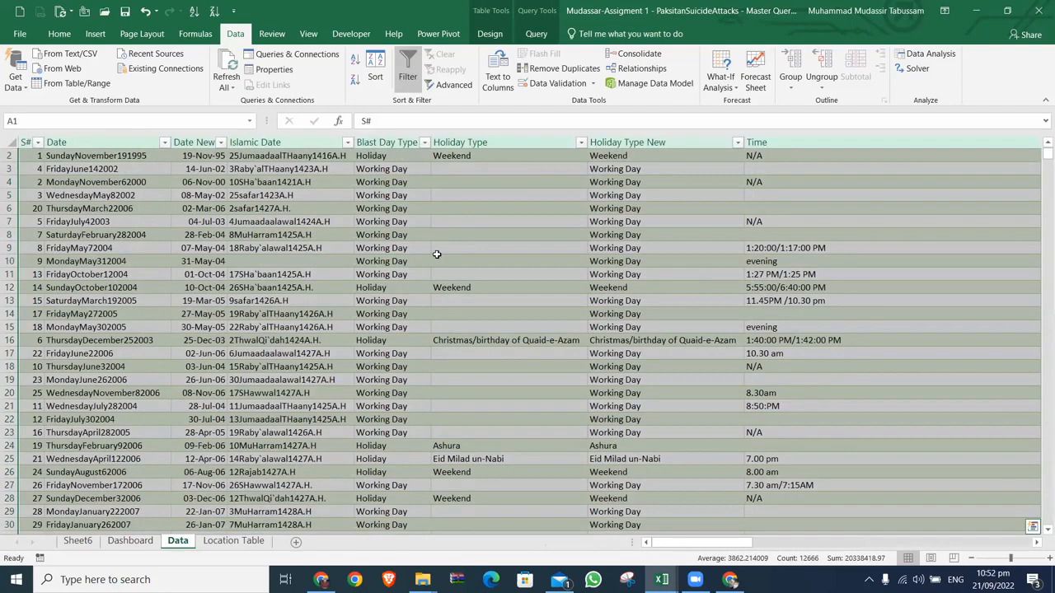
key(alt+Tab)
key(Tab)
key(Tab)
key(Tab)
key(Tab)
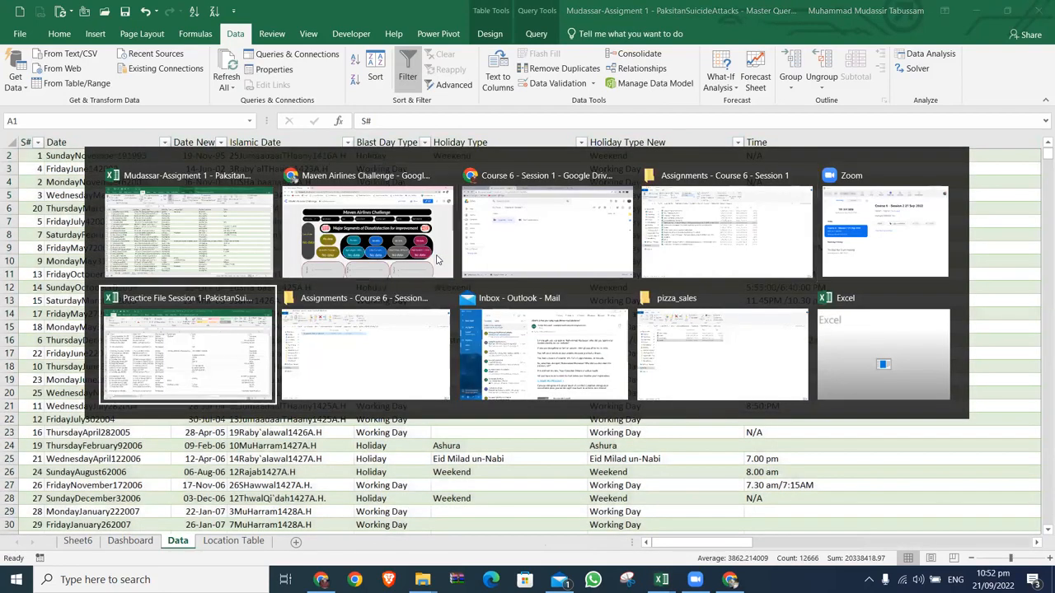
key(ctrl+Down)
key(Down)
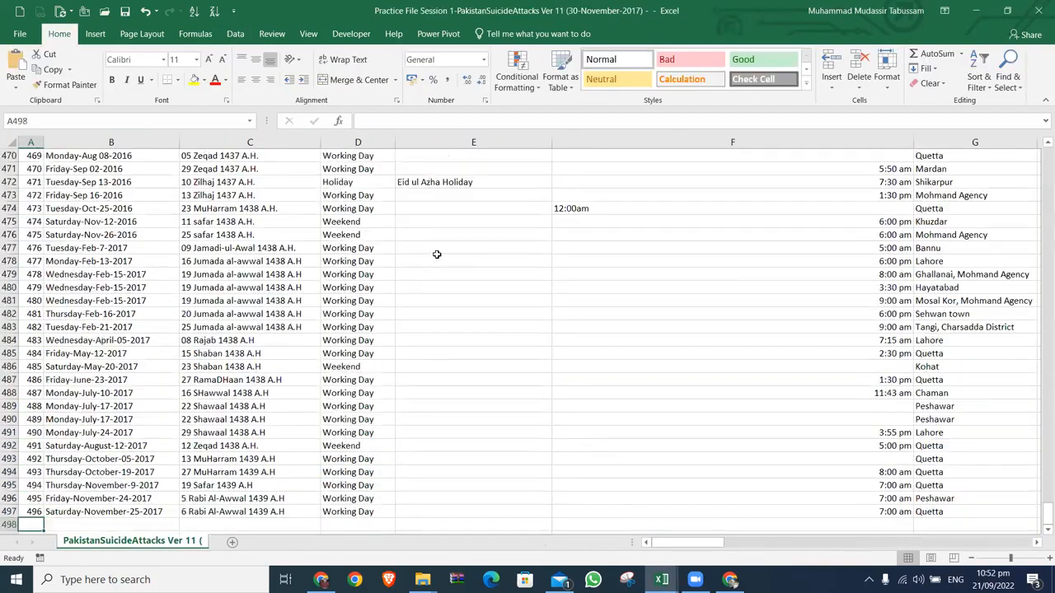
scroll(437, 255, down, 5)
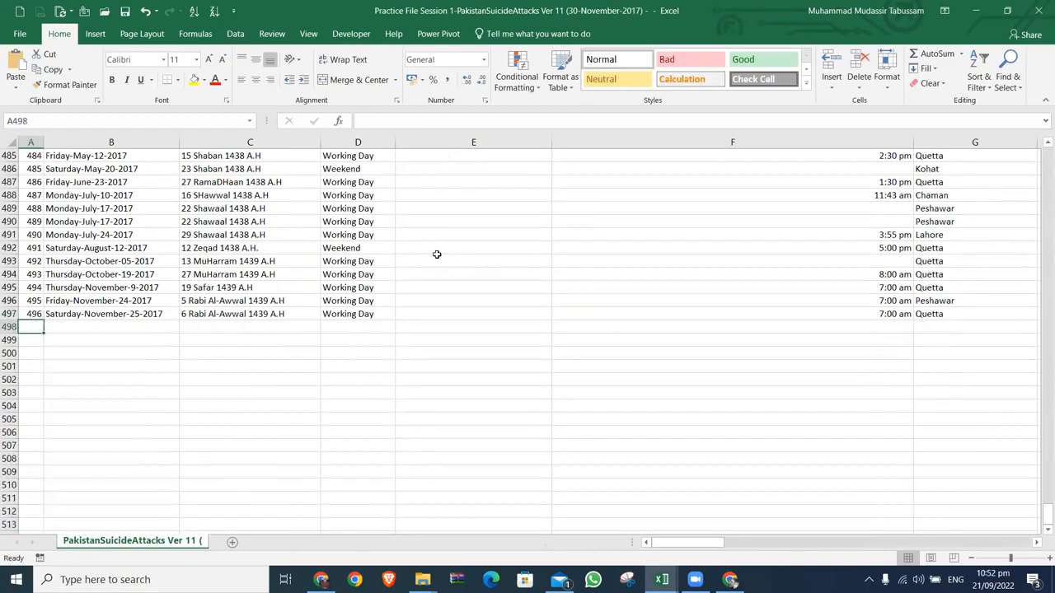
key(alt+Tab)
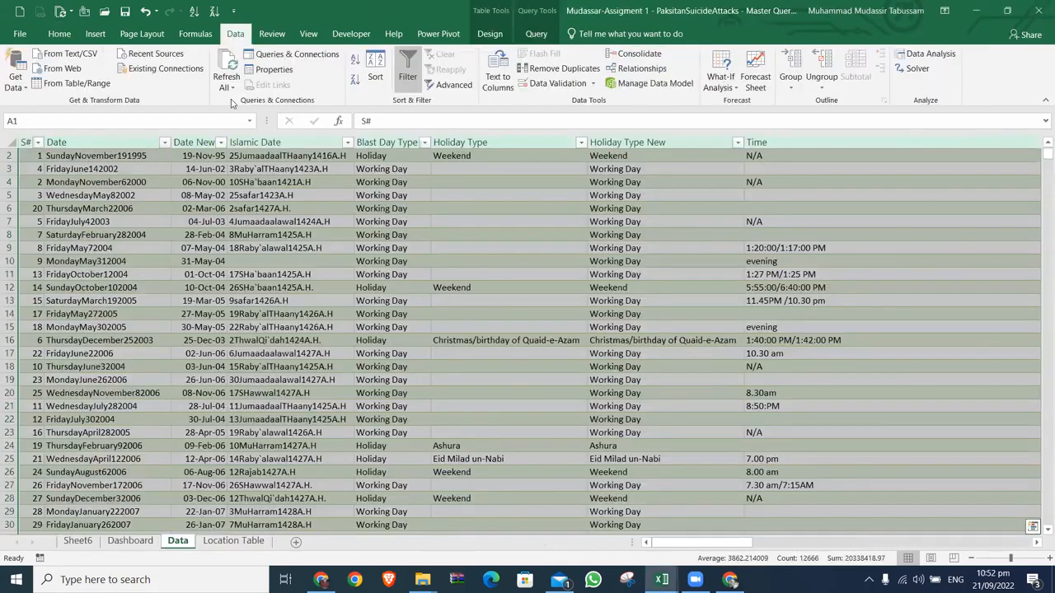
Step: Examine the refresh options for the Data table, then review the PivotTables on Sheet6 and the charts on Dashboard
click(233, 90)
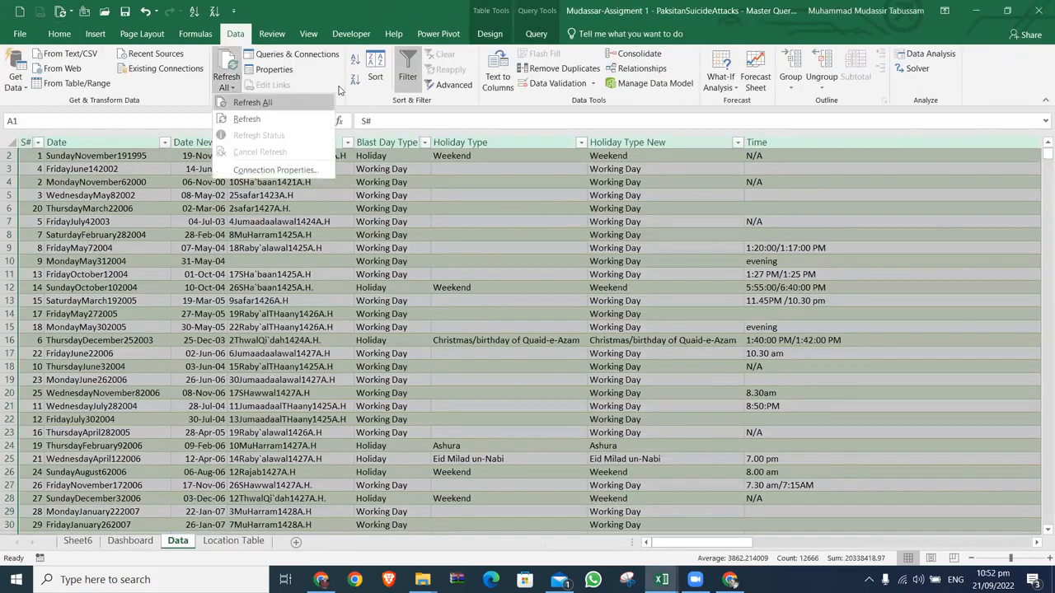
click(339, 89)
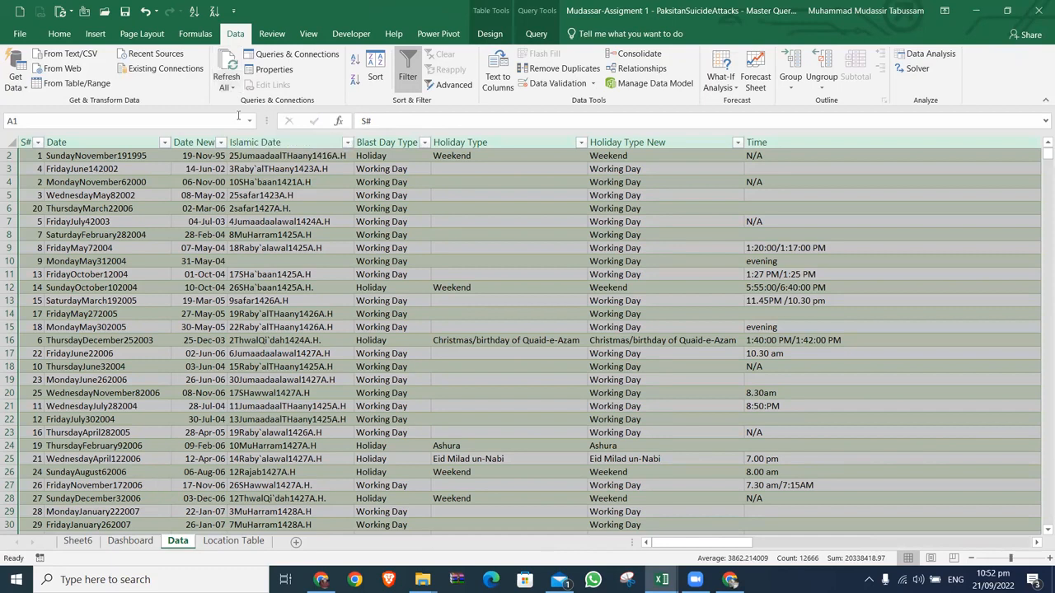
click(228, 87)
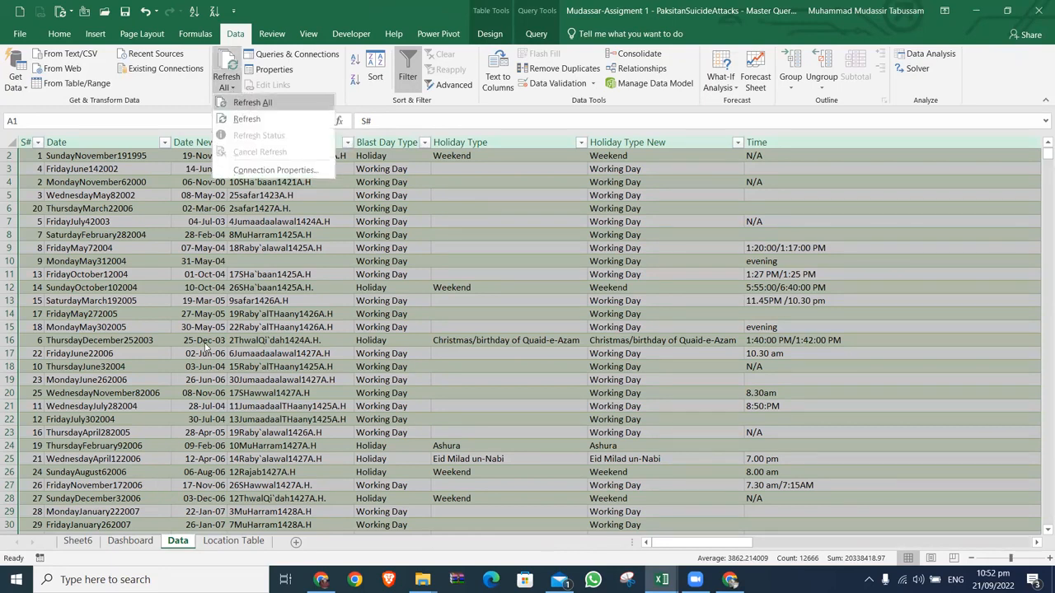
click(87, 544)
click(88, 544)
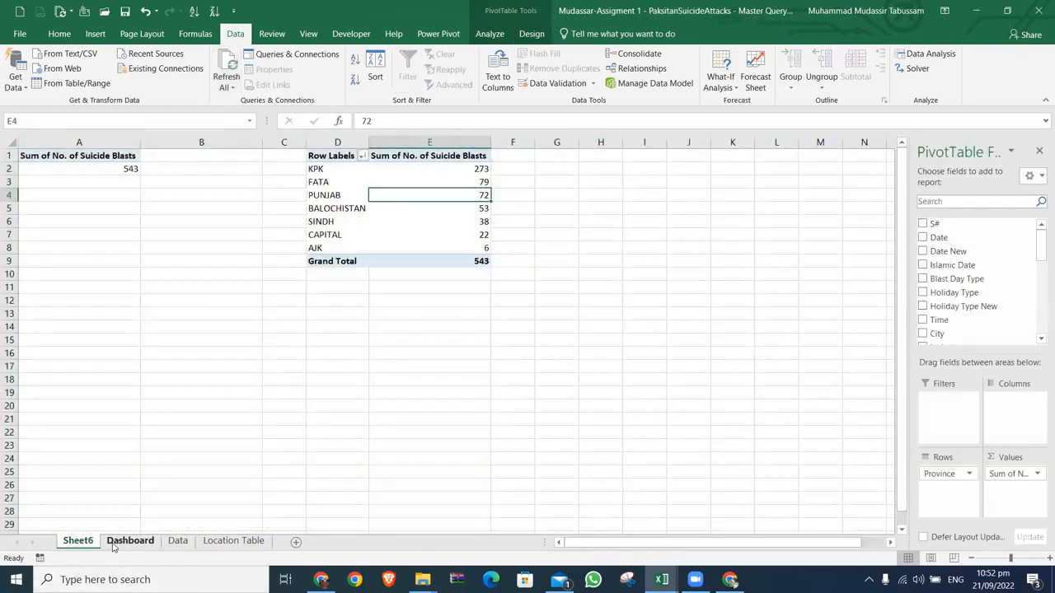
key(ctrl+Page_Down)
right_click(369, 180)
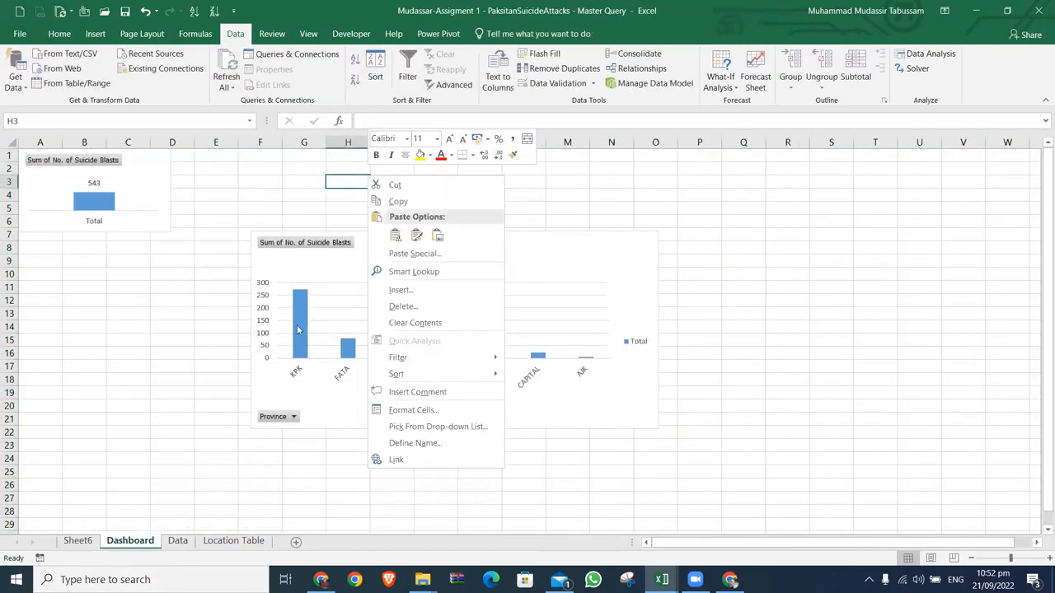
key(ctrl+v)
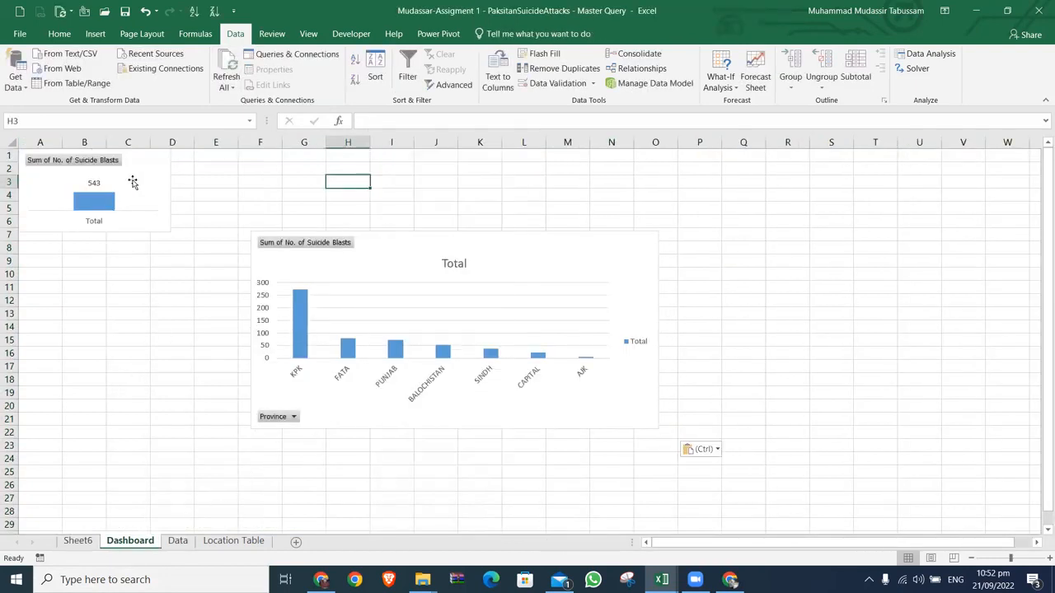
Step: Move the province PivotChart to row 1 beside the total chart and narrow it to span about columns D to I
drag(381, 235, 304, 152)
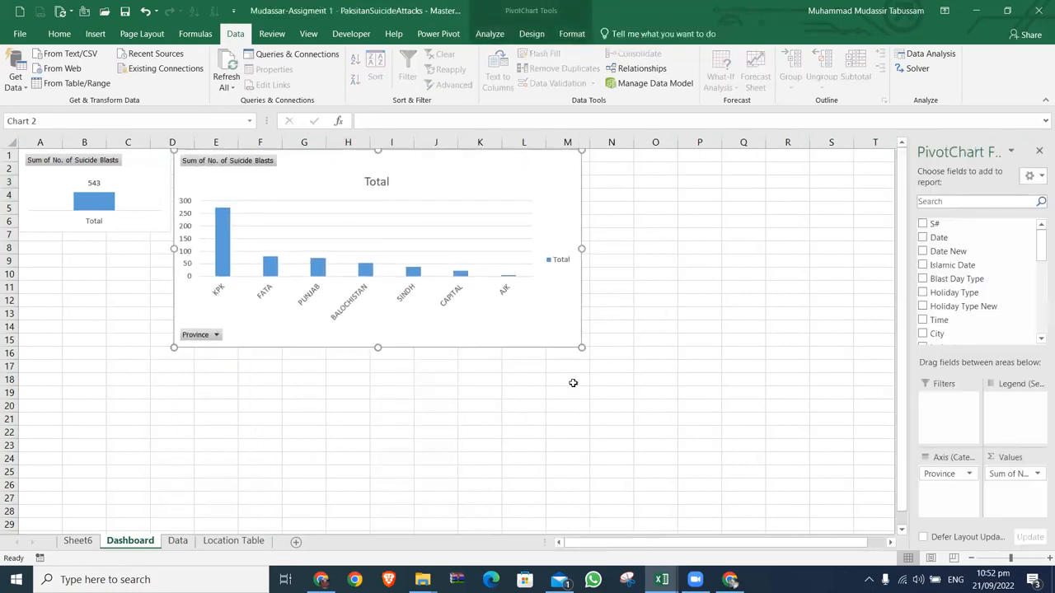
click(598, 158)
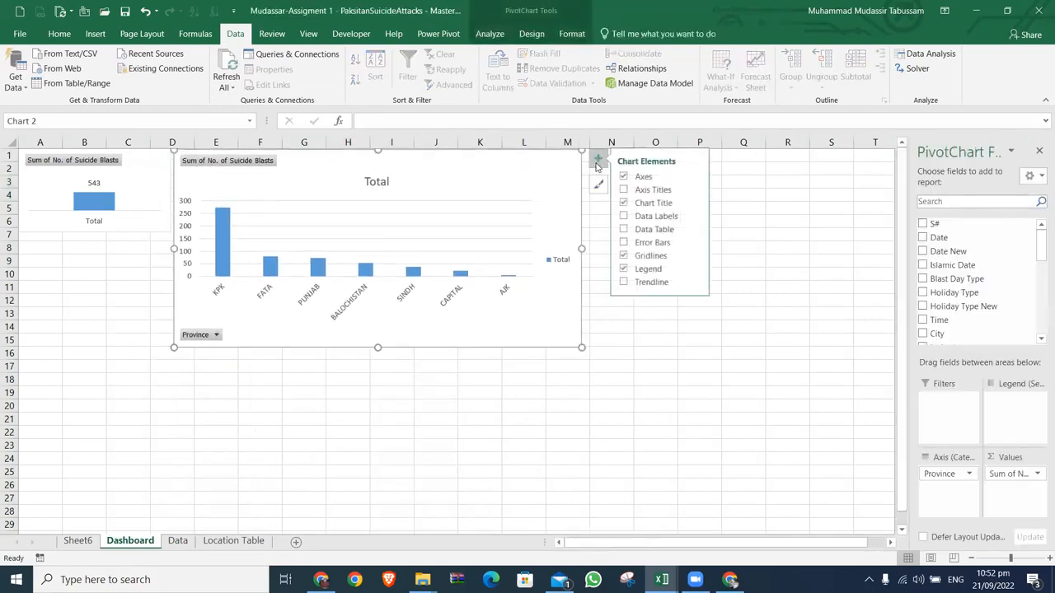
drag(583, 245, 412, 249)
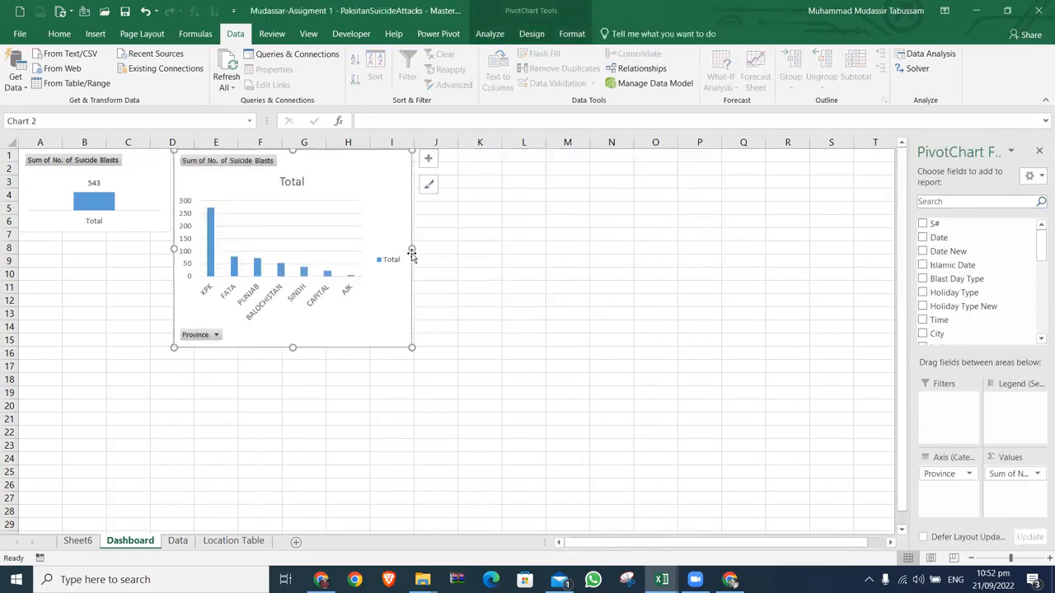
Step: Add data labels to the province PivotChart and remove its chart title, gridlines, legend and vertical axis
click(428, 160)
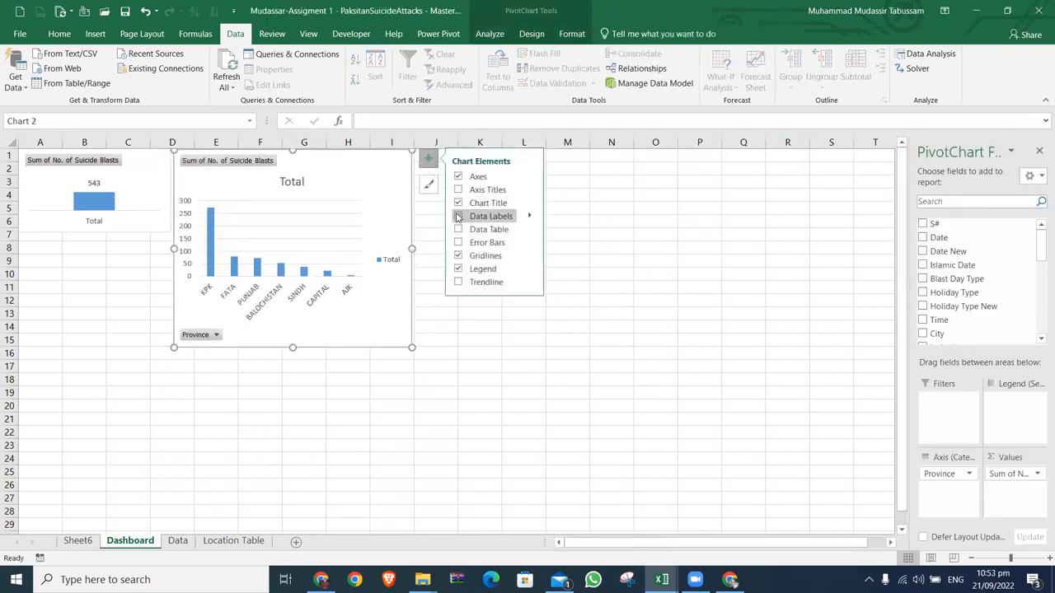
click(458, 217)
click(458, 203)
click(458, 255)
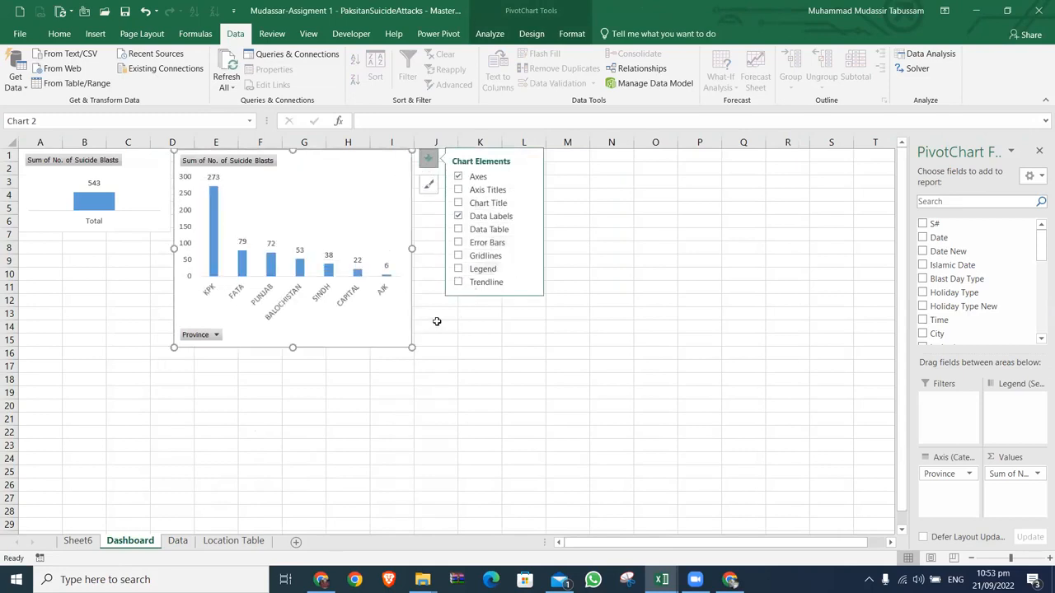
click(179, 238)
key(Delete)
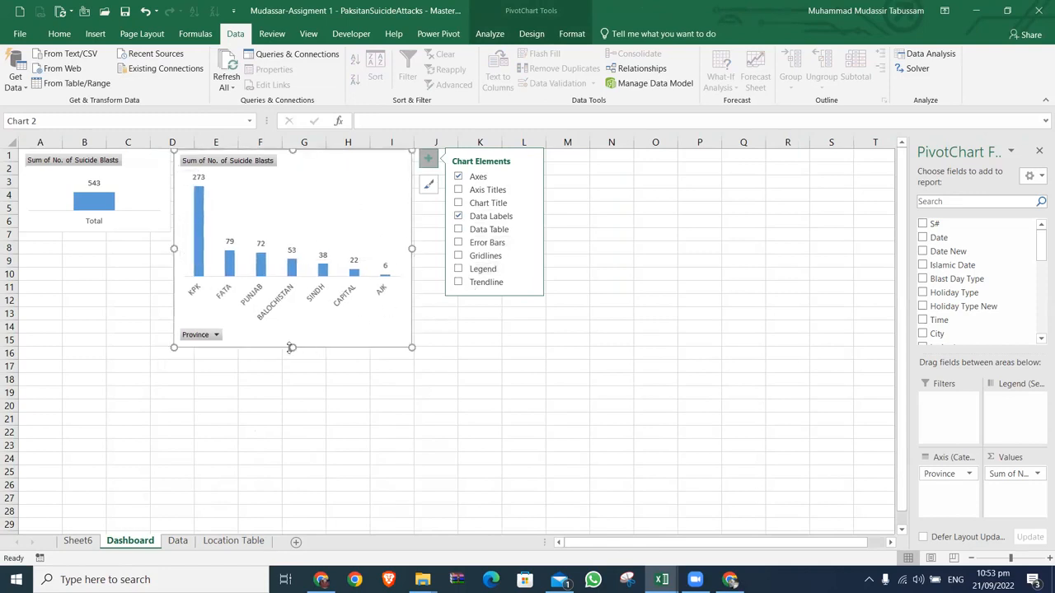
Step: Set the text direction of the province axis labels to rotate all text 90°
click(322, 298)
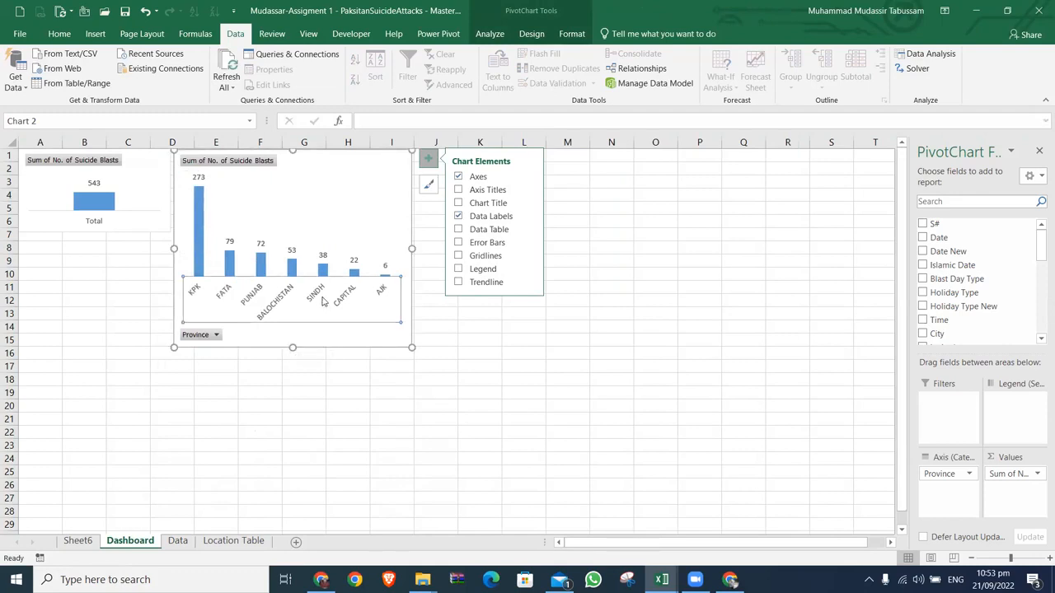
double_click(323, 302)
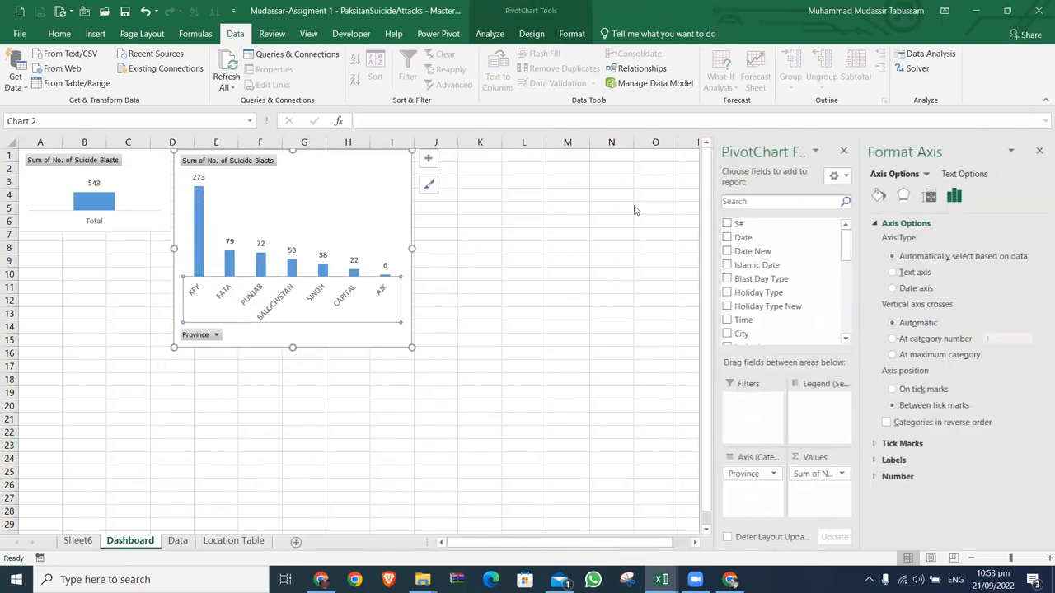
click(931, 197)
click(998, 256)
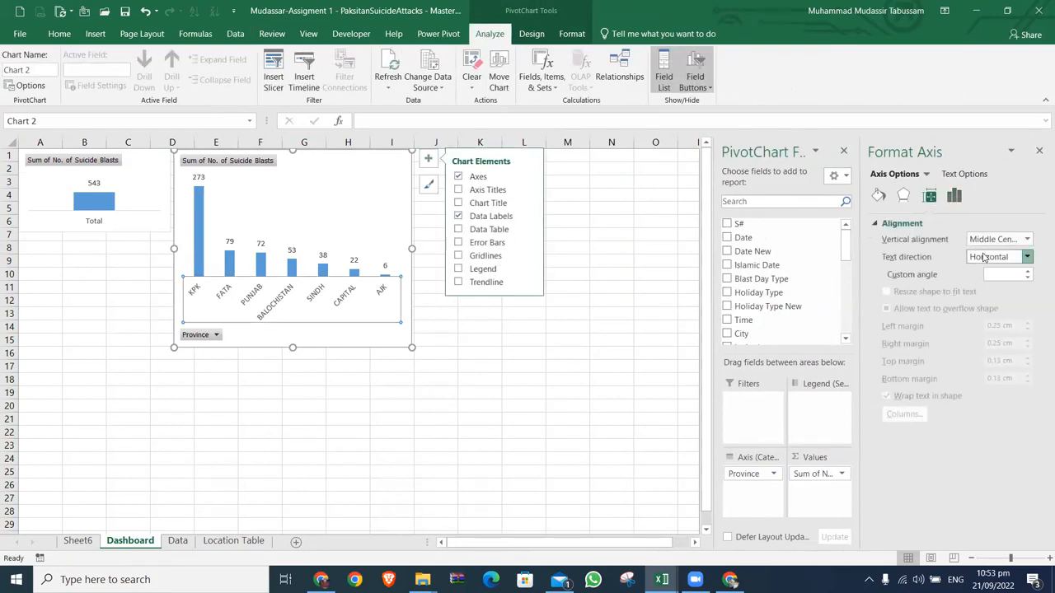
click(975, 314)
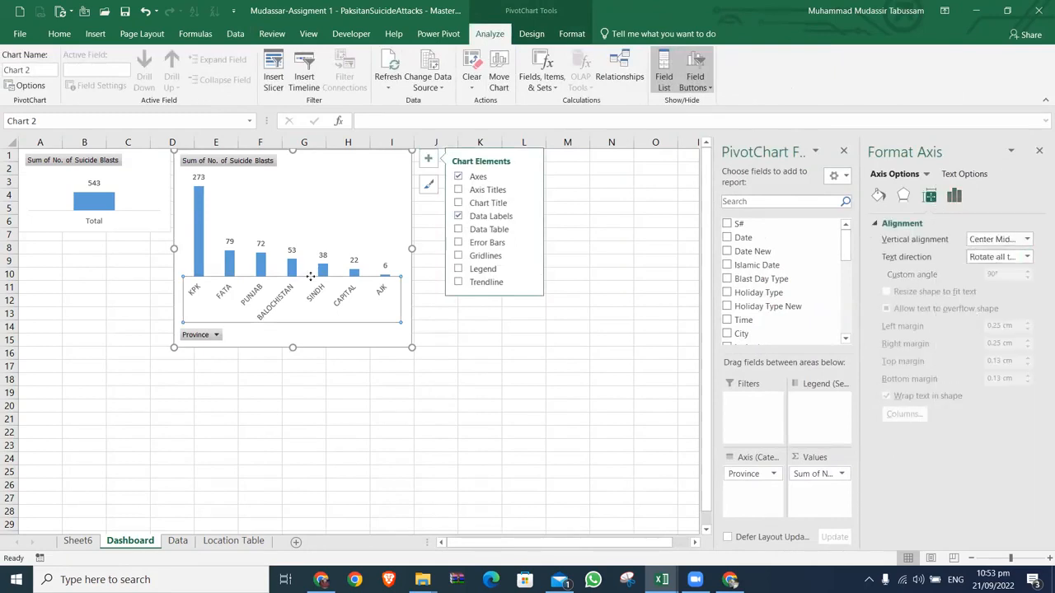
Step: Place the province PivotChart directly below the total chart at row 7 and narrow it to the total chart's width
drag(305, 175, 149, 255)
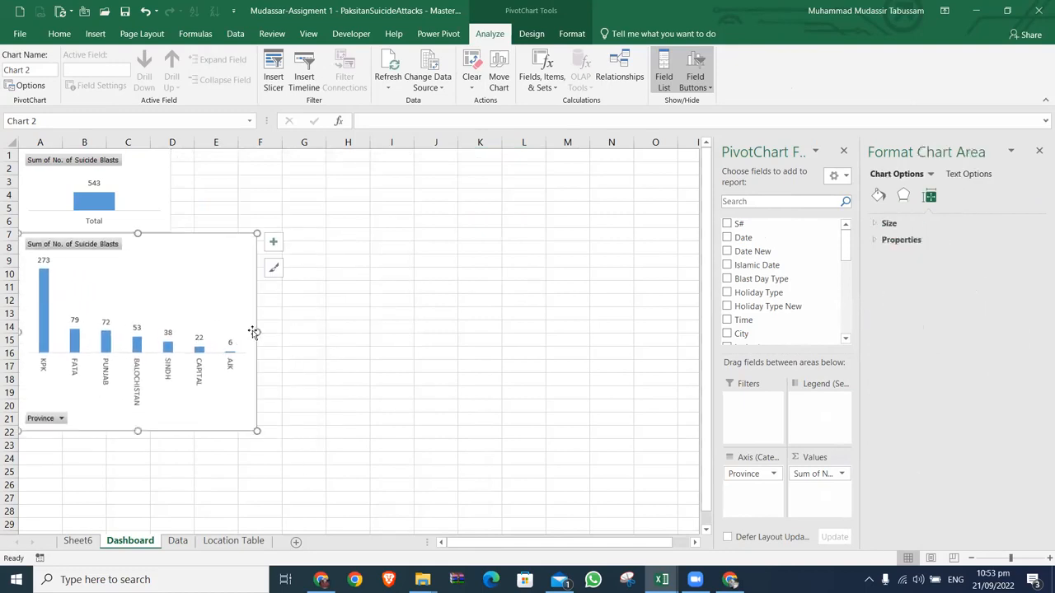
drag(256, 332, 171, 331)
click(270, 366)
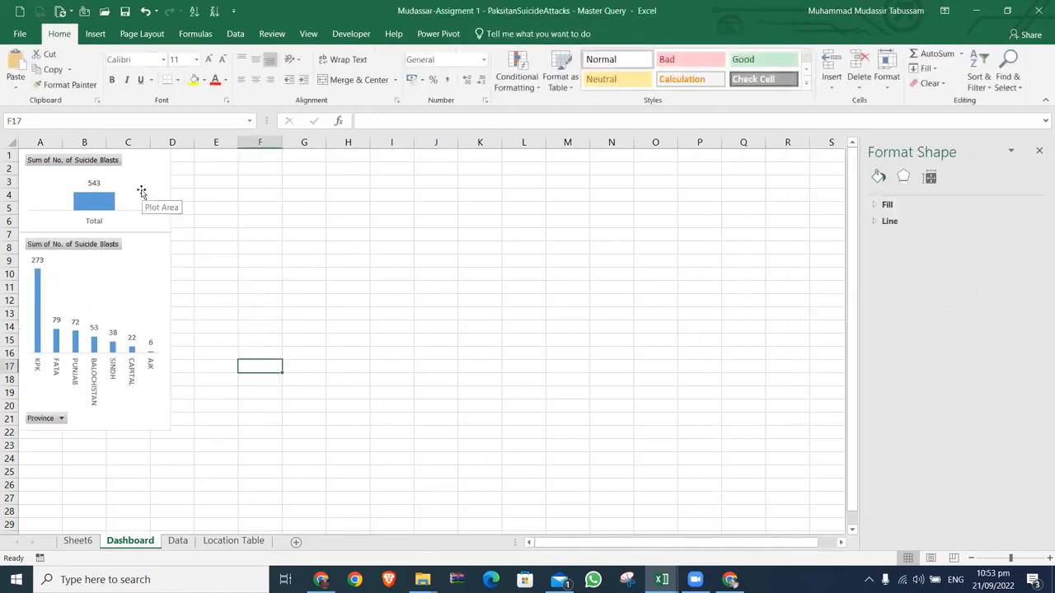
Step: Search the province PivotChart's fields for death and kil, and add Killed Max to its values
click(132, 283)
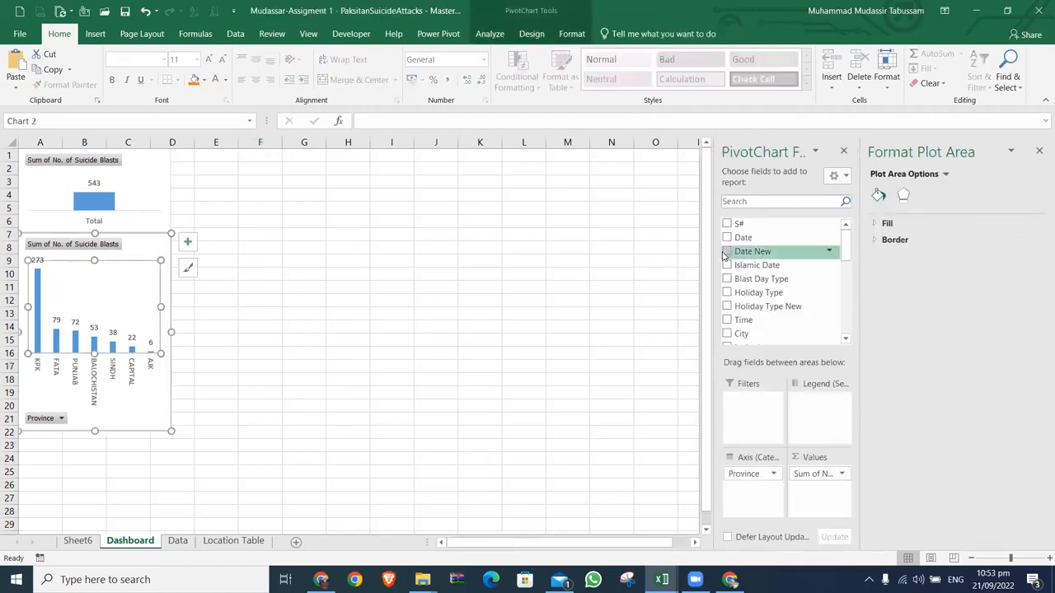
click(804, 203)
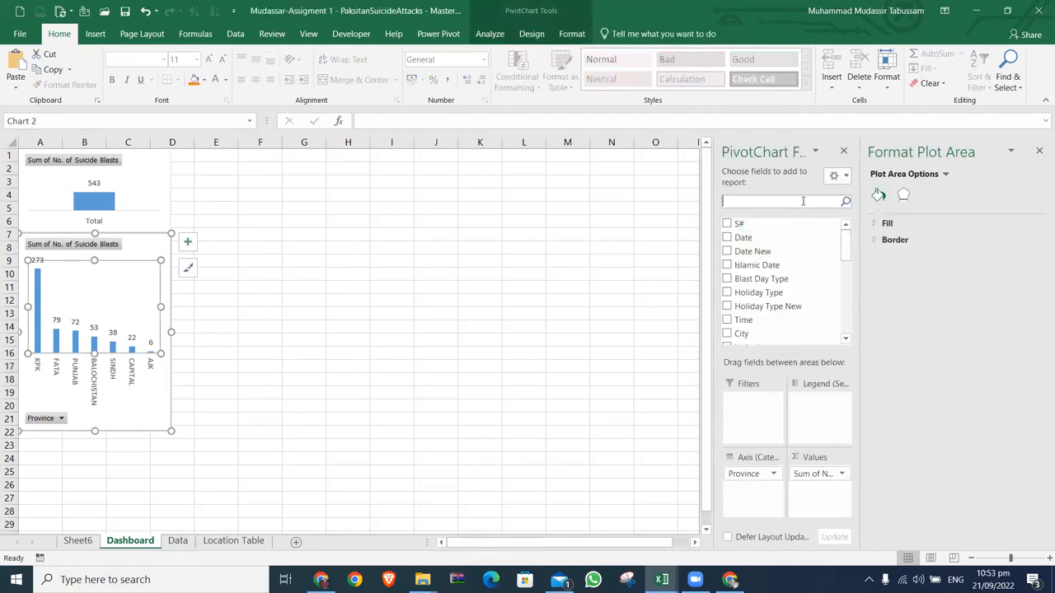
text(death)
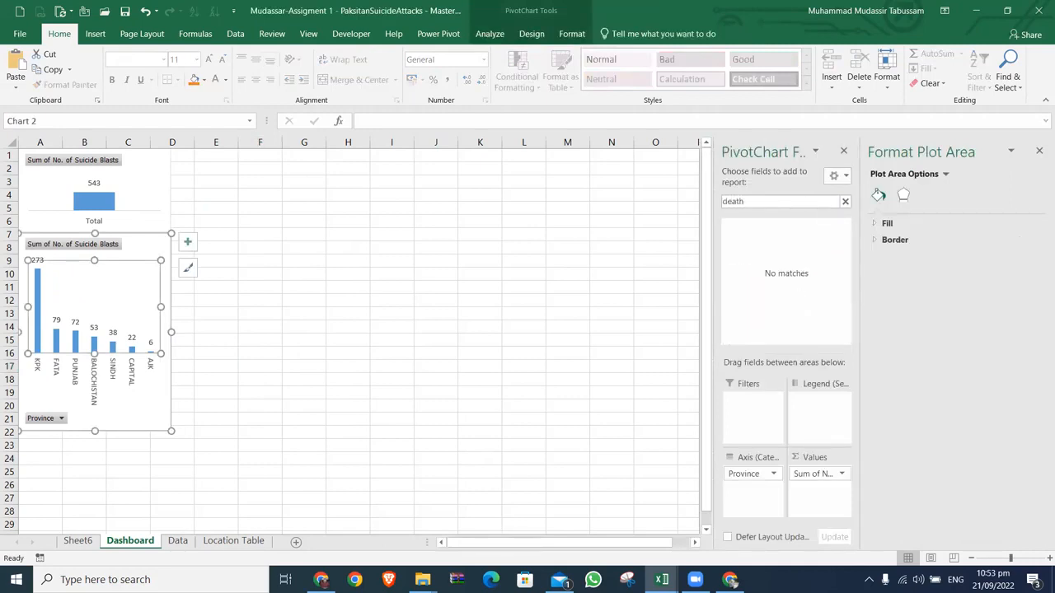
key(BackSpace)
key(BackSpace)
key(BackSpace)
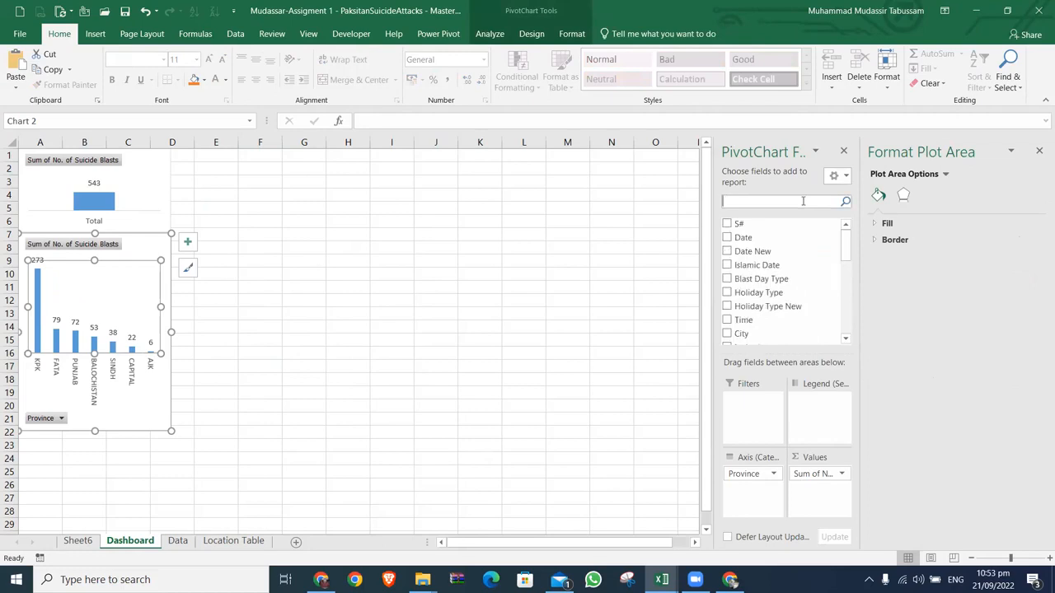
text(kil)
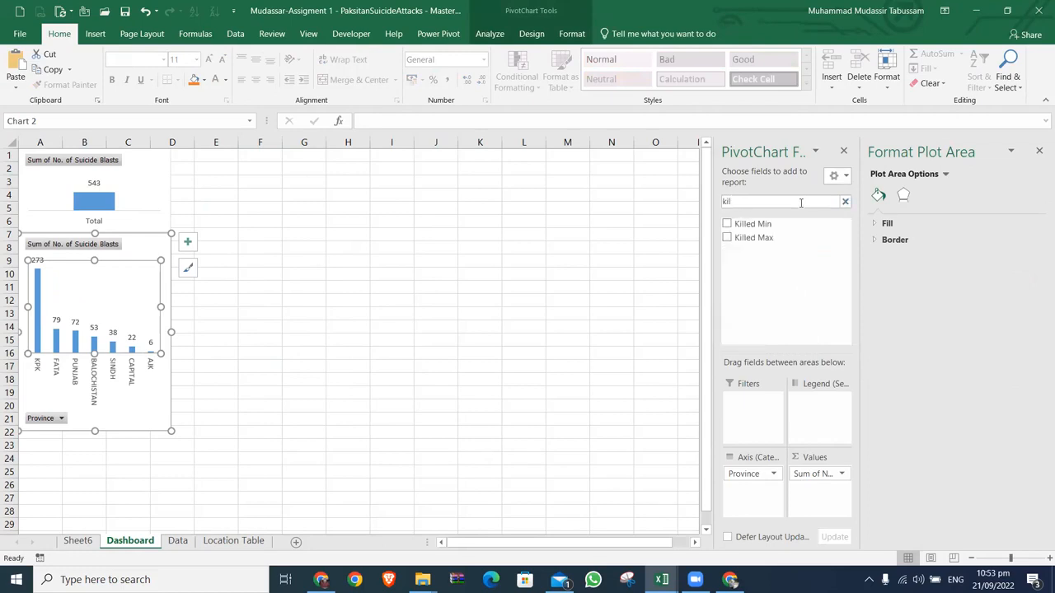
click(726, 239)
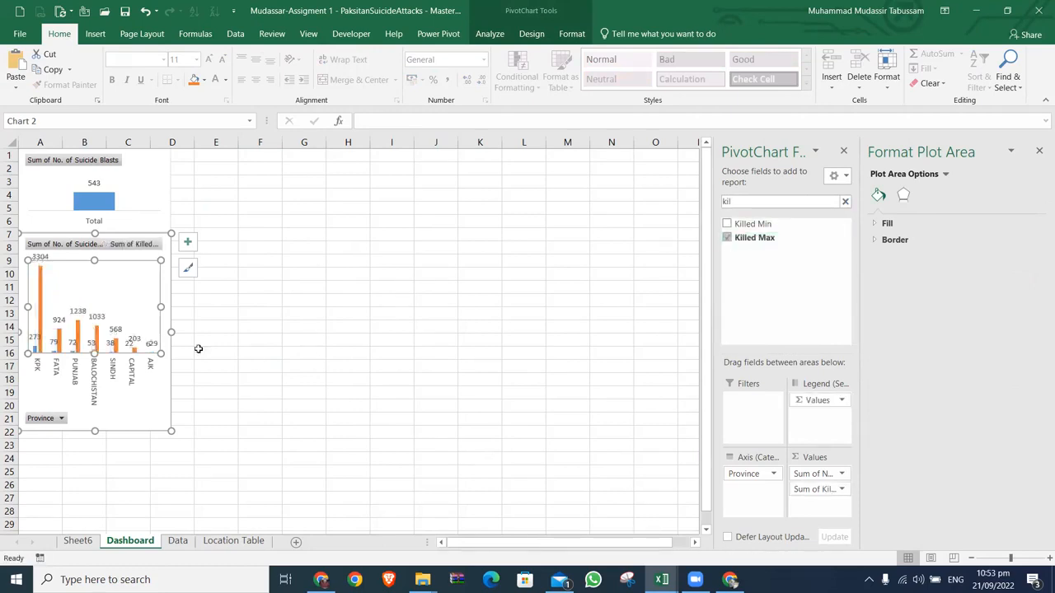
Step: Widen the province PivotChart to about column J and show its legend
drag(171, 332, 437, 332)
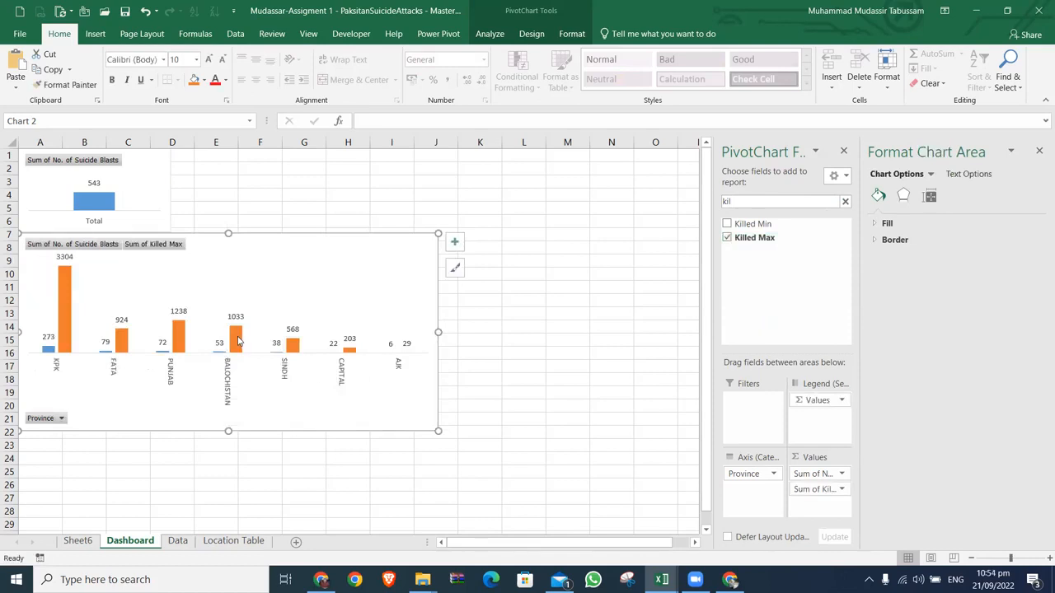
click(454, 241)
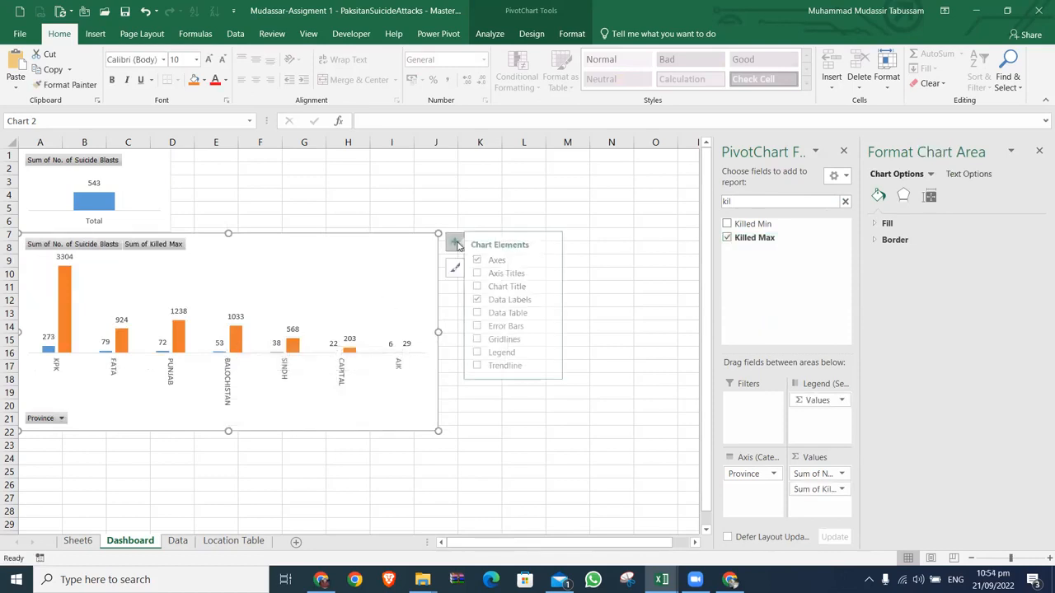
click(484, 353)
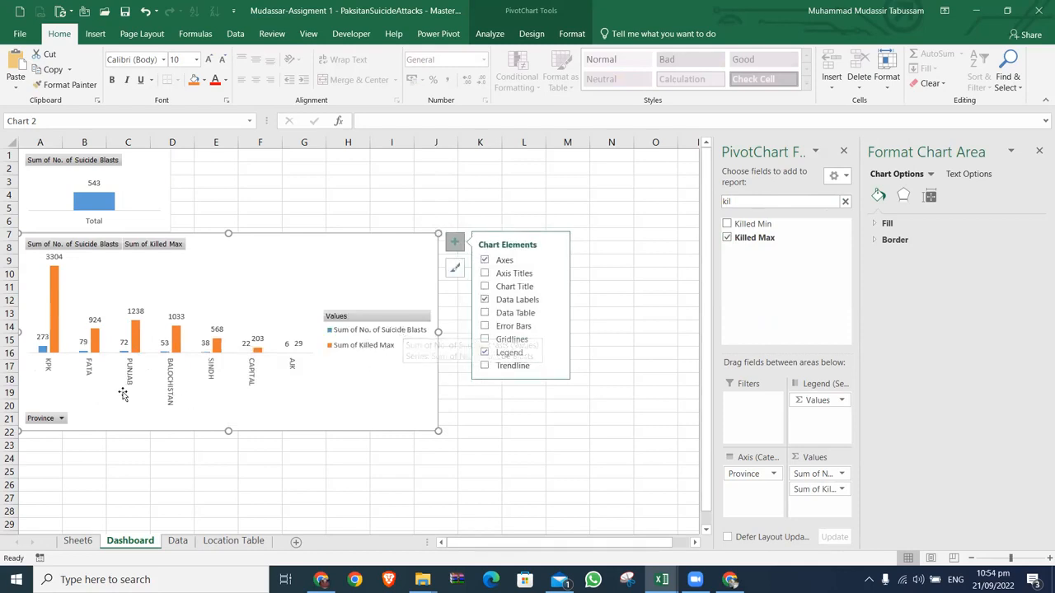
Step: Move the province PivotChart to start at about D6 and add the Injured Max field to its values
drag(248, 235, 353, 223)
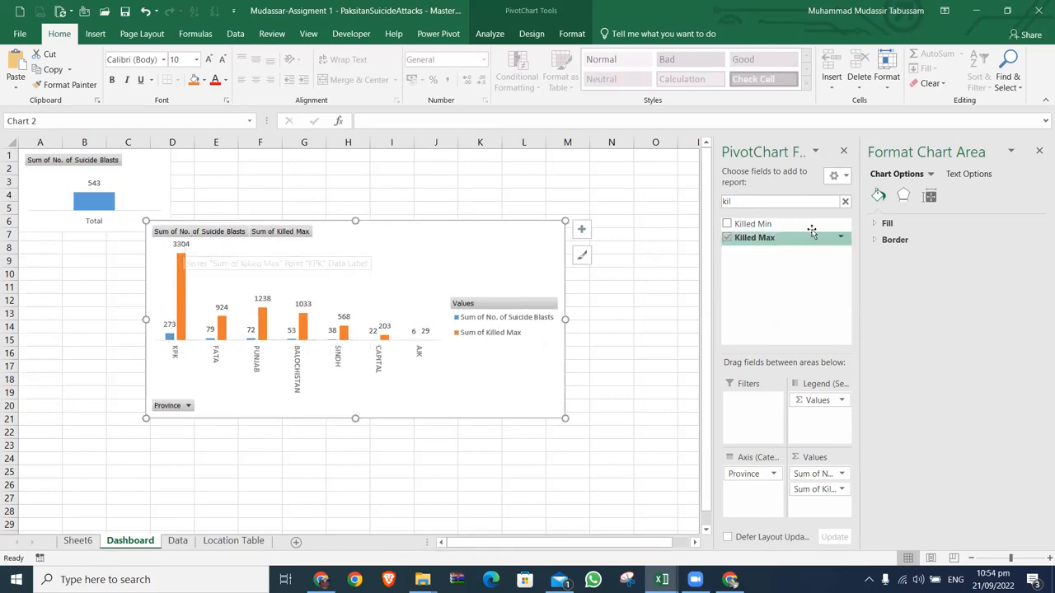
click(845, 201)
text(inj)
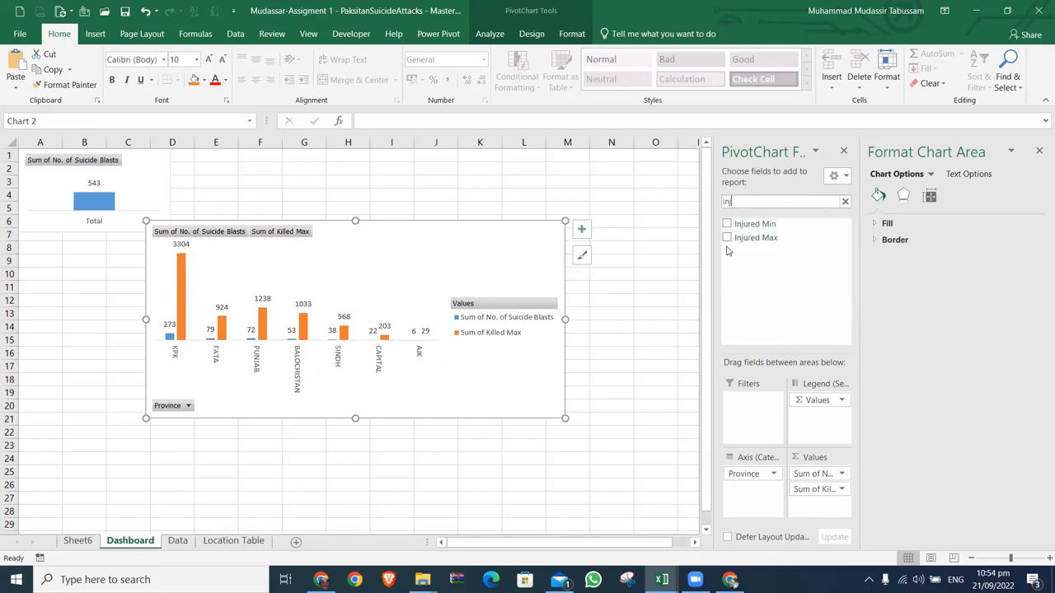
click(727, 238)
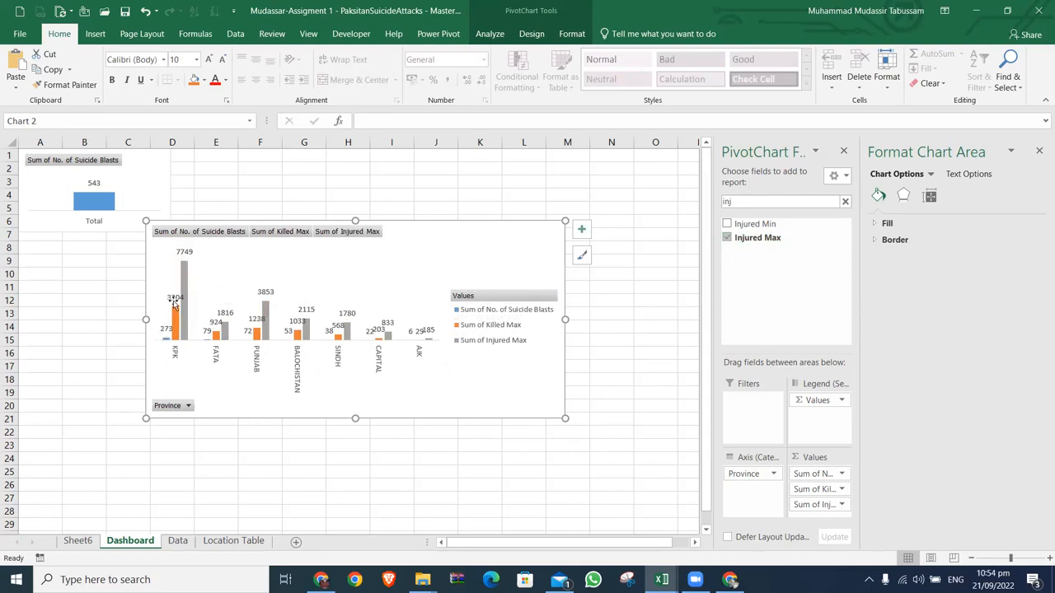
Step: Widen the province PivotChart and reposition it to span about columns B to L from row 6
mouse_move(177, 320)
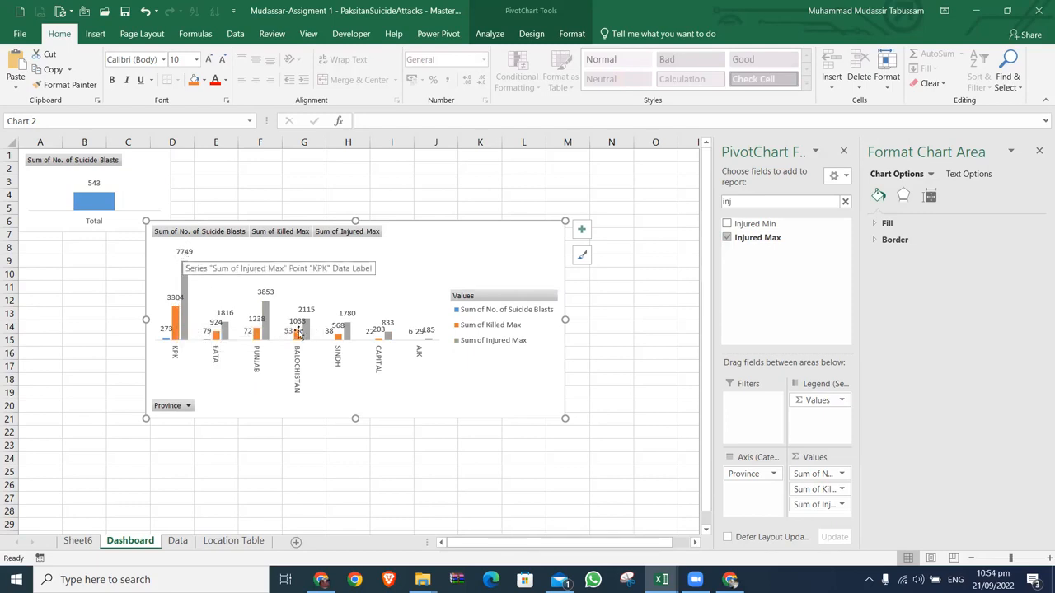
drag(565, 319, 637, 315)
drag(462, 233, 417, 236)
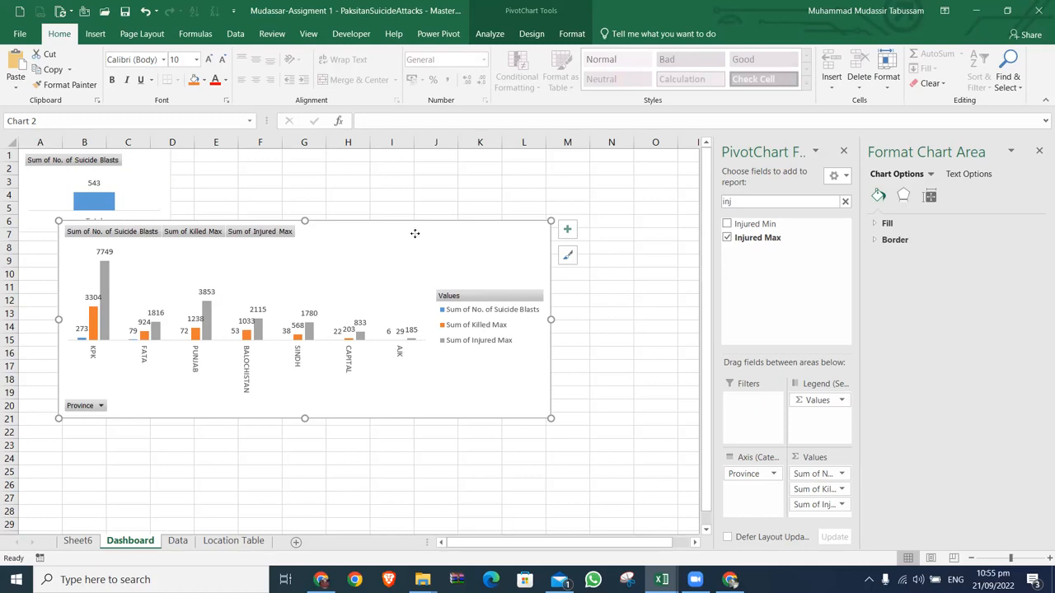
drag(416, 237, 412, 236)
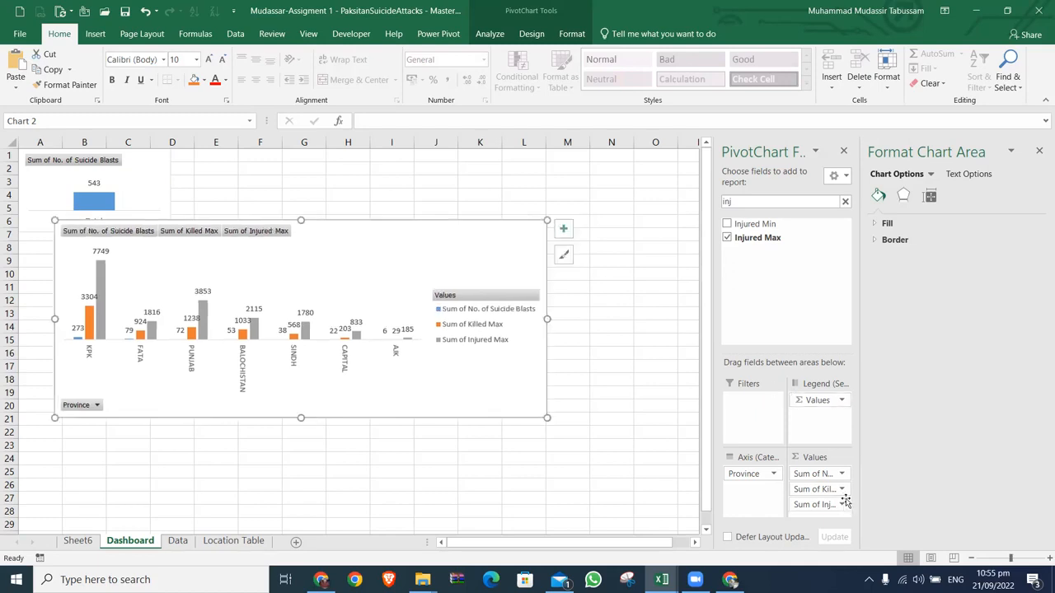
Step: Remove Killed Max and Injured Max from the province PivotChart and fit it below the total chart, spanning columns A to about D
drag(822, 494, 631, 468)
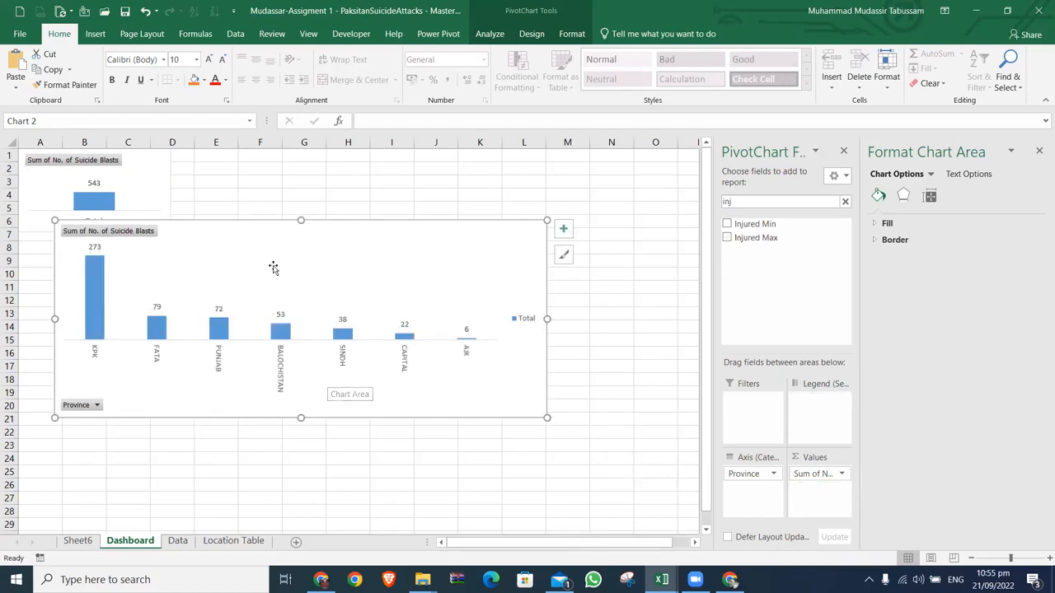
drag(262, 234, 227, 229)
drag(259, 304, 173, 313)
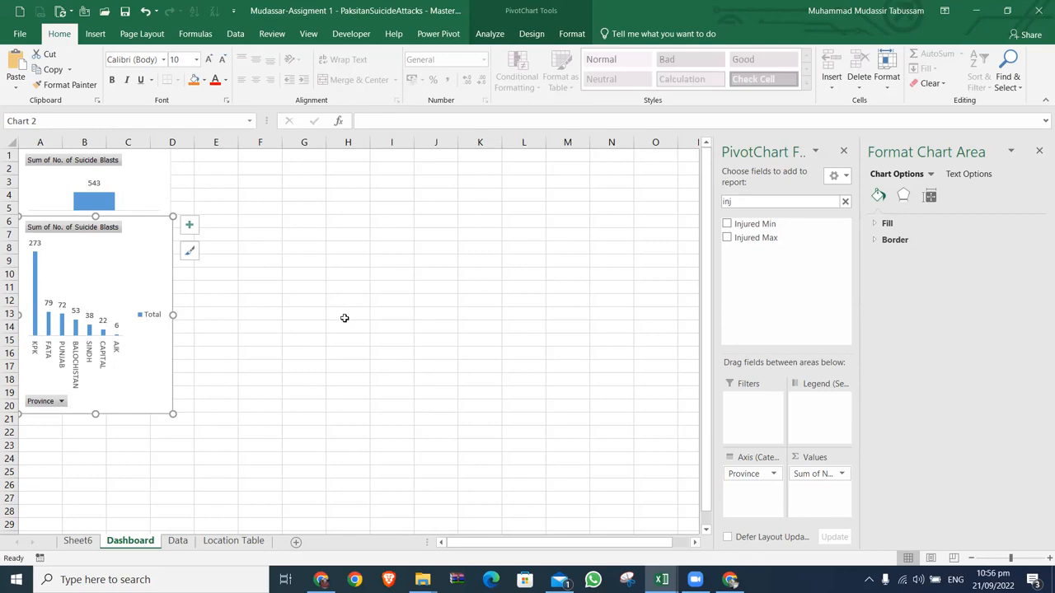
Step: Delete both the total PivotChart and the province PivotChart from the Dashboard sheet
click(152, 193)
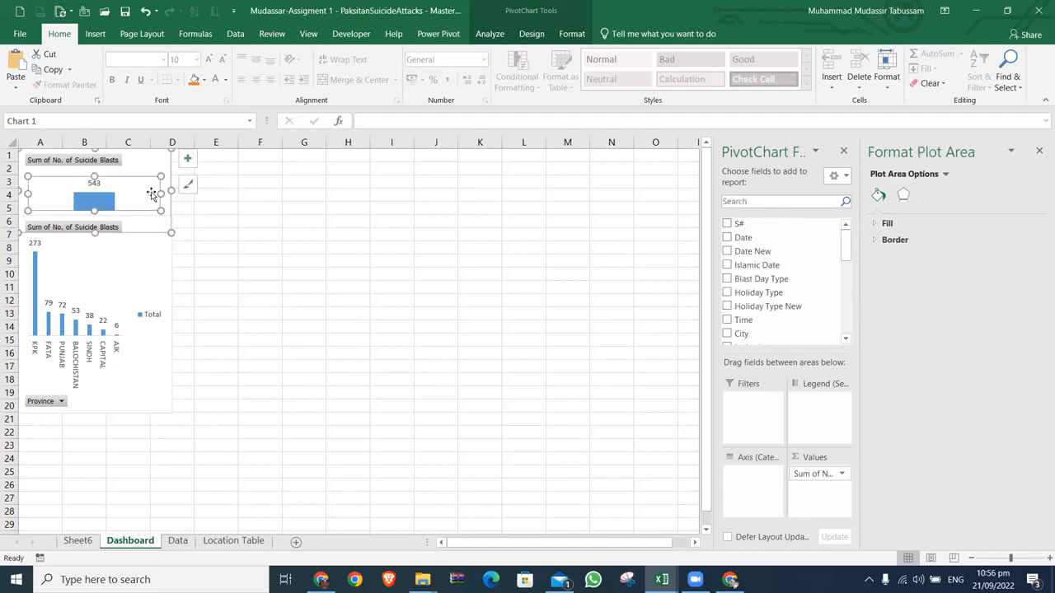
click(157, 168)
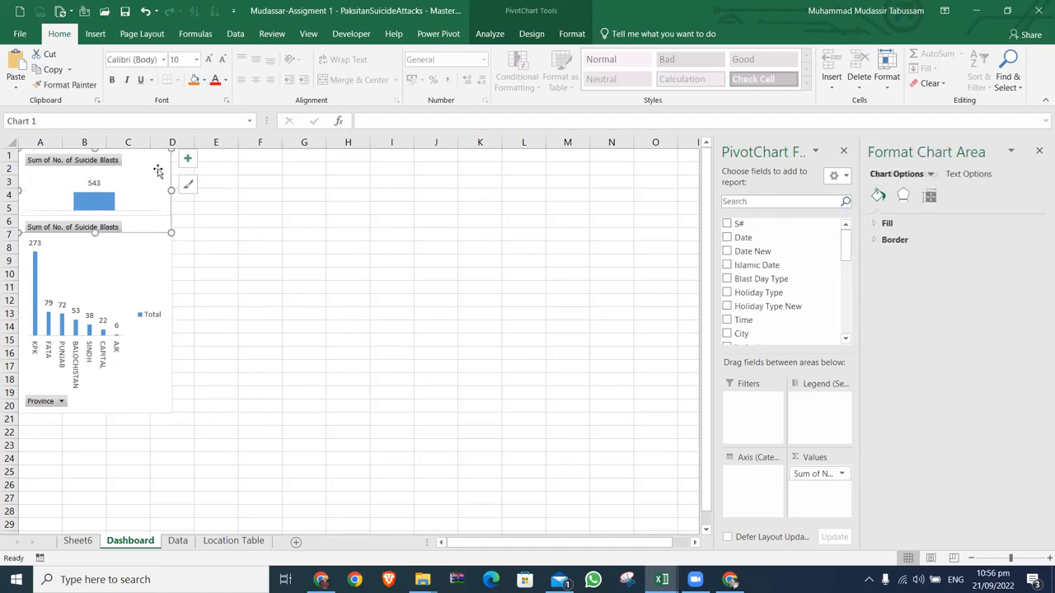
key(Delete)
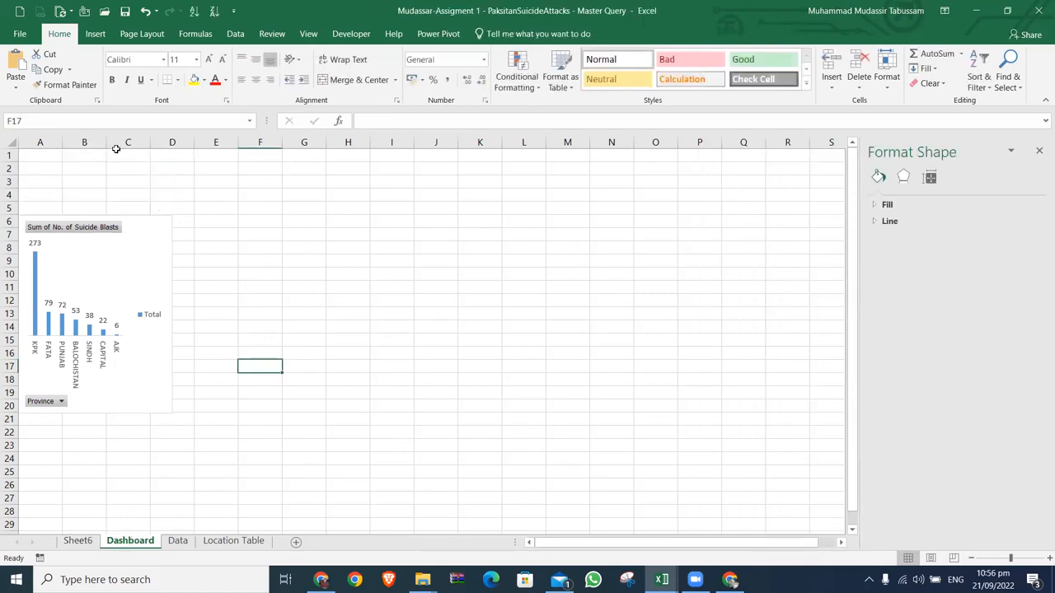
click(113, 238)
key(Delete)
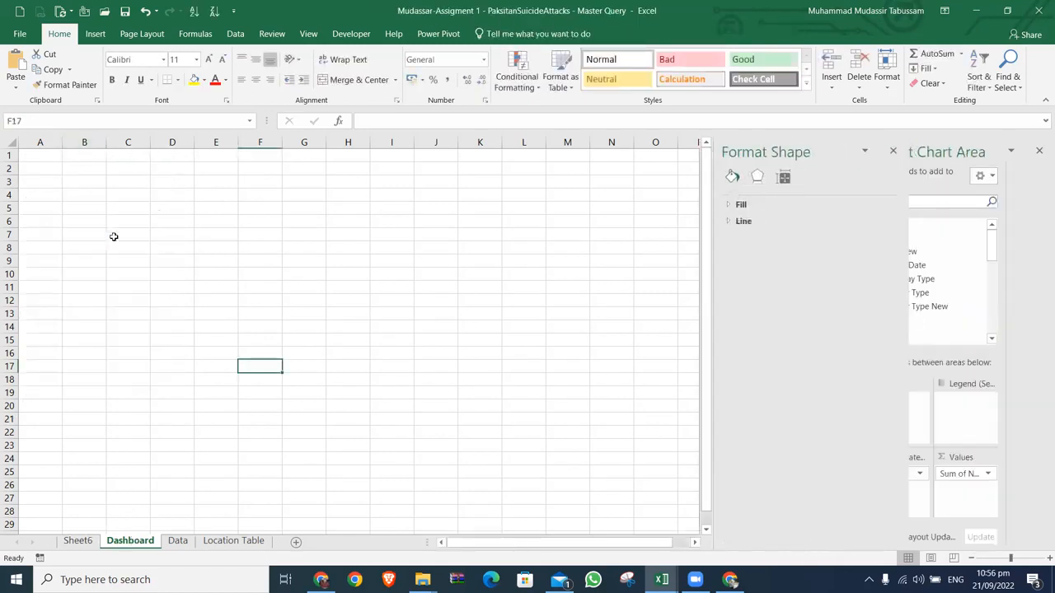
Step: Delete the Sheet6 worksheet holding the PivotTables and go to the Data sheet
click(175, 542)
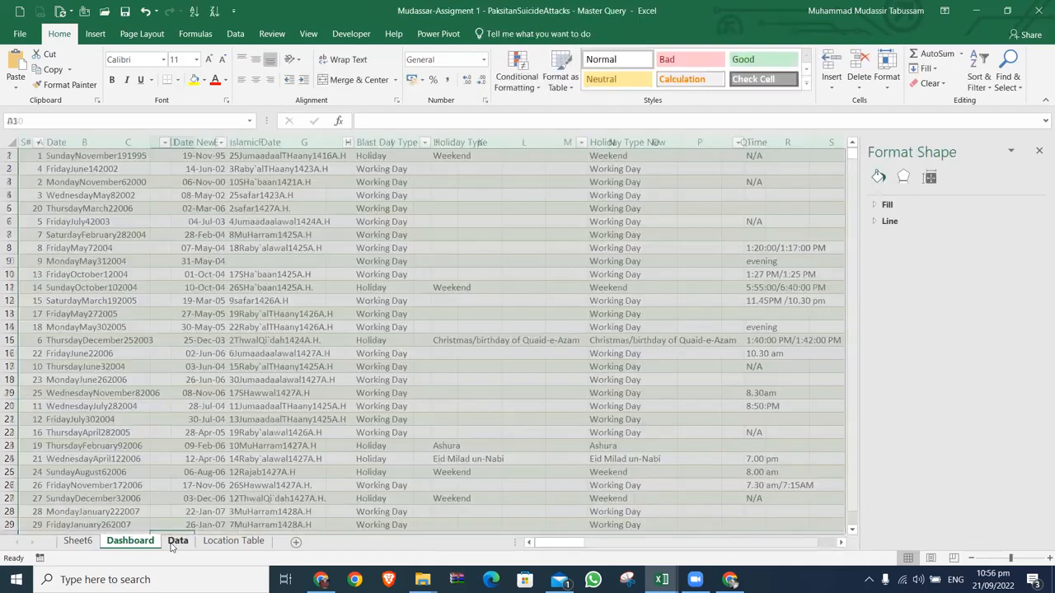
click(125, 542)
click(78, 541)
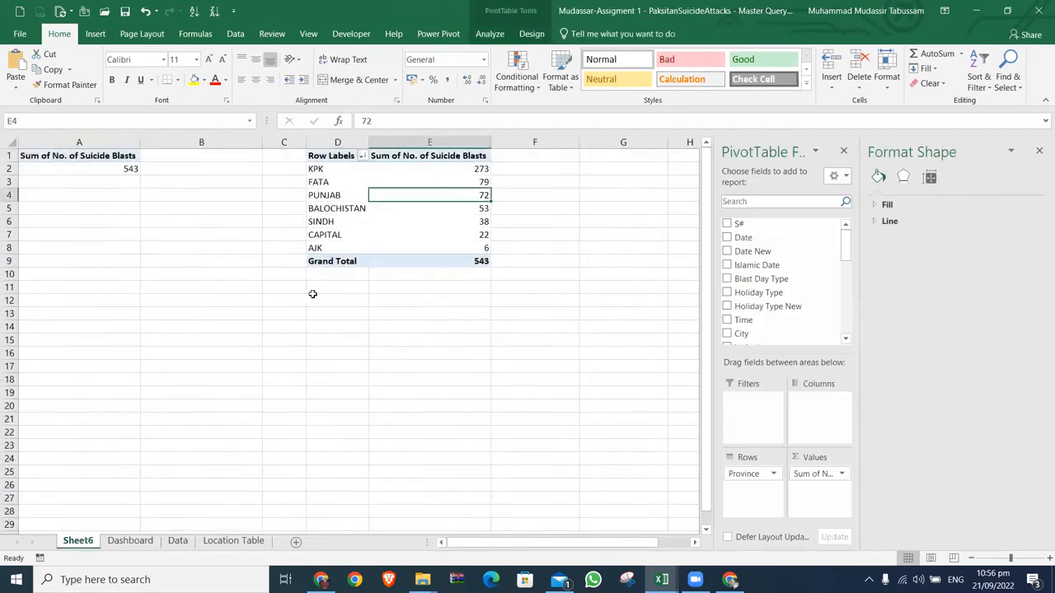
right_click(86, 547)
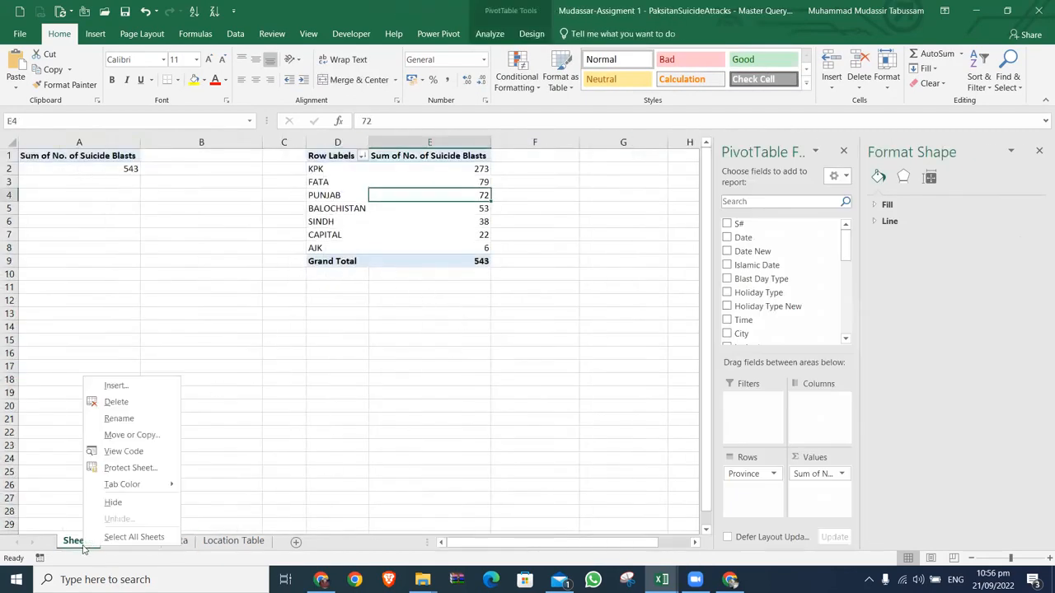
click(117, 401)
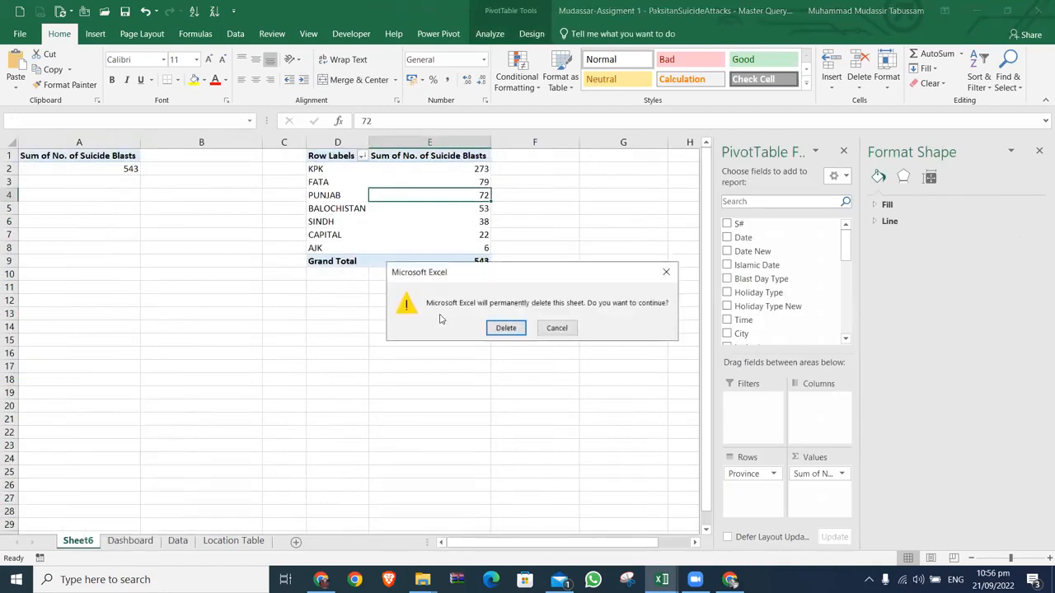
click(506, 328)
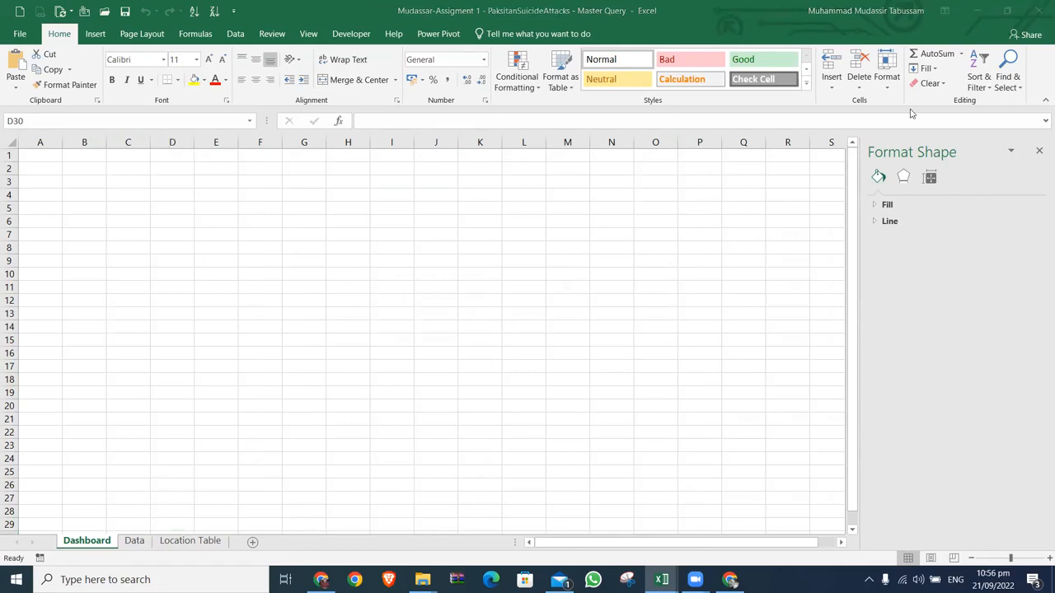
click(137, 544)
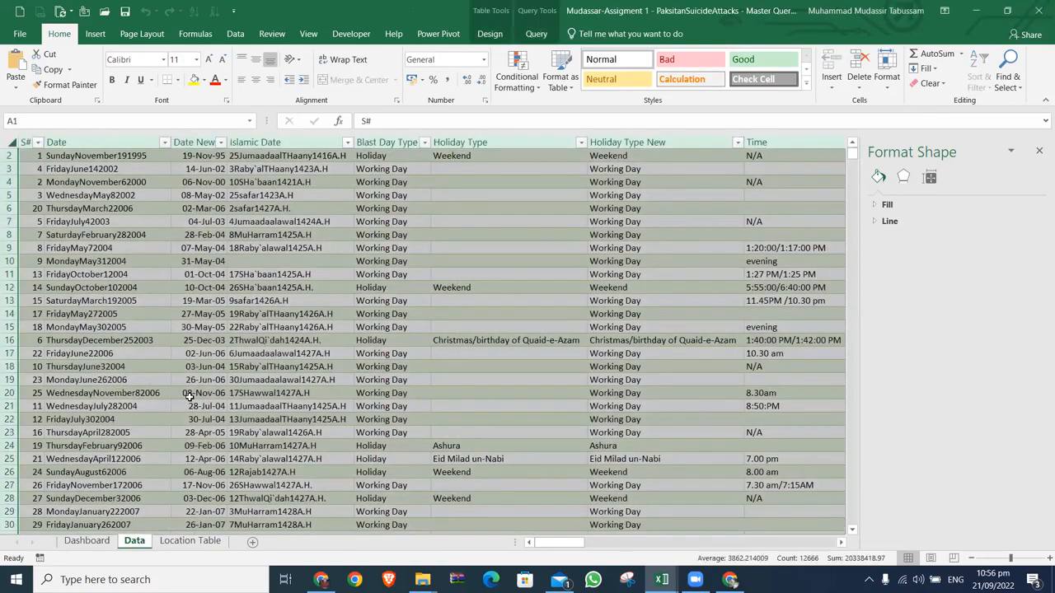
key(alt)
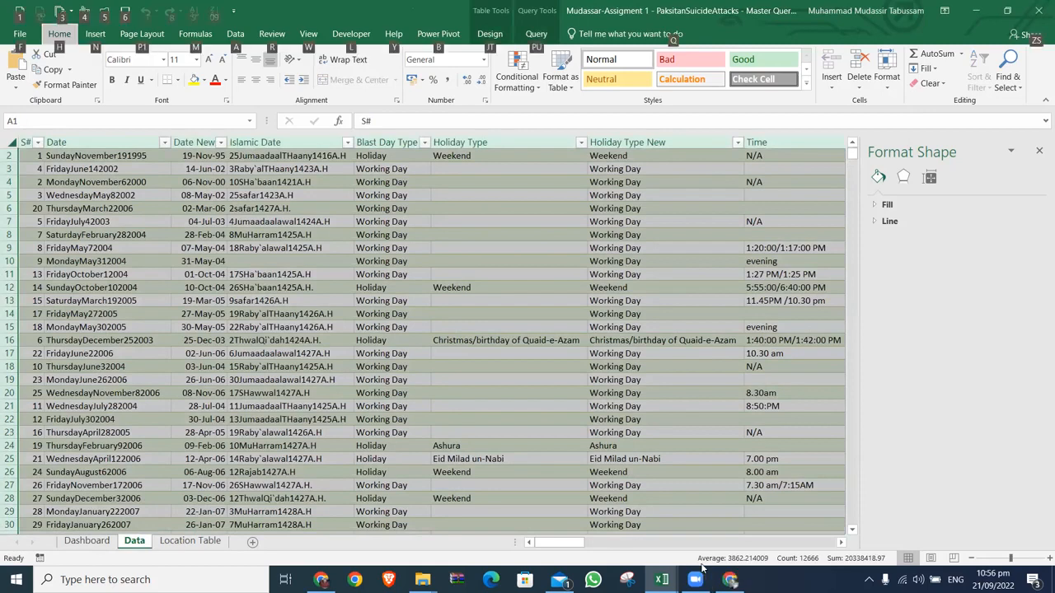
key(v)
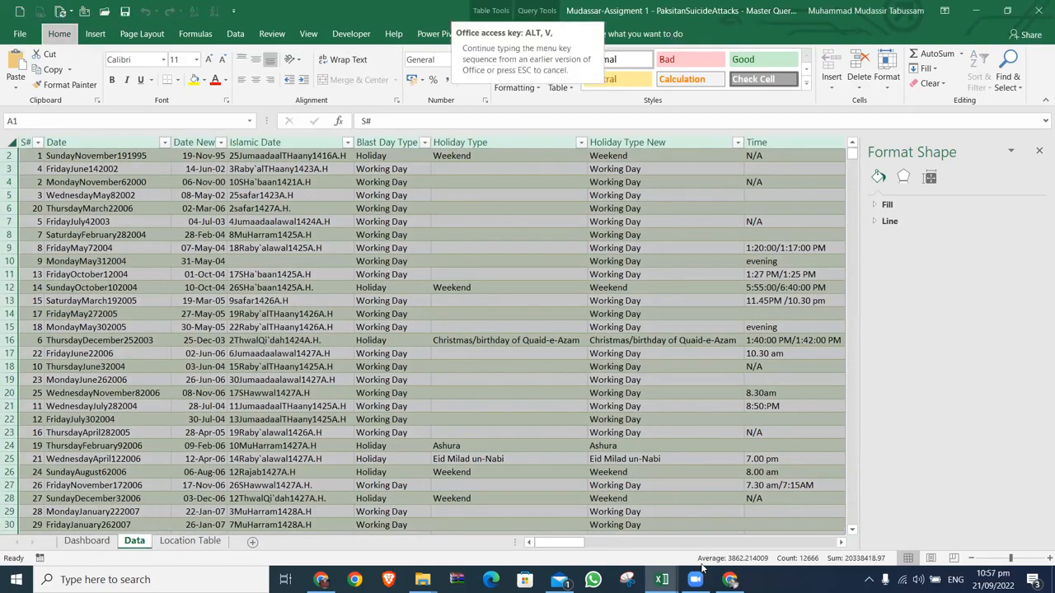
key(Escape)
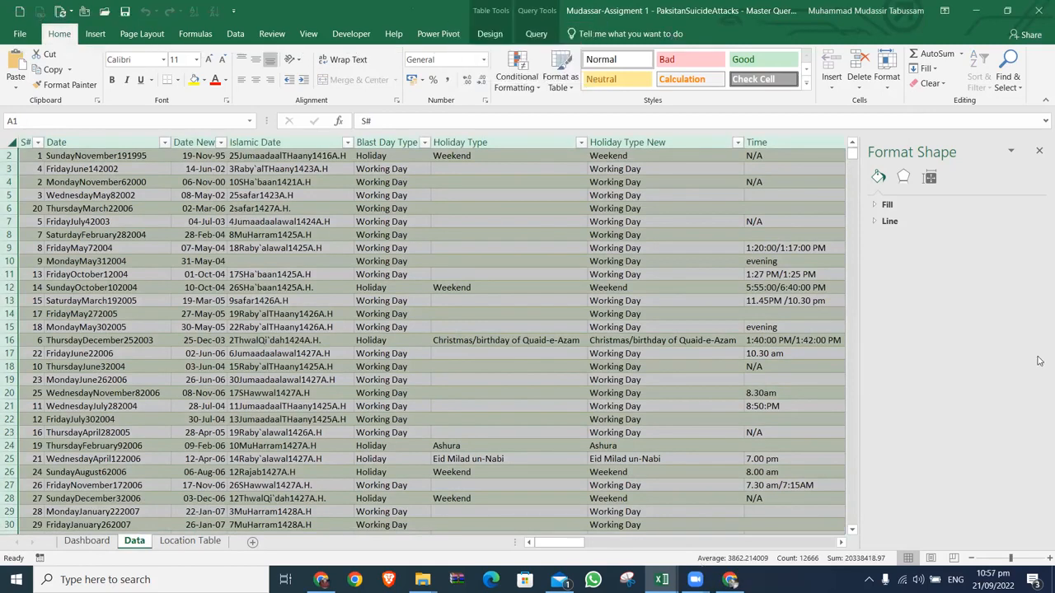
key(alt+n)
key(v)
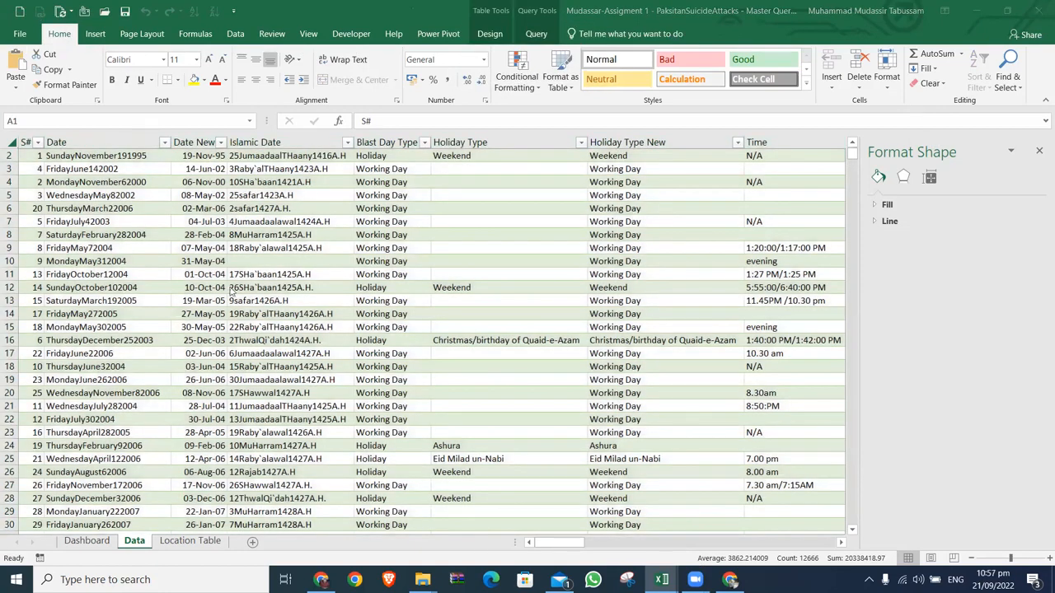
click(305, 228)
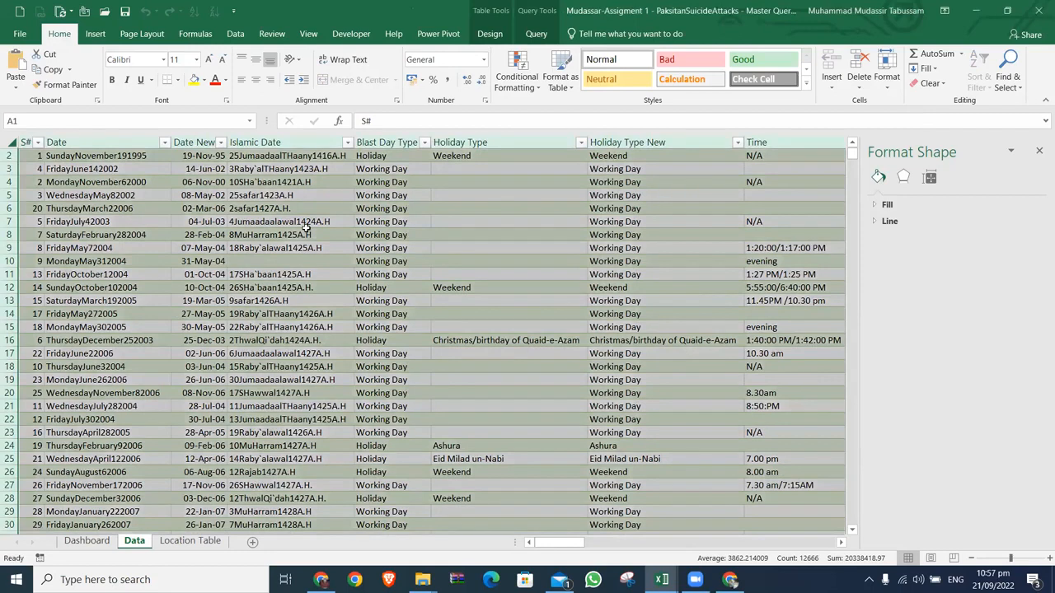
Step: Insert a PivotChart based on the Data sheet's table in a new worksheet
key(alt)
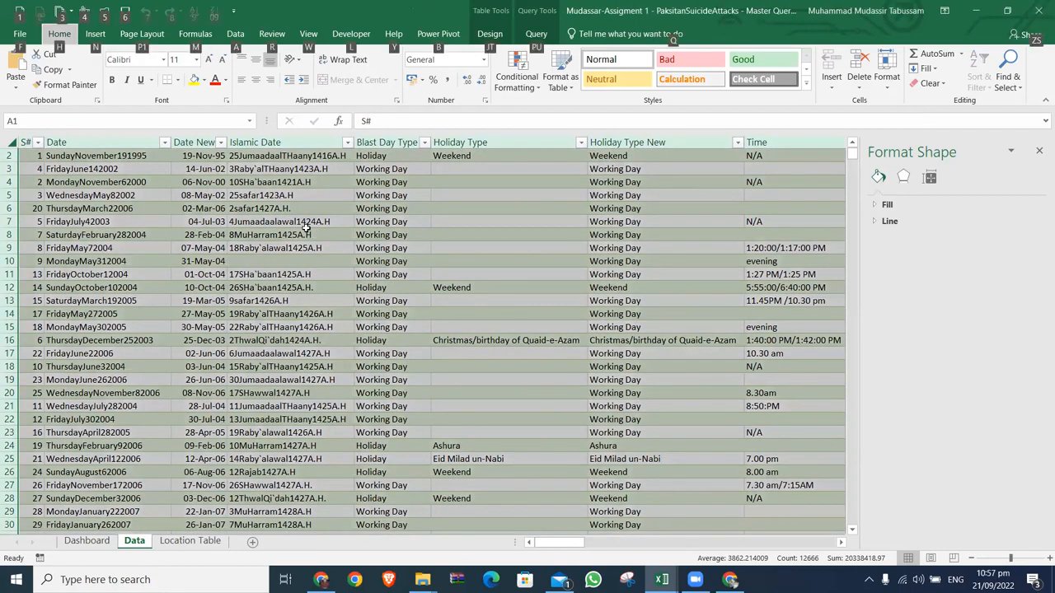
key(n)
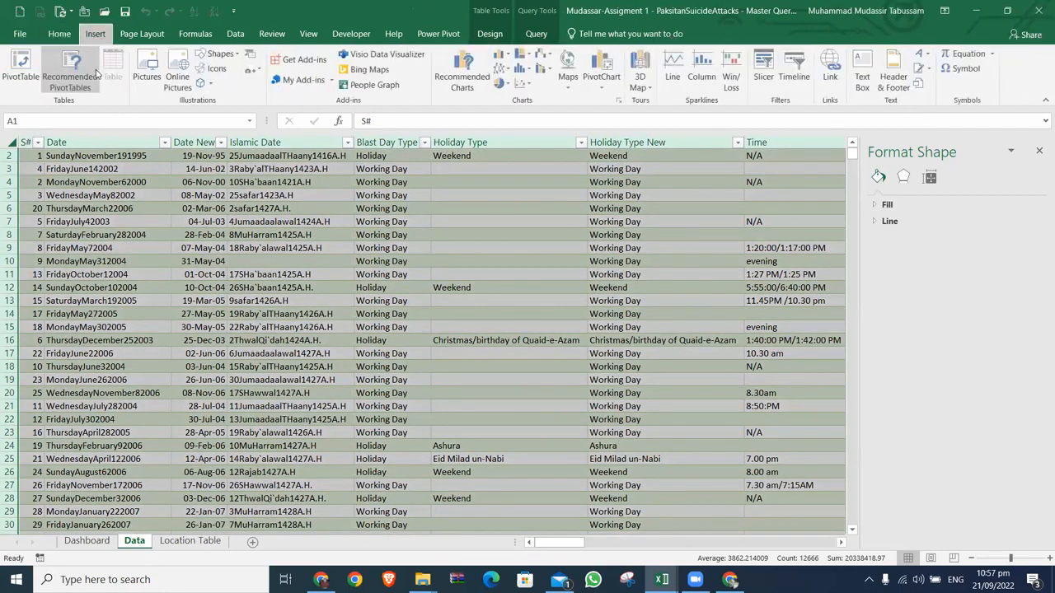
key(alt+n)
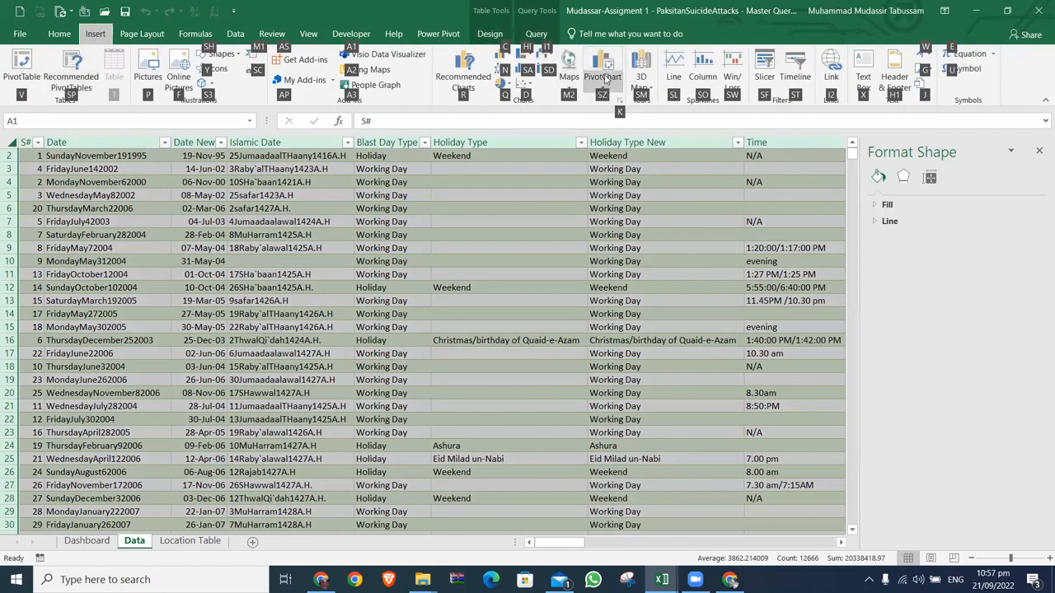
click(603, 76)
click(639, 467)
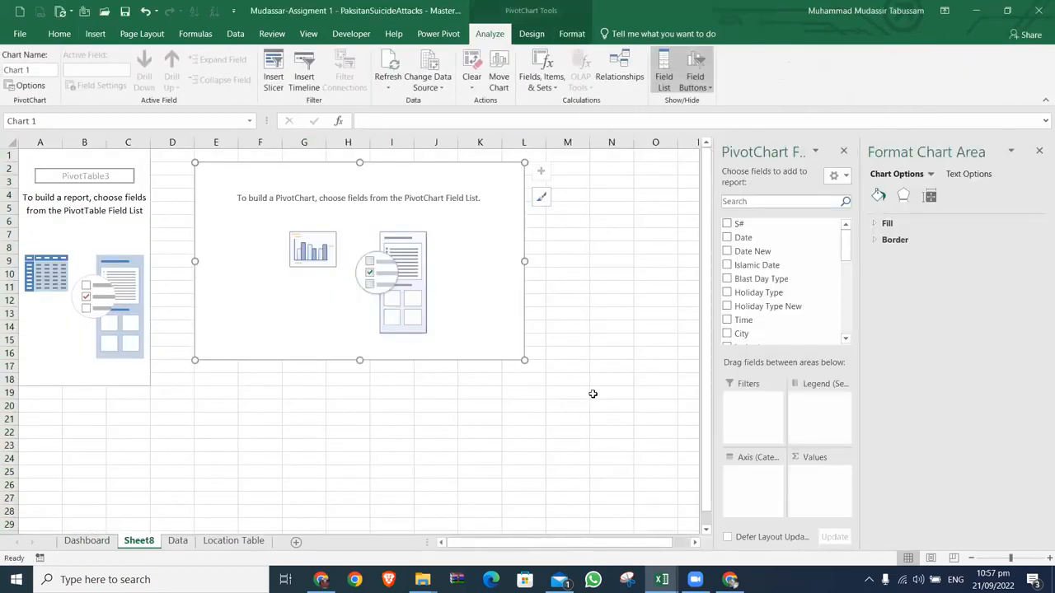
Step: Search the PivotChart's fields for no and add No. of Suicide Blasts to its values
click(780, 202)
text(no)
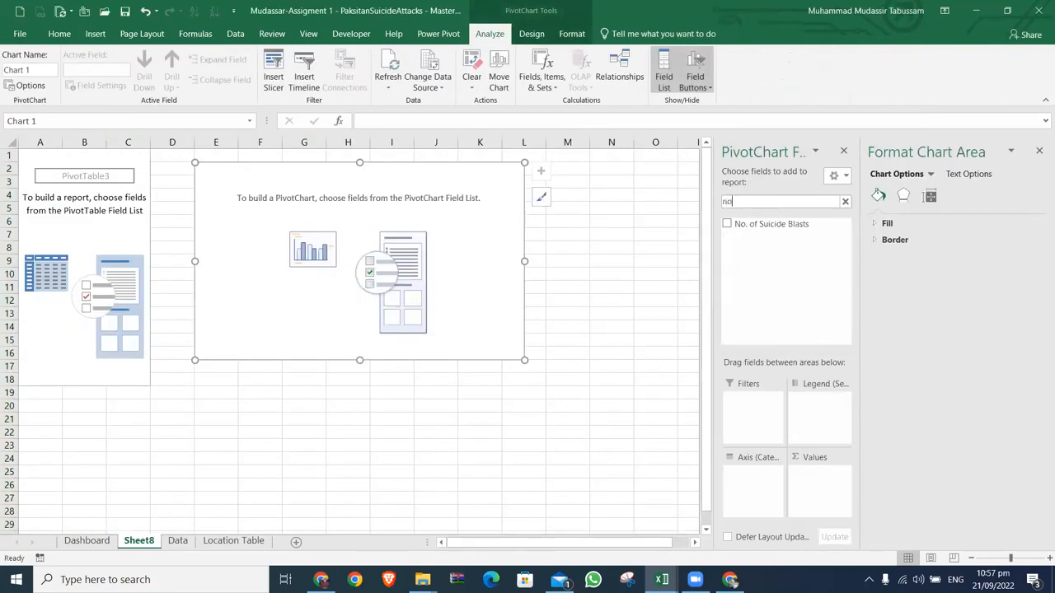
click(727, 224)
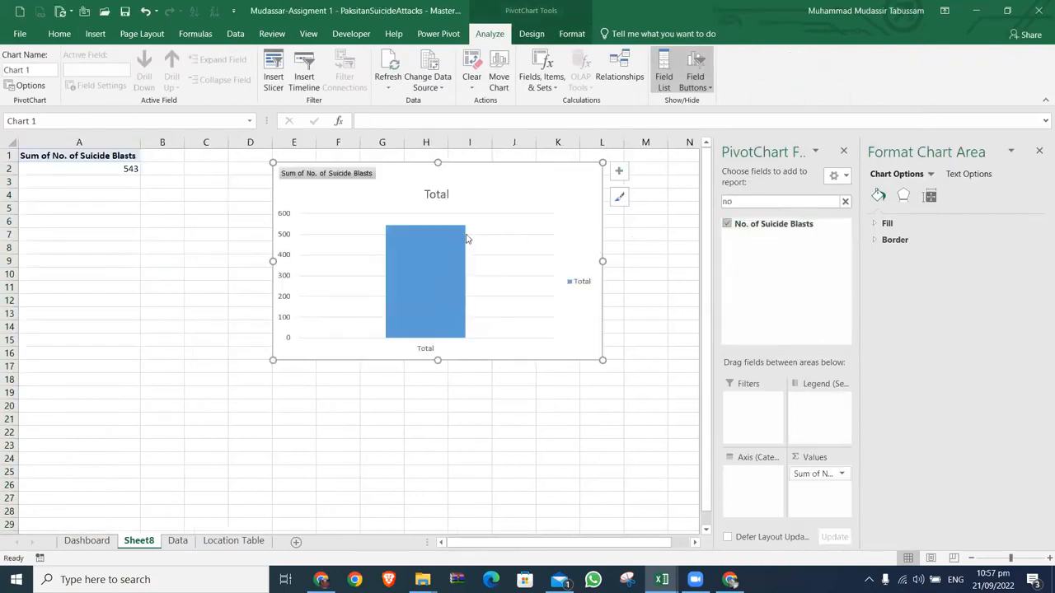
Step: Show data labels on the new PivotChart and move it to start at about B4
click(618, 170)
click(648, 228)
drag(559, 176, 445, 204)
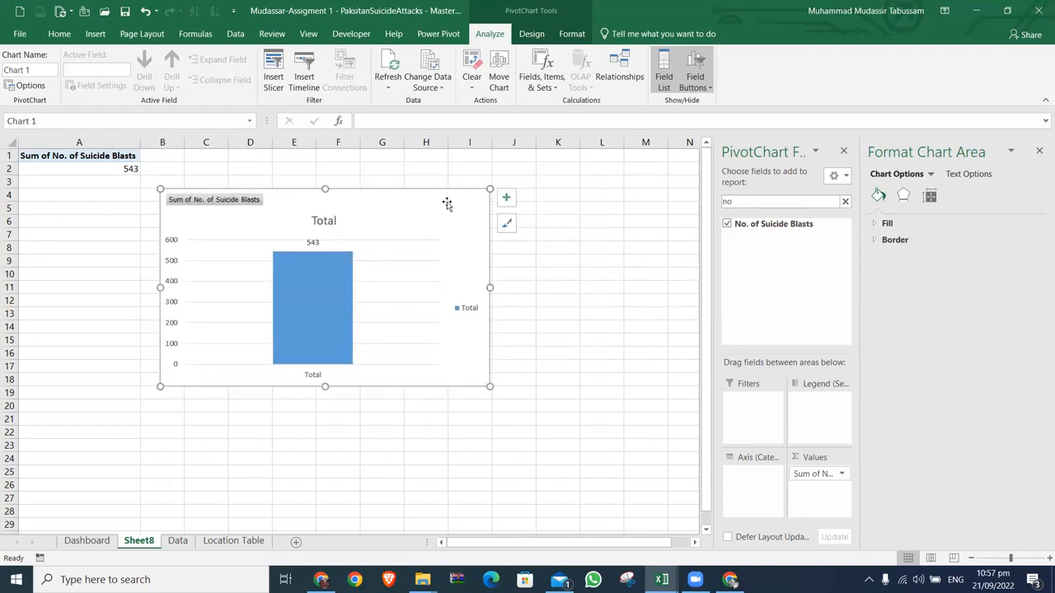
Step: Search the PivotChart's fields for prov and add Province to its axis
click(844, 202)
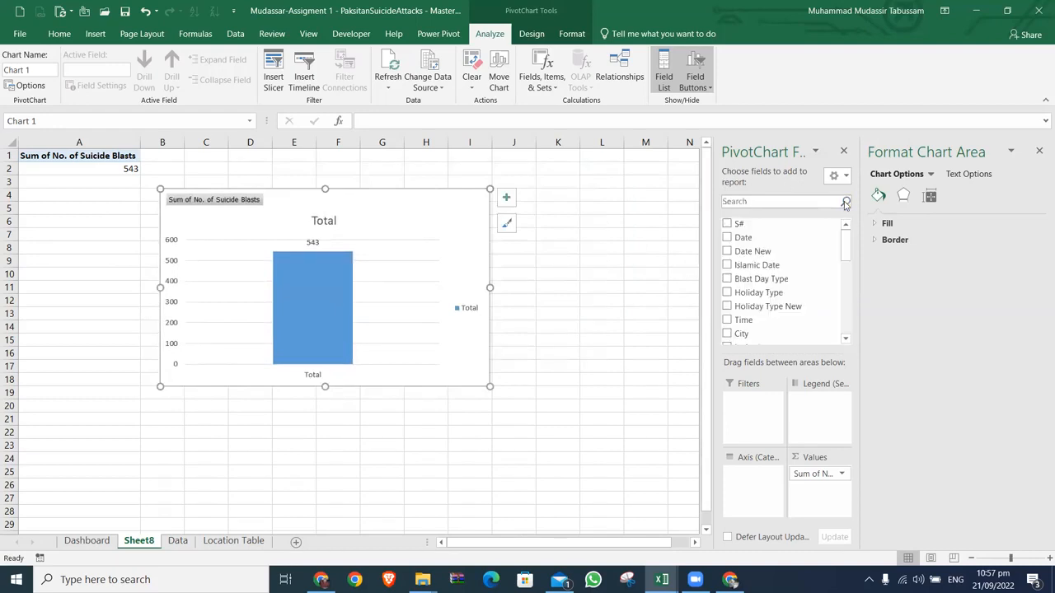
click(818, 201)
text(prov)
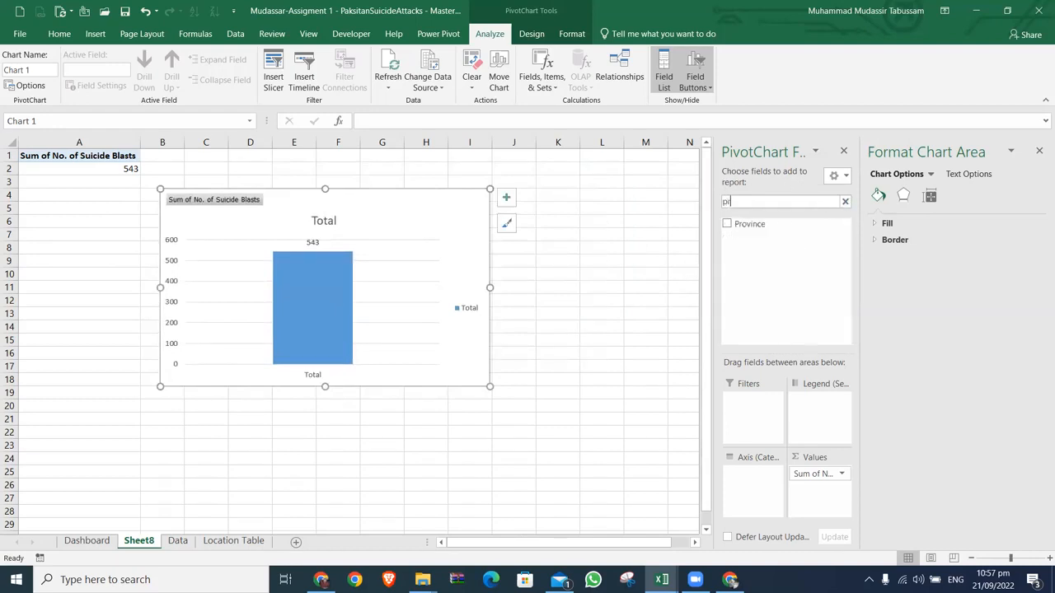
click(727, 225)
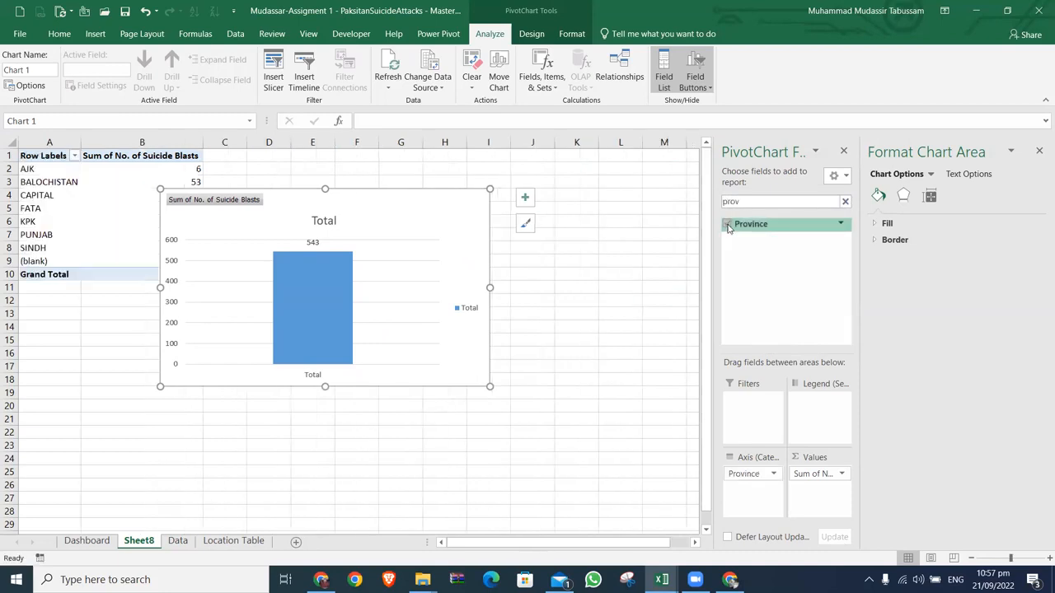
Step: Sort the provinces in the PivotTable by number of suicide blasts from largest to smallest
right_click(199, 170)
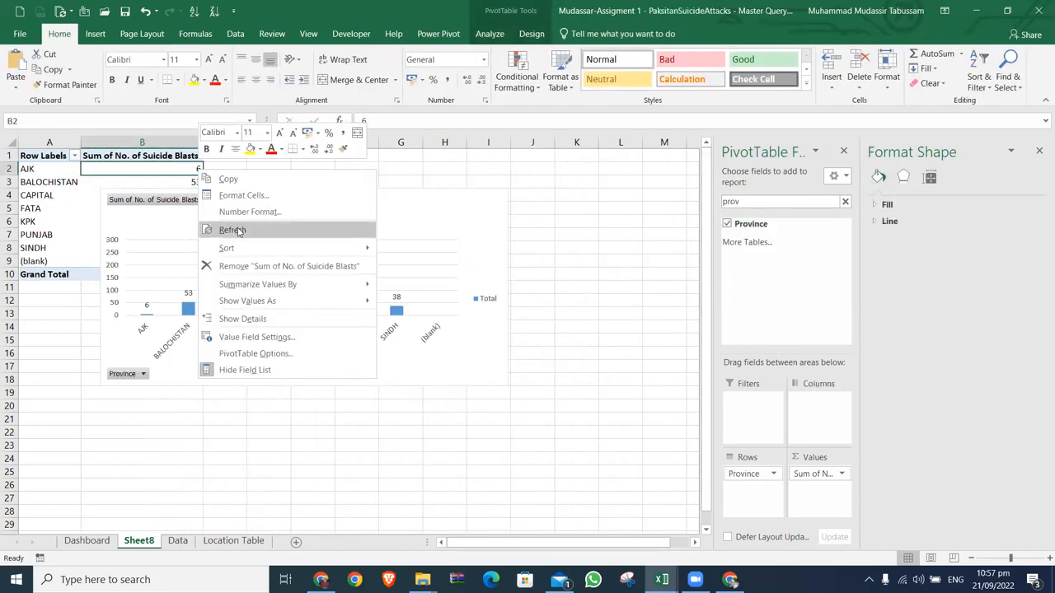
mouse_move(243, 248)
click(428, 261)
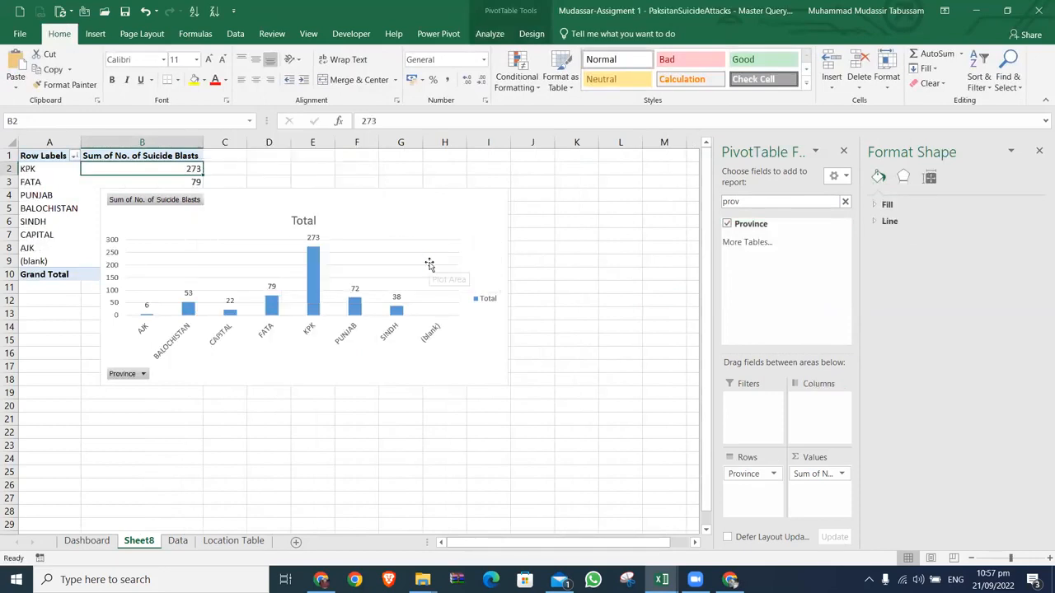
mouse_move(140, 264)
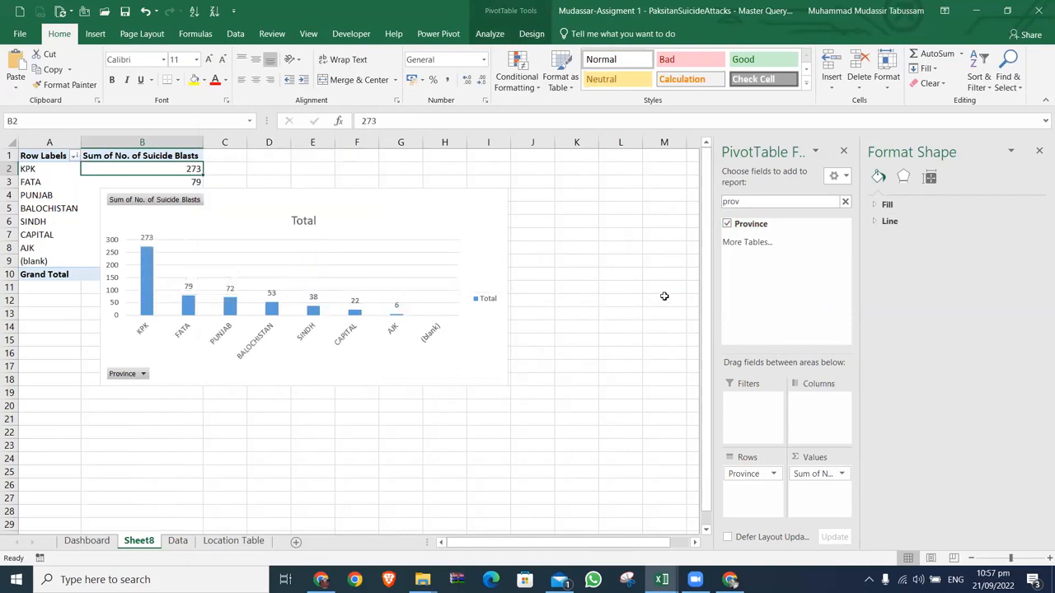
Step: Search the PivotTable's fields for city and add City to the rows beneath Province
click(807, 201)
key(BackSpace)
key(BackSpace)
key(BackSpace)
key(BackSpace)
text(city)
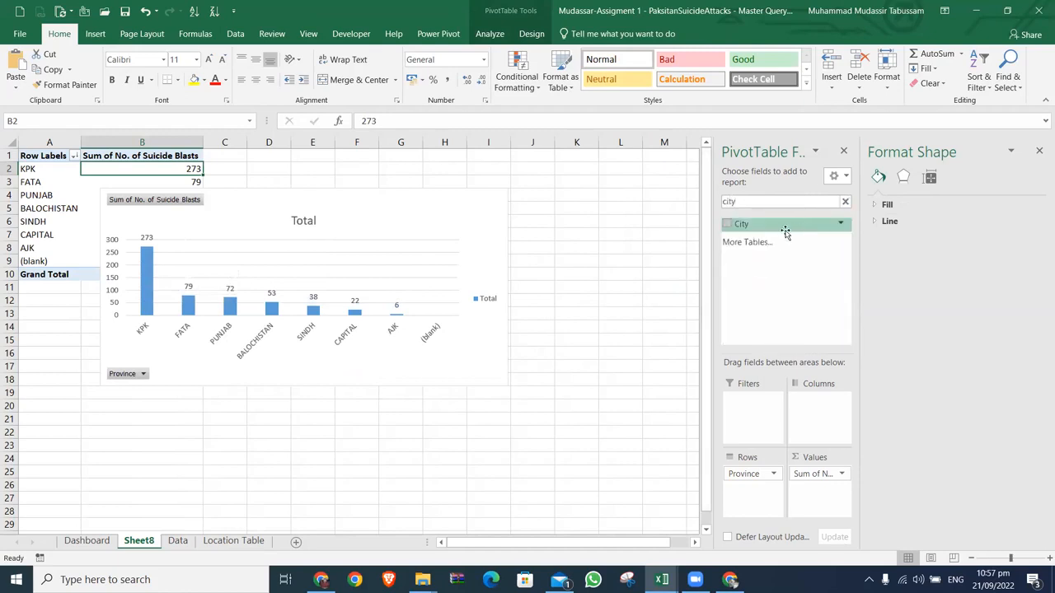
click(726, 224)
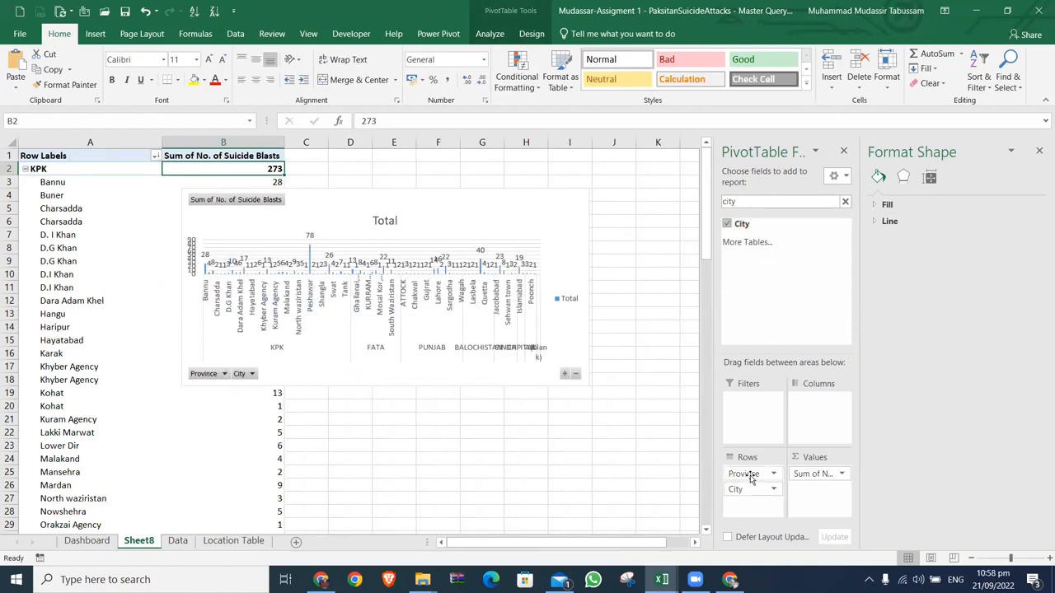
Step: Remove Province from the PivotTable's rows and move the chart beside the table, starting at about C3
drag(750, 476, 600, 438)
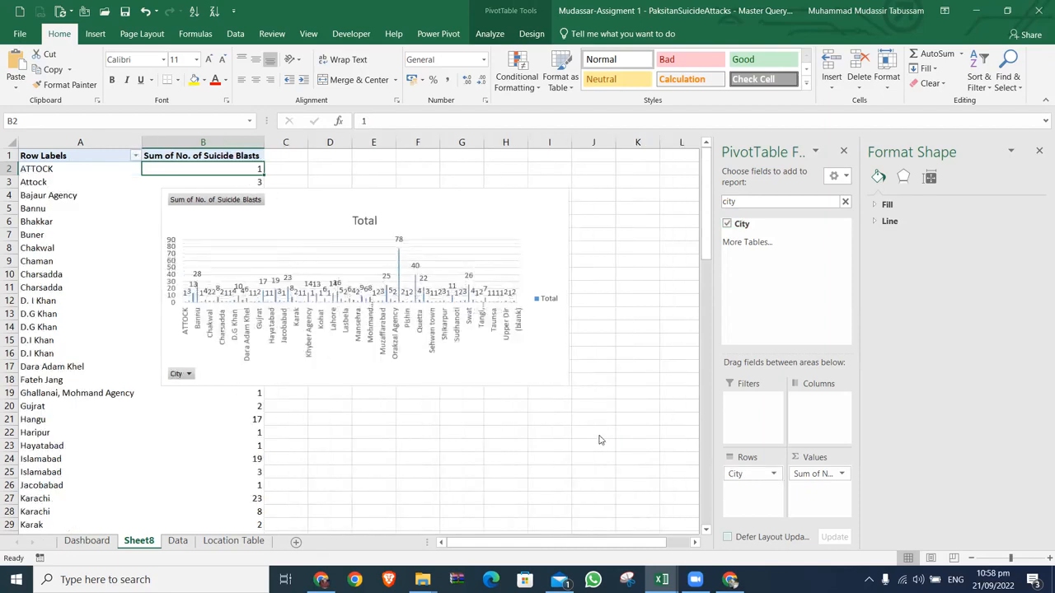
drag(485, 207, 582, 206)
click(427, 188)
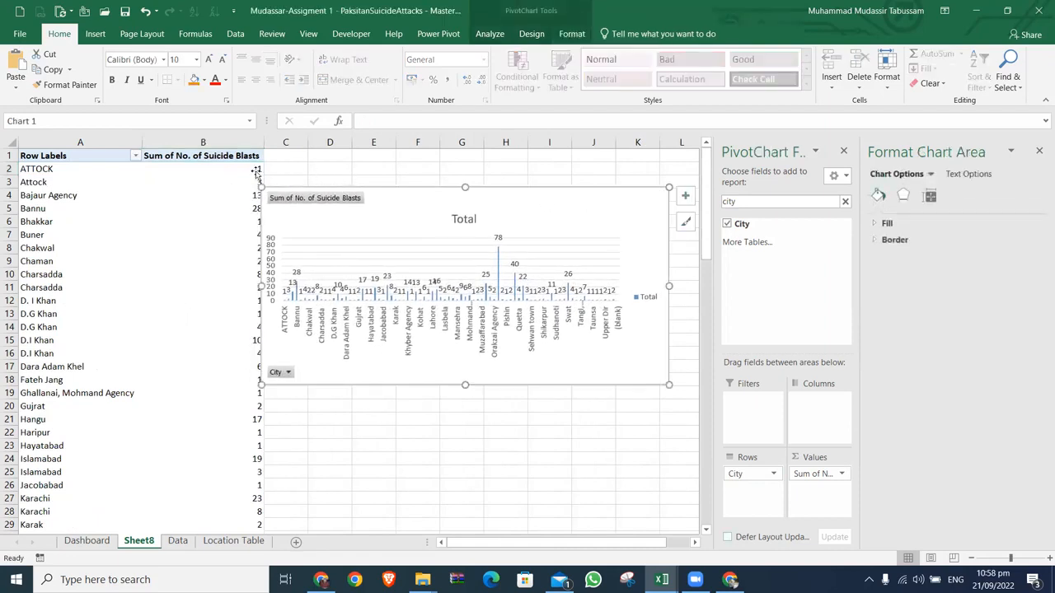
right_click(253, 169)
mouse_move(309, 246)
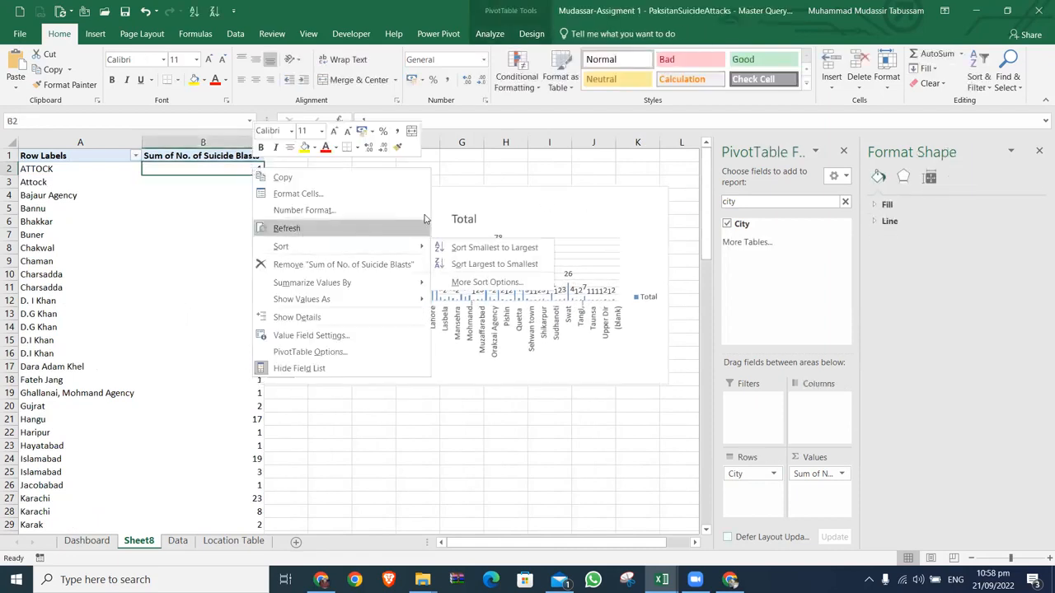
click(486, 282)
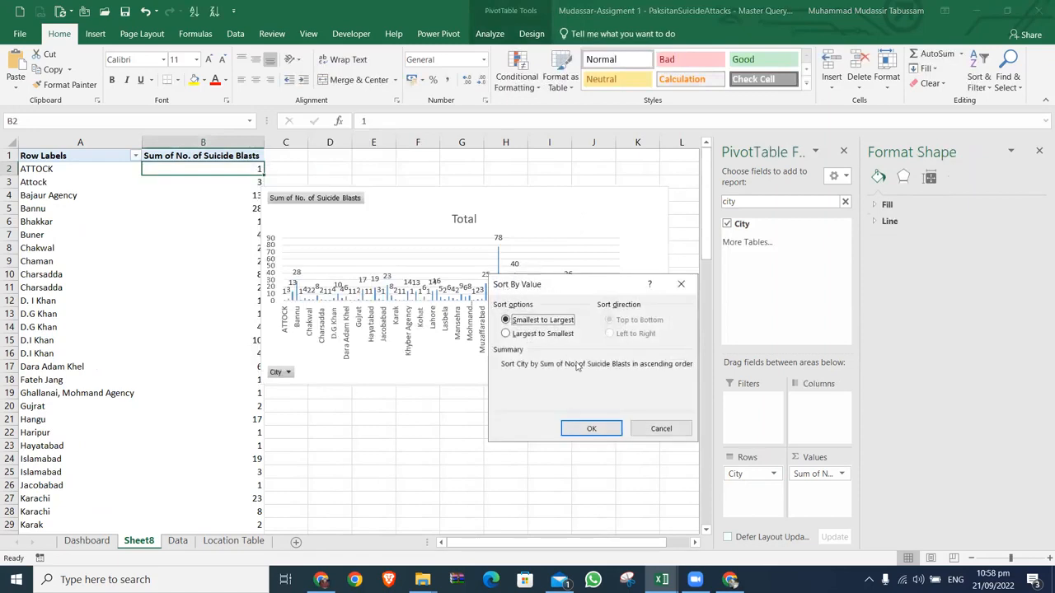
click(637, 430)
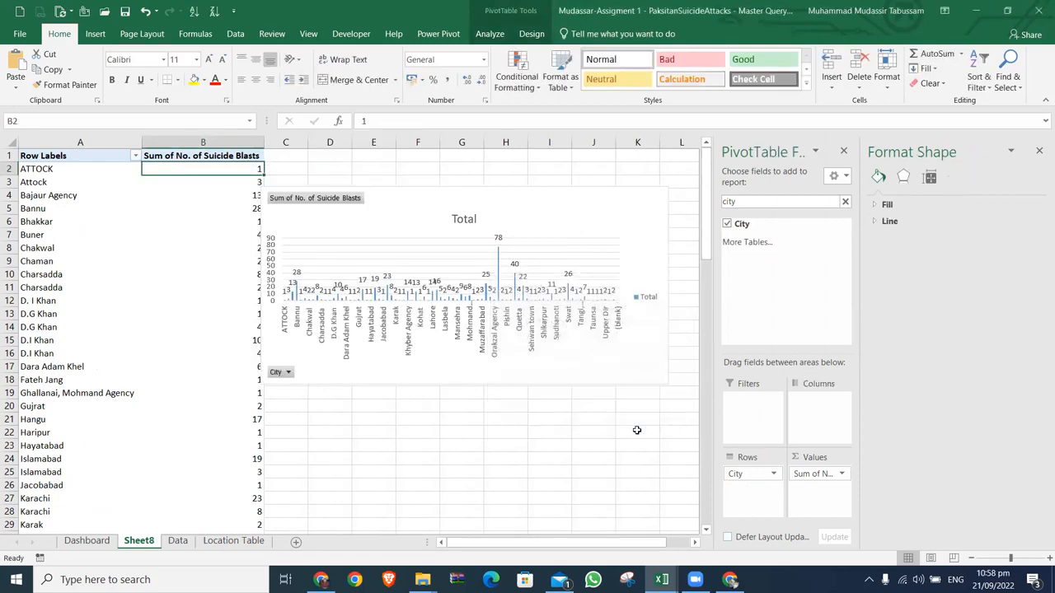
Step: Sort the cities in the PivotTable by number of suicide blasts from largest to smallest
right_click(251, 171)
mouse_move(329, 248)
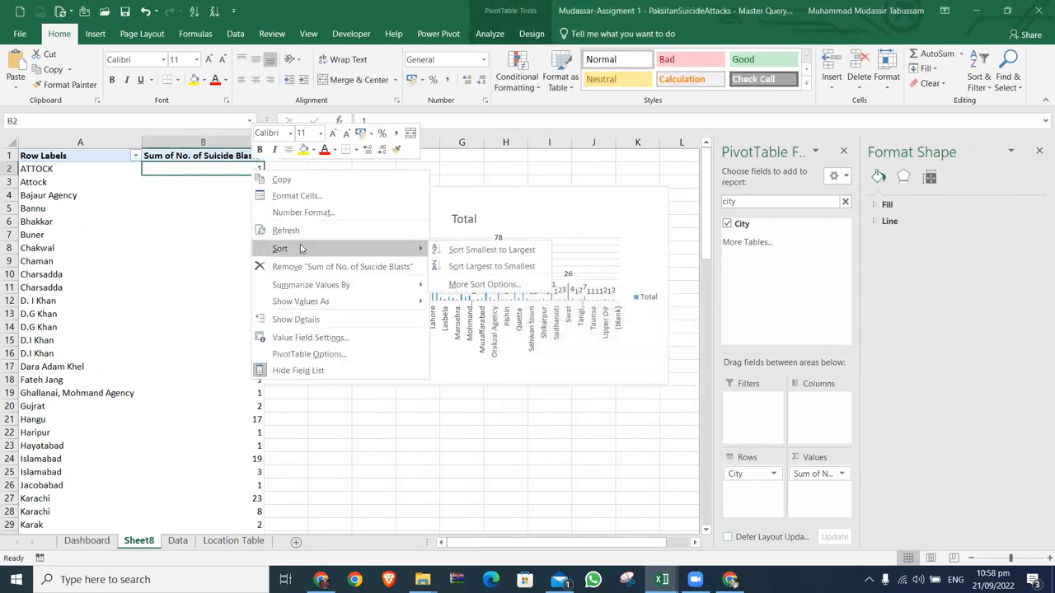
click(456, 265)
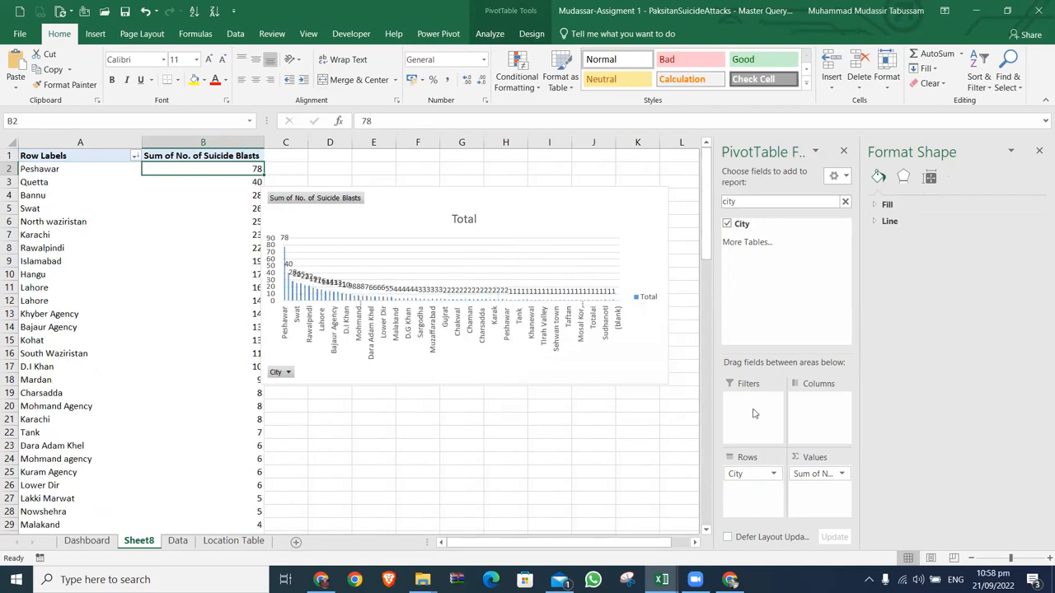
Step: Search the PivotTable's fields for pr and add Province as a report filter
click(845, 202)
click(804, 205)
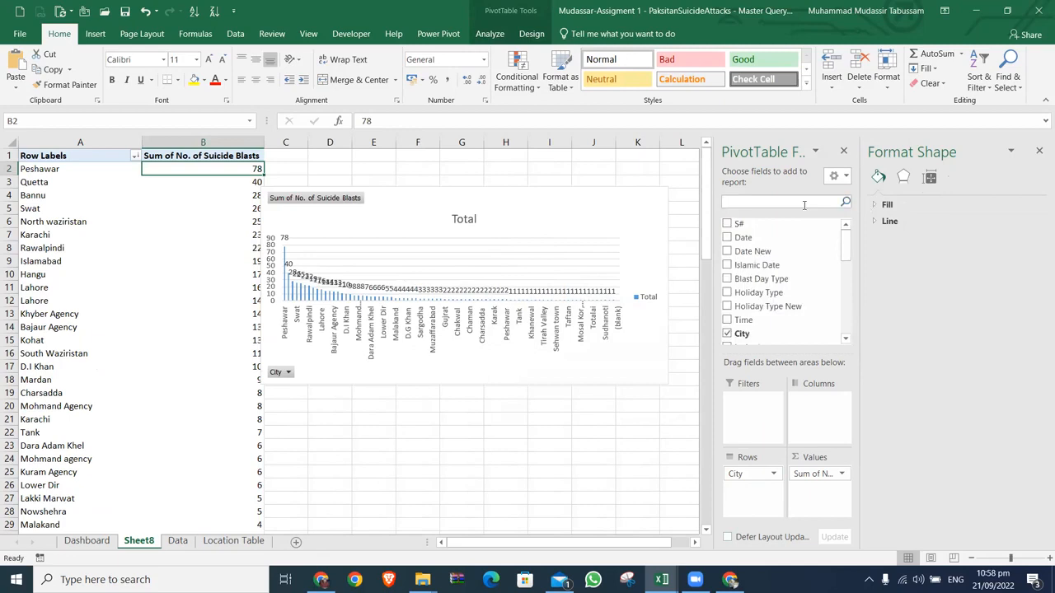
text(kpk)
key(BackSpace)
key(BackSpace)
key(BackSpace)
text(pr)
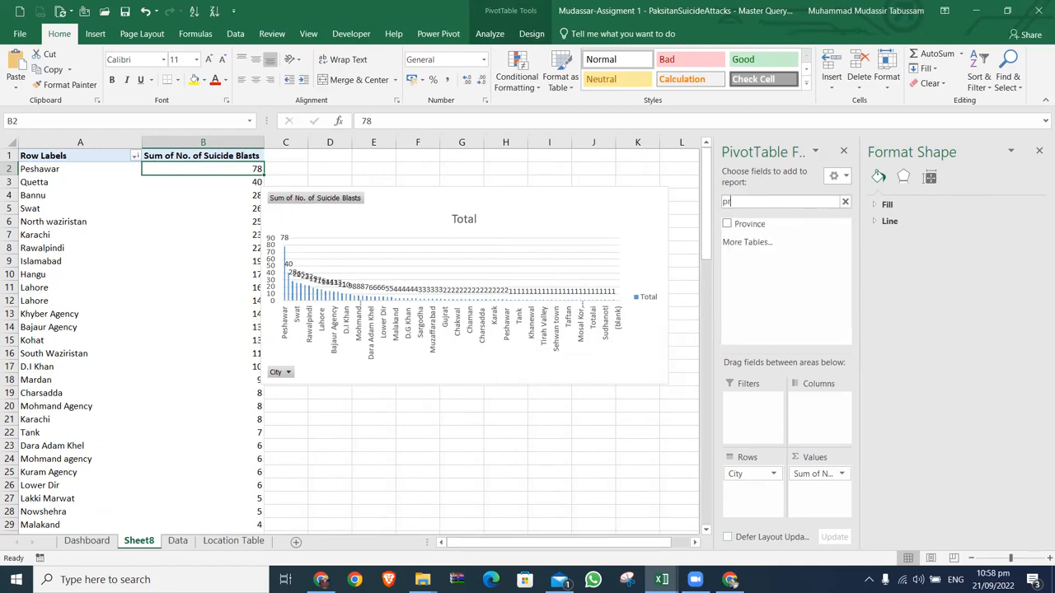
drag(783, 227, 749, 403)
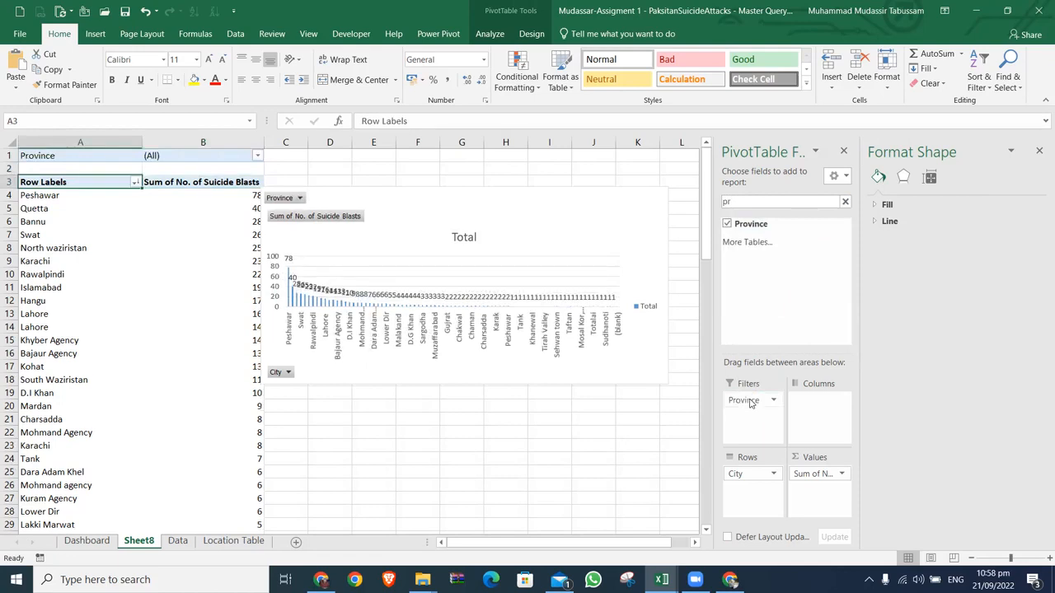
Step: Filter the PivotTable to the KPK province, and take Province back out of the report filters
click(257, 156)
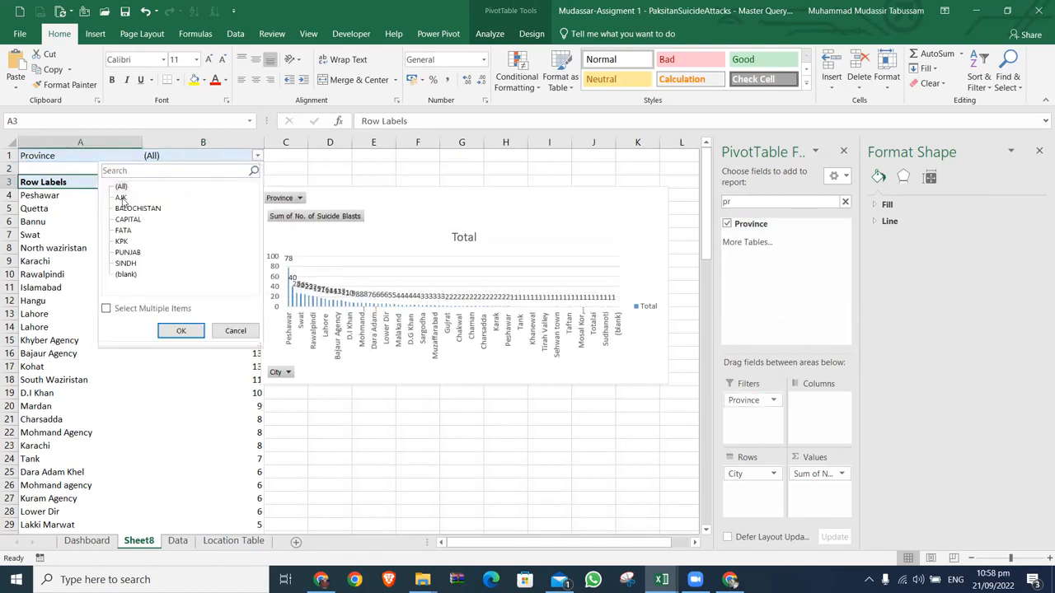
click(124, 242)
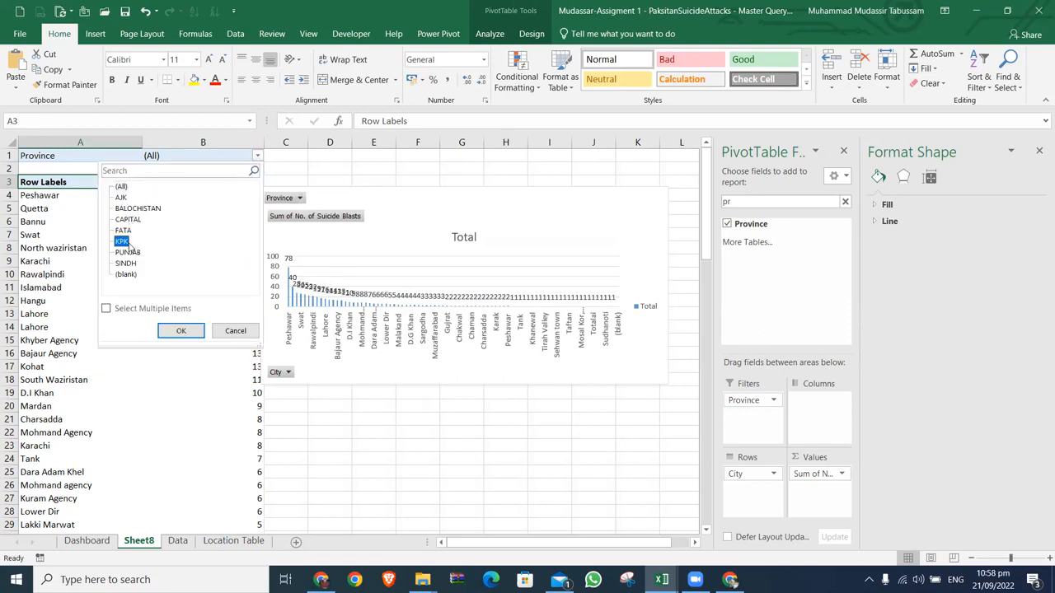
click(182, 331)
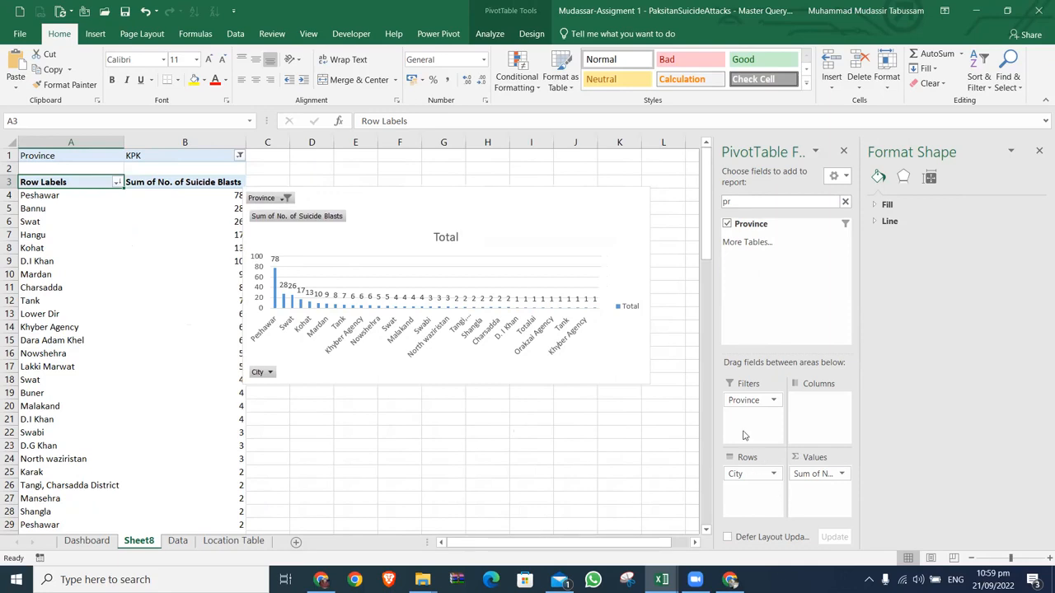
drag(745, 401, 642, 420)
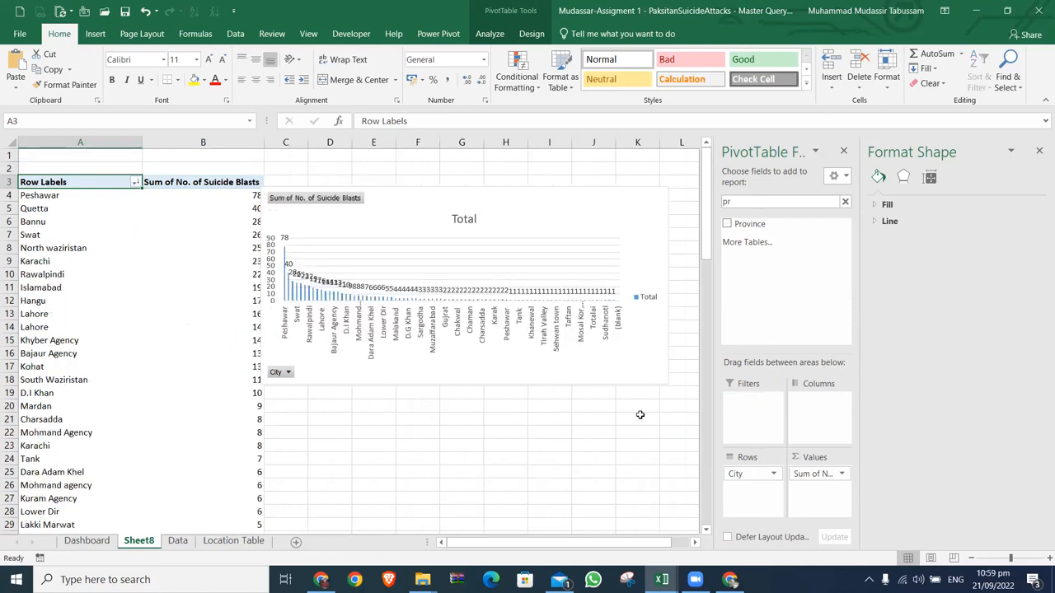
Step: Limit City to the top 10 items by Sum of No. of Suicide Blasts and move the chart clear of the table
click(135, 182)
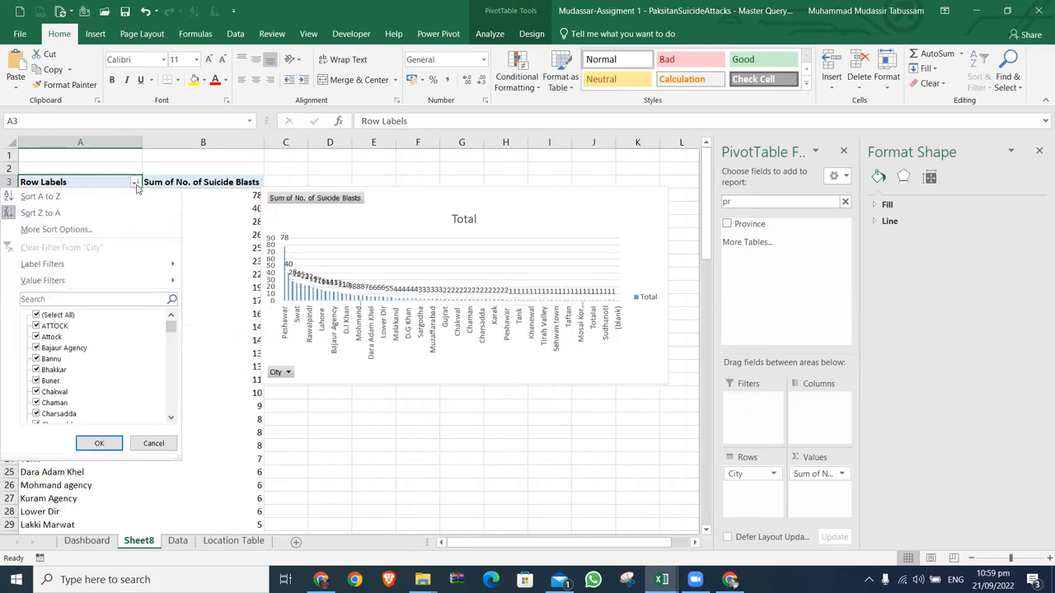
mouse_move(106, 281)
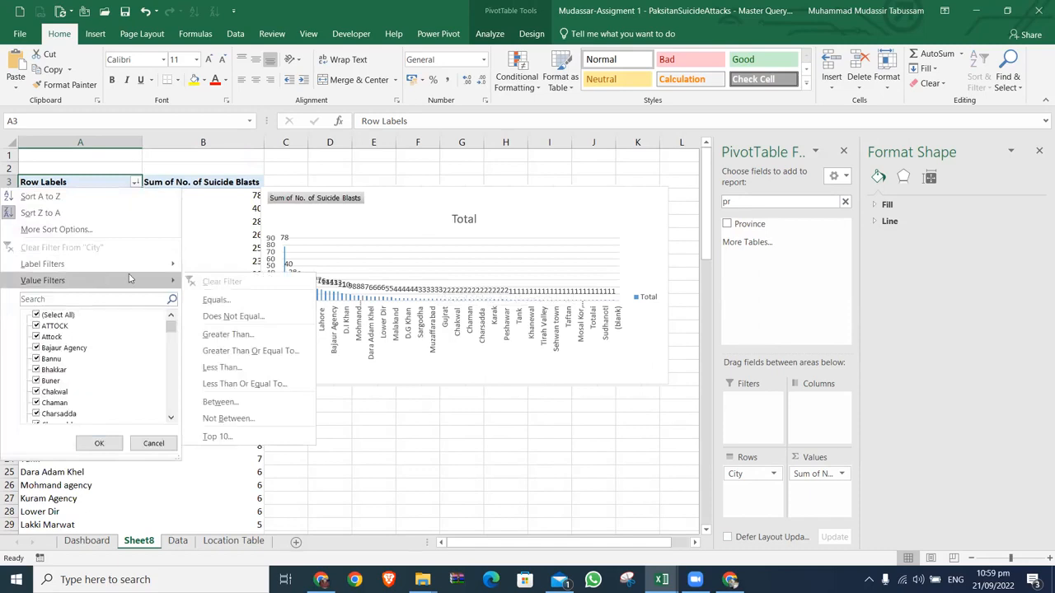
click(252, 437)
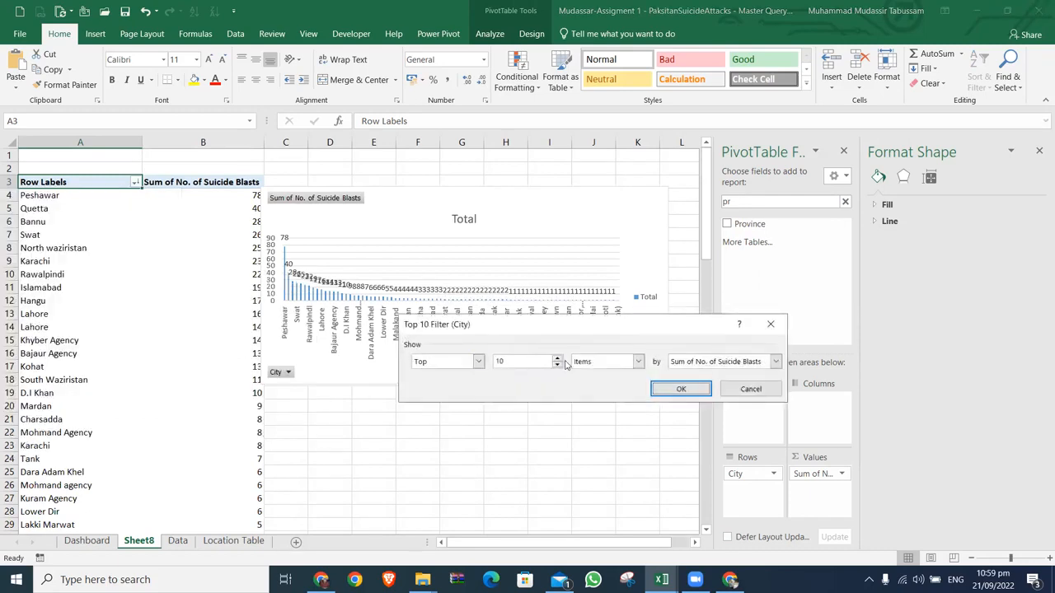
click(502, 363)
click(638, 361)
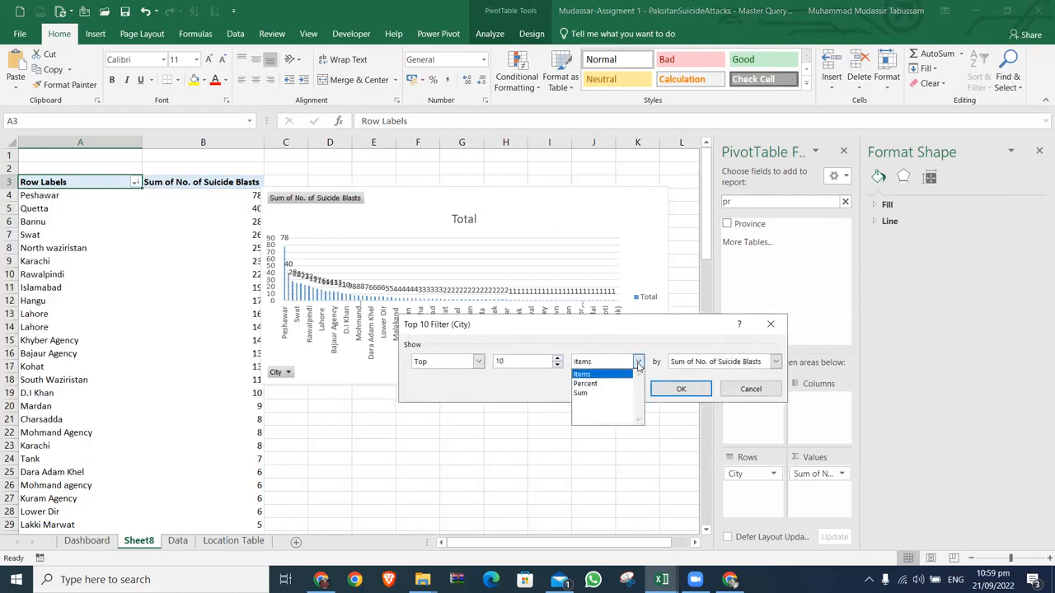
click(638, 363)
click(479, 363)
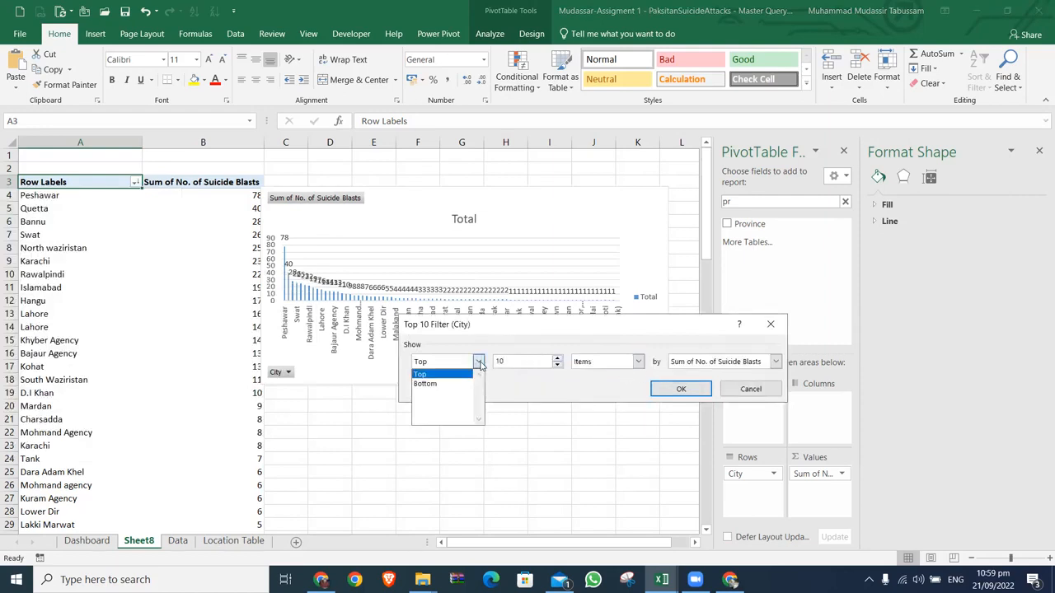
click(544, 391)
click(660, 393)
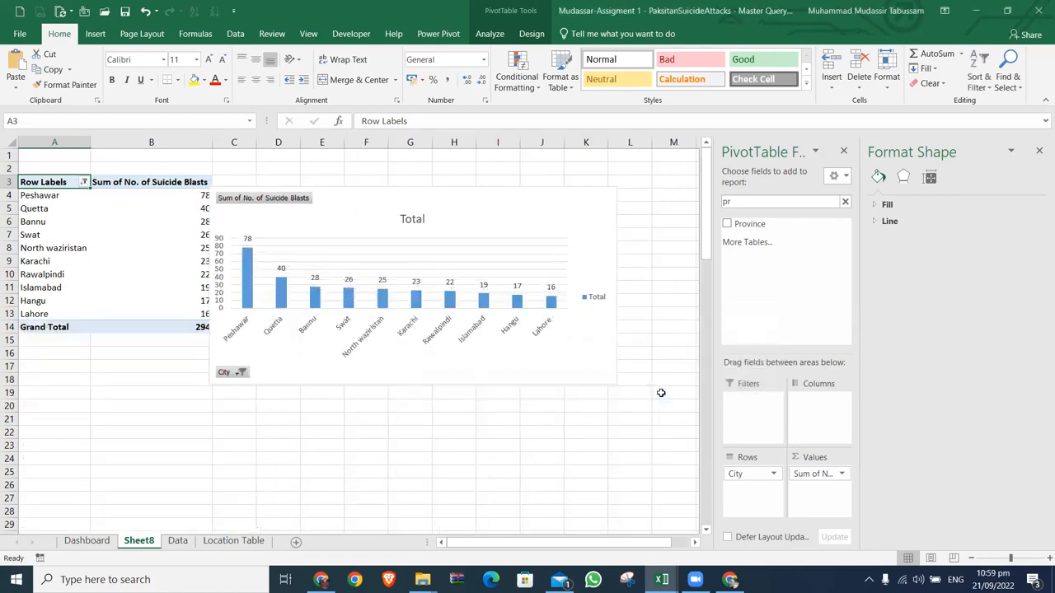
drag(511, 218, 532, 196)
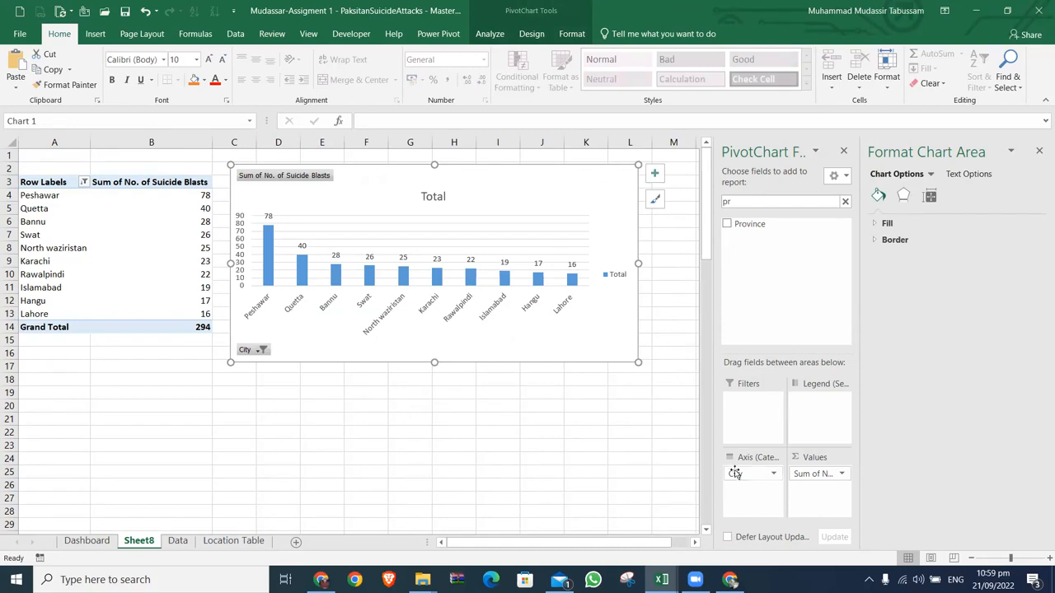
Step: Make City a report filter instead of the chart axis and filter it to both Peshawar entries
drag(734, 473, 748, 424)
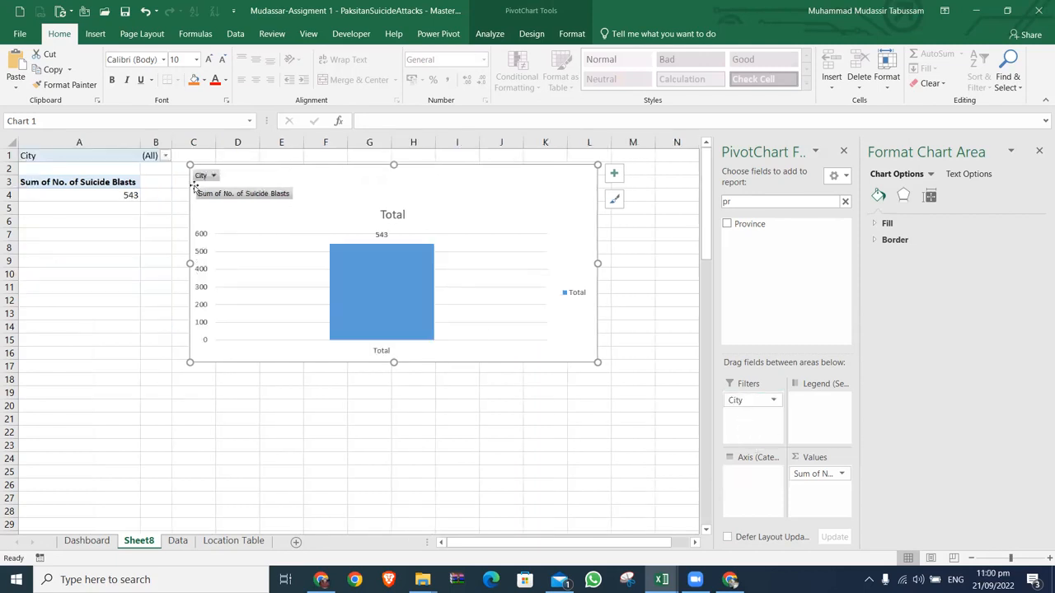
click(165, 155)
click(109, 171)
text(p)
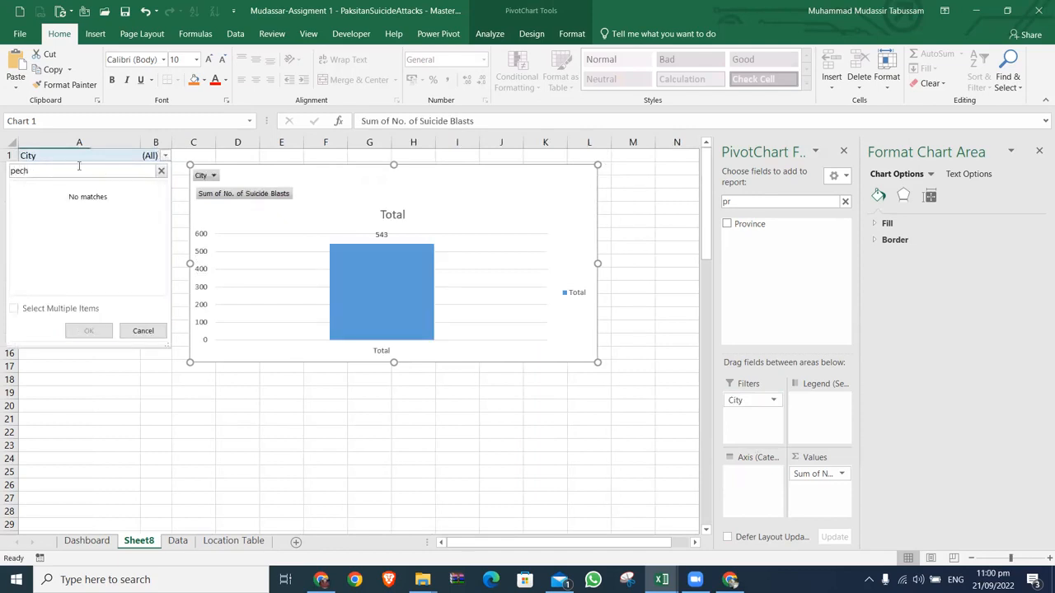
text(esh)
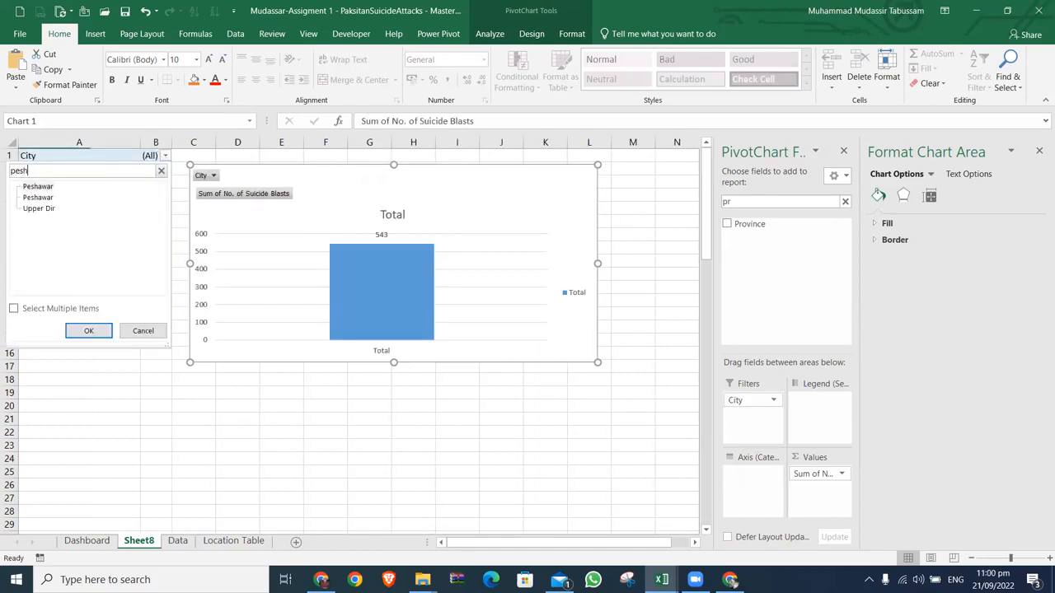
click(39, 192)
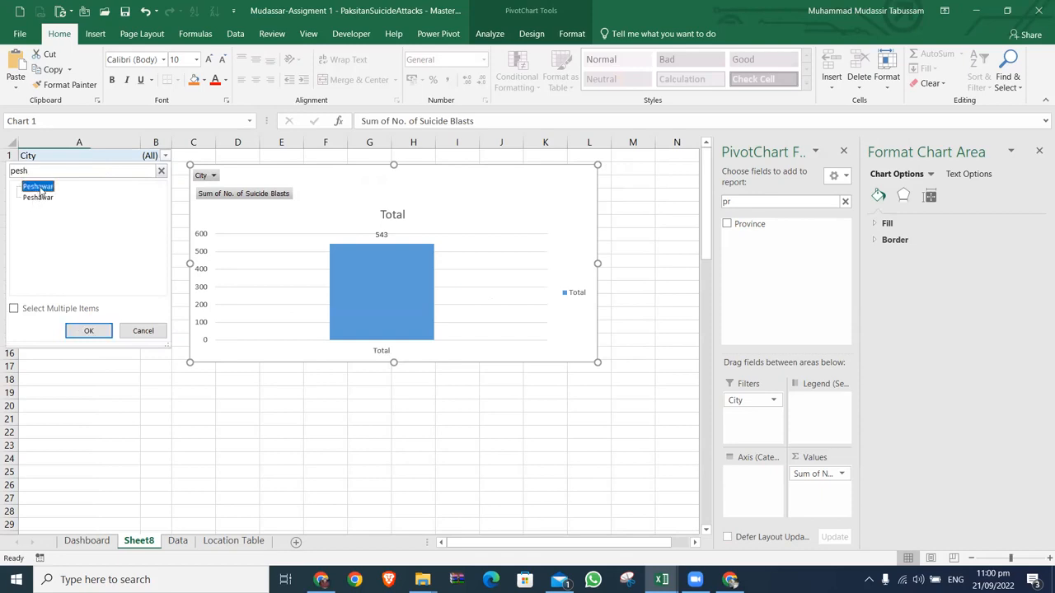
click(33, 309)
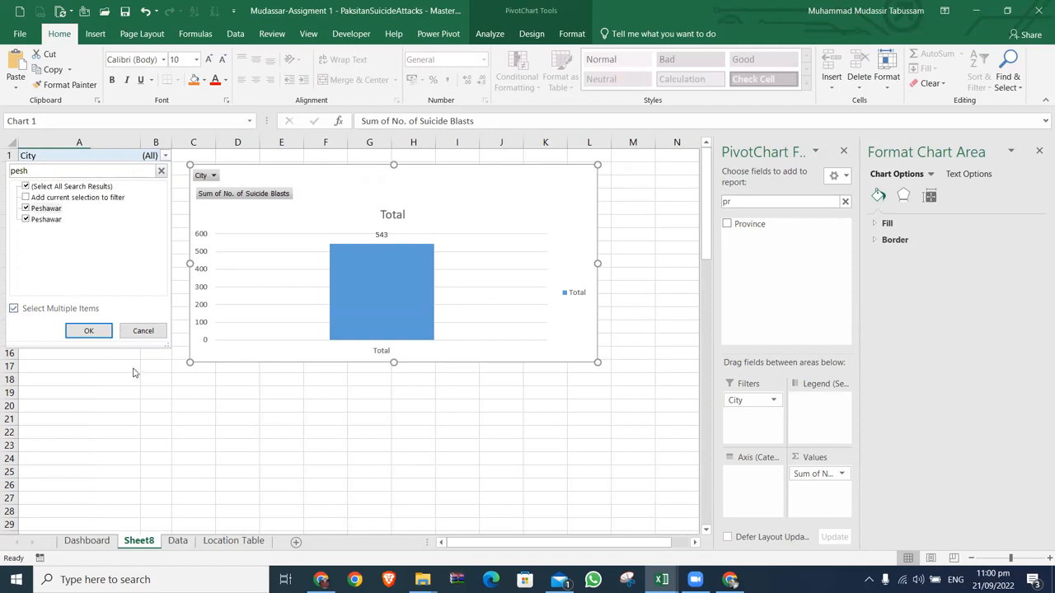
click(108, 333)
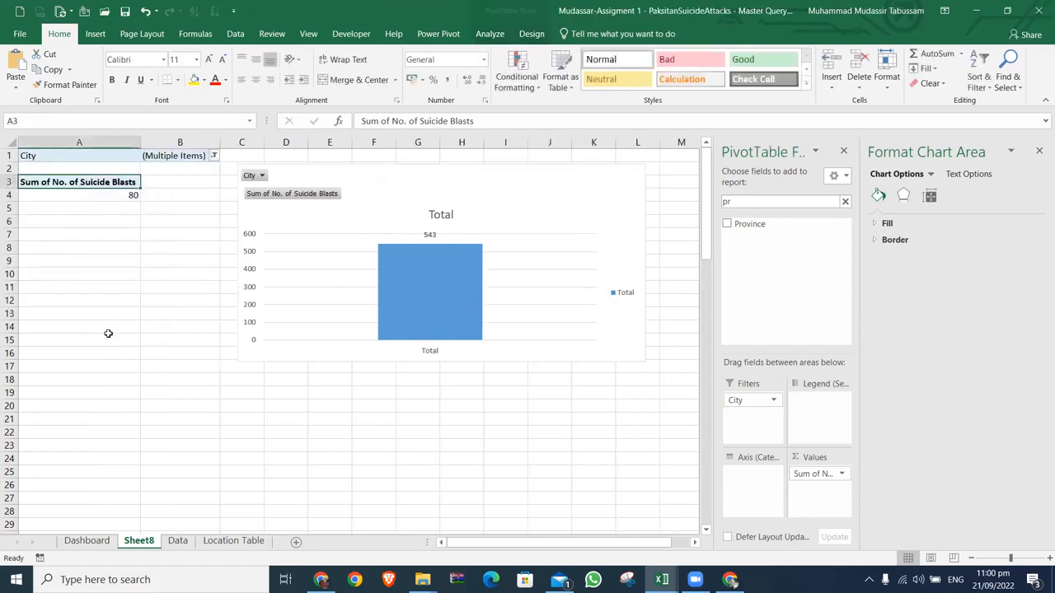
Step: Add Date New to the PivotChart's axis and move the chart beside the table, starting at about D3
drag(390, 181, 277, 216)
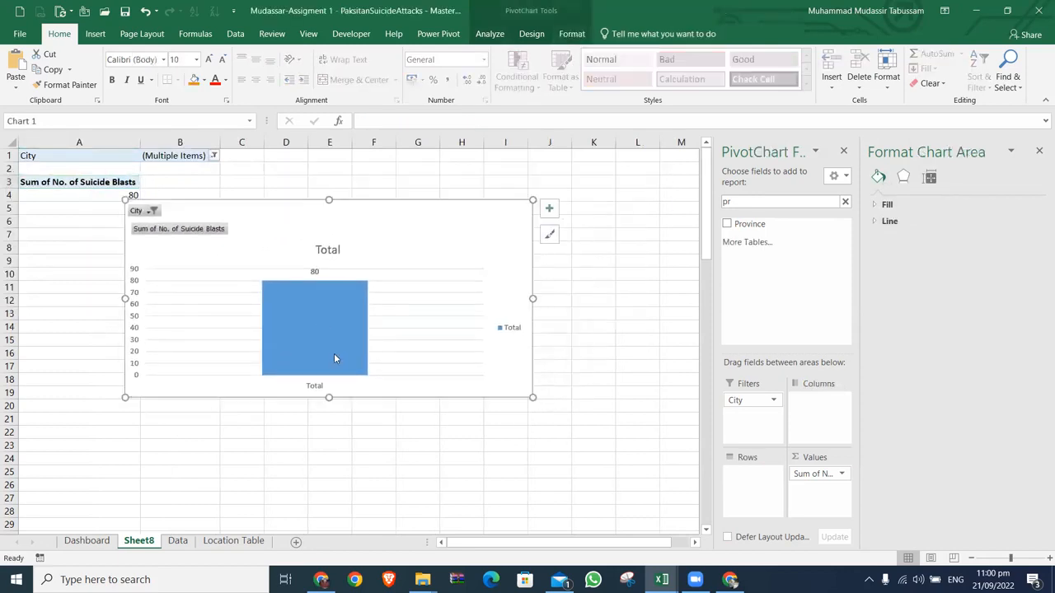
click(845, 203)
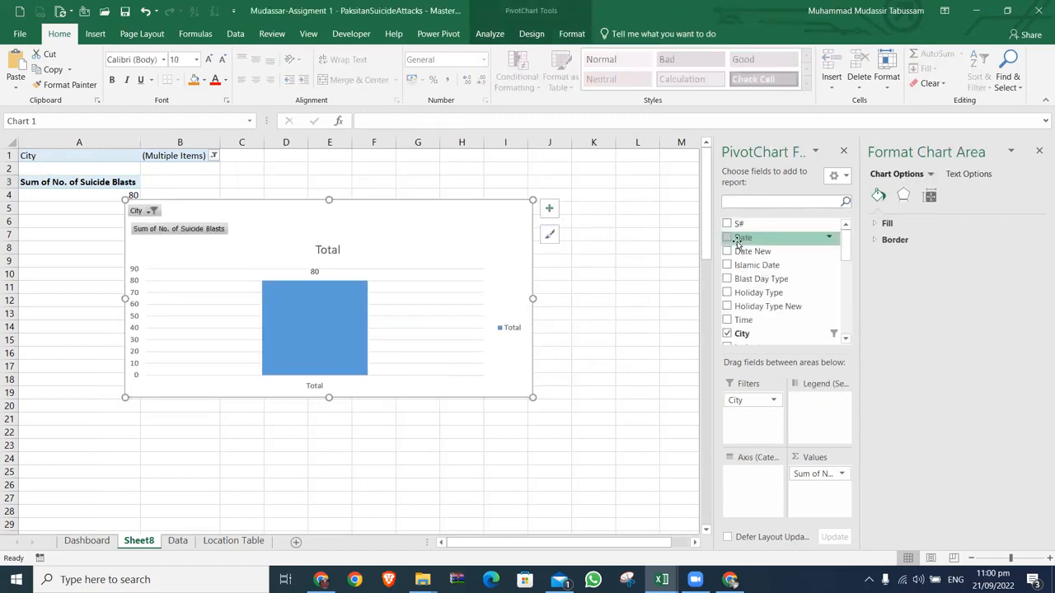
drag(736, 252, 742, 478)
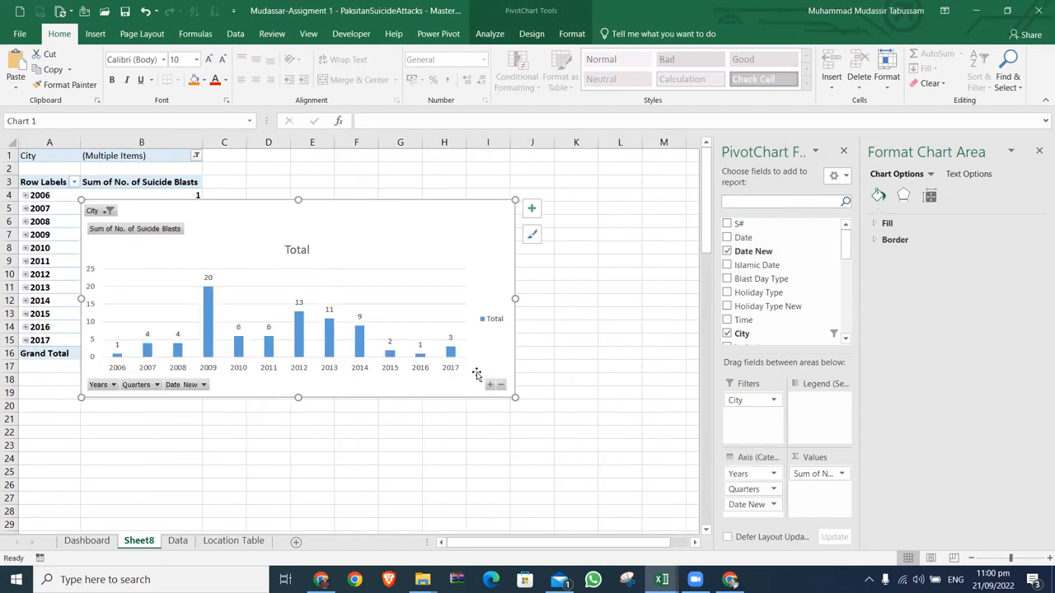
drag(420, 216, 469, 193)
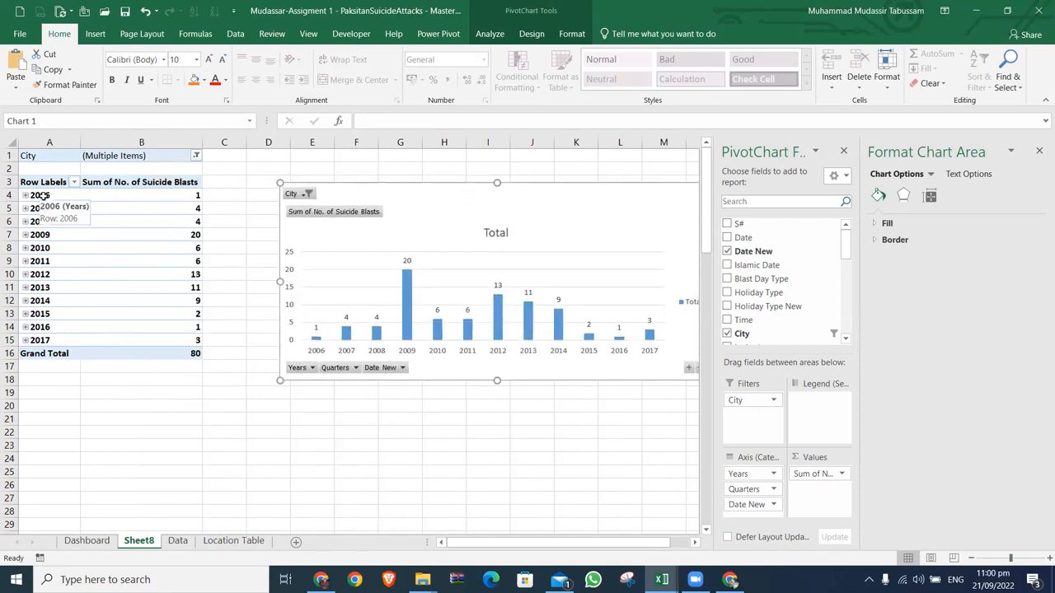
Step: Group the PivotTable's dates by Months and Years only, leaving out Quarters
right_click(42, 195)
click(92, 331)
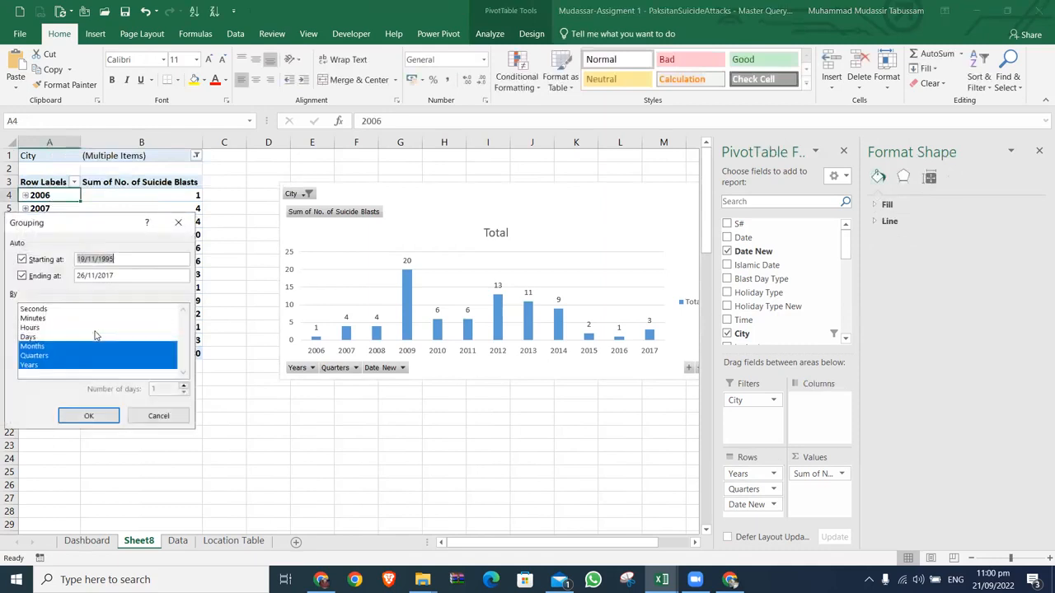
click(56, 355)
click(89, 415)
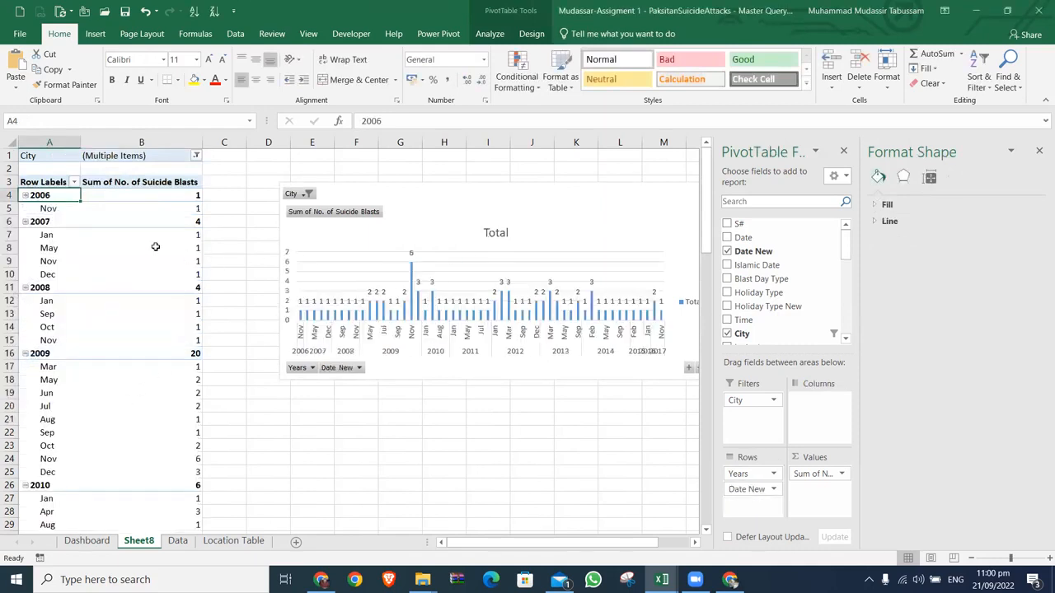
Step: Collapse the entire Years field so the PivotTable and chart show only yearly totals
right_click(65, 198)
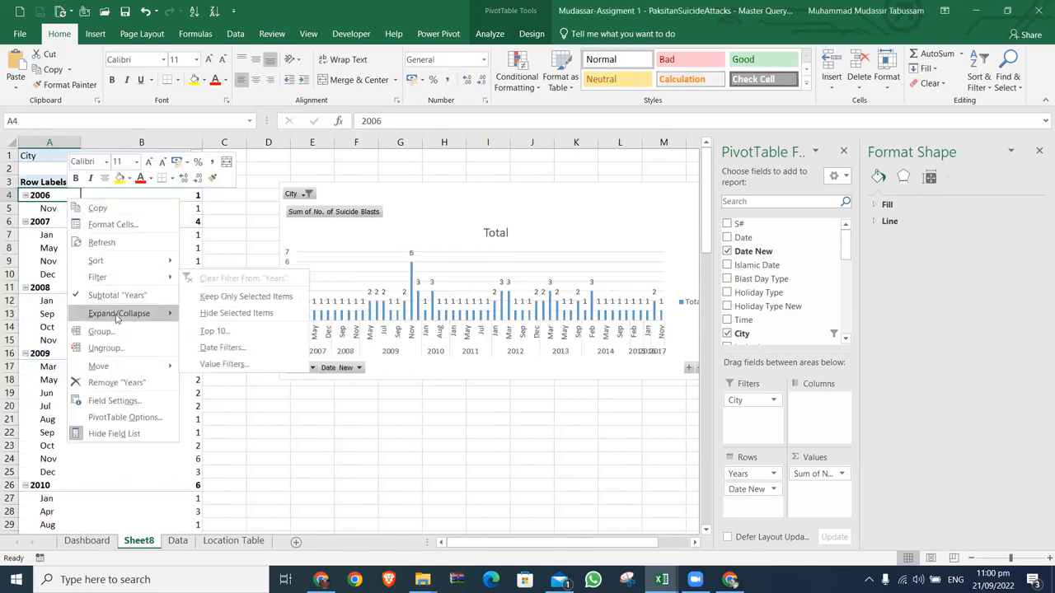
click(34, 200)
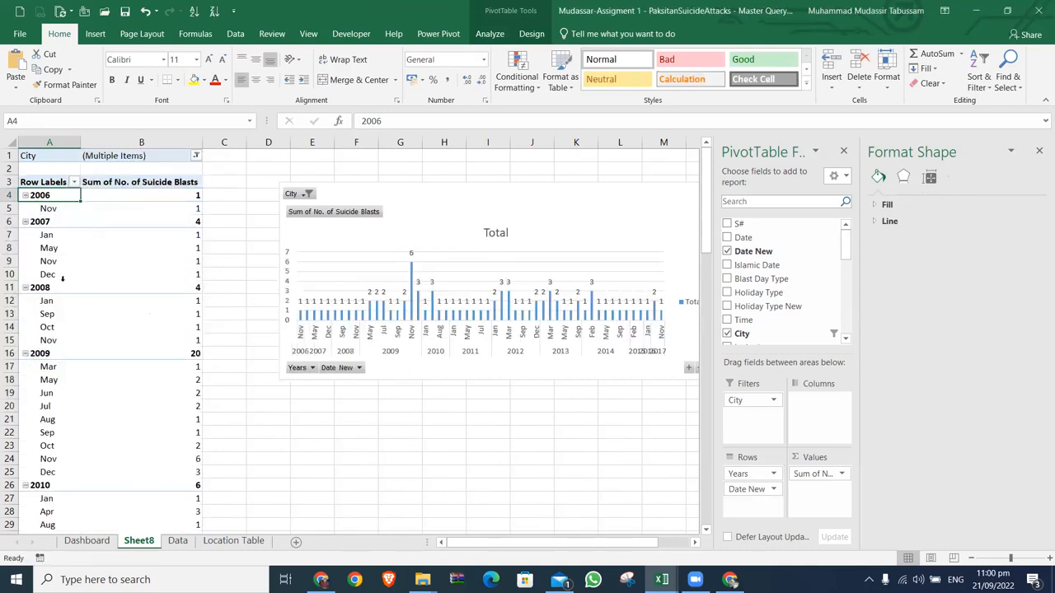
right_click(53, 199)
mouse_move(113, 363)
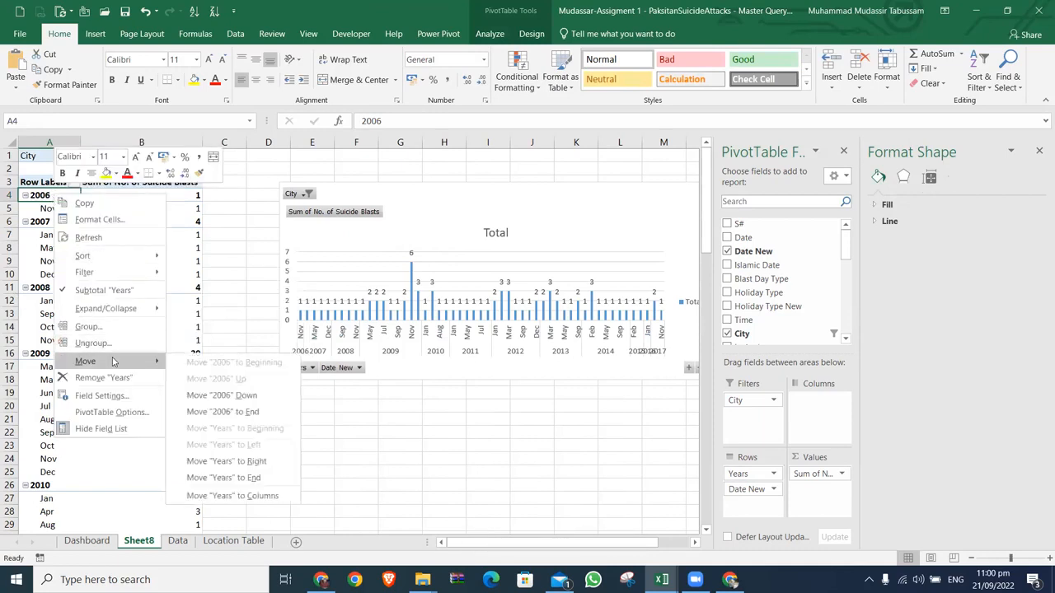
mouse_move(123, 310)
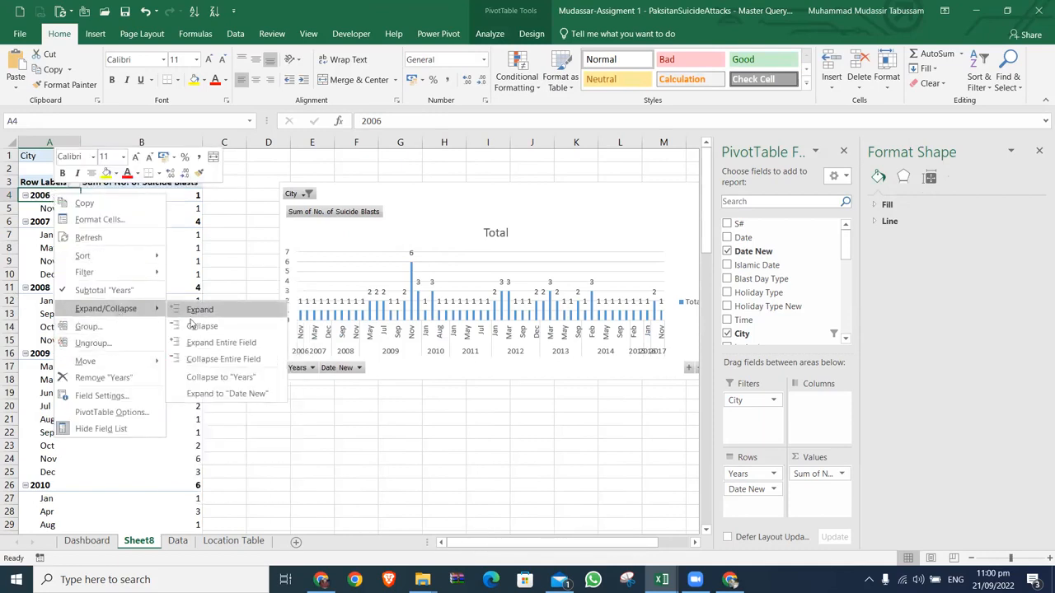
click(208, 360)
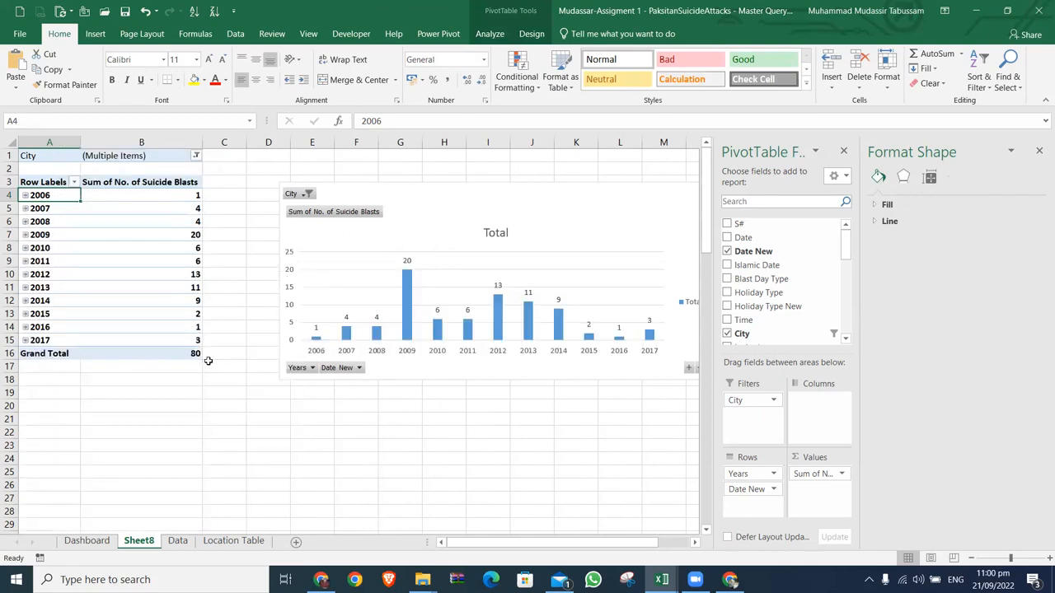
Step: Sort the years by Sum of No. of Suicide Blasts from largest to smallest and move the chart over to column B
right_click(199, 197)
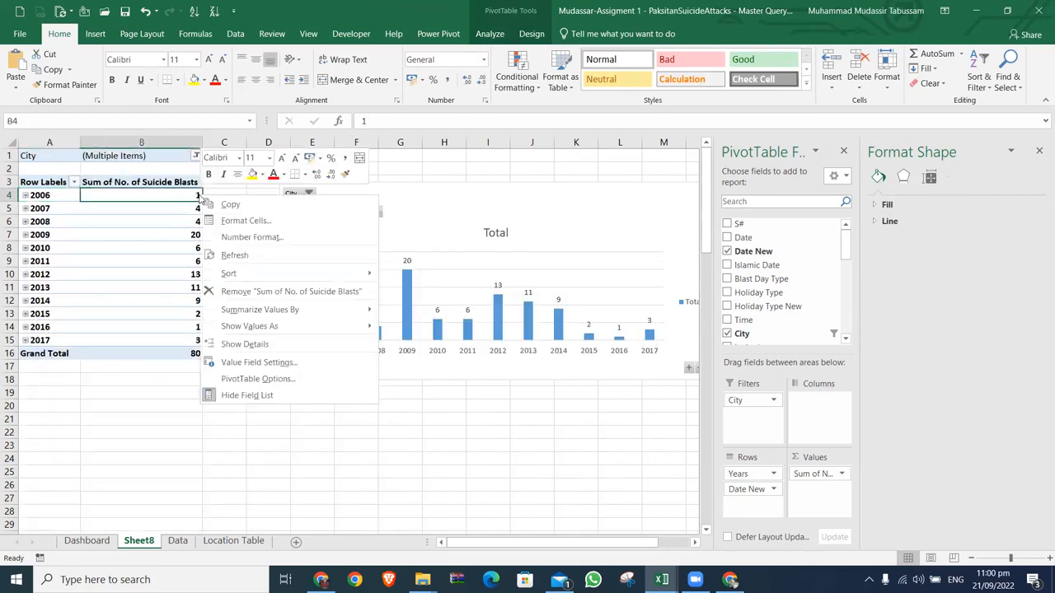
mouse_move(245, 273)
click(427, 291)
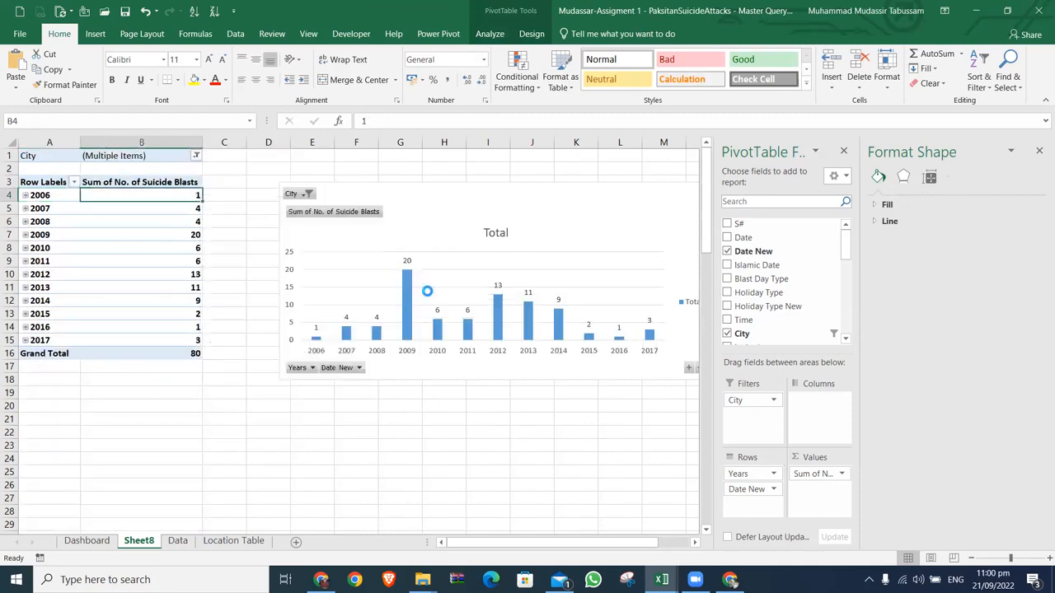
click(422, 192)
drag(422, 192, 213, 175)
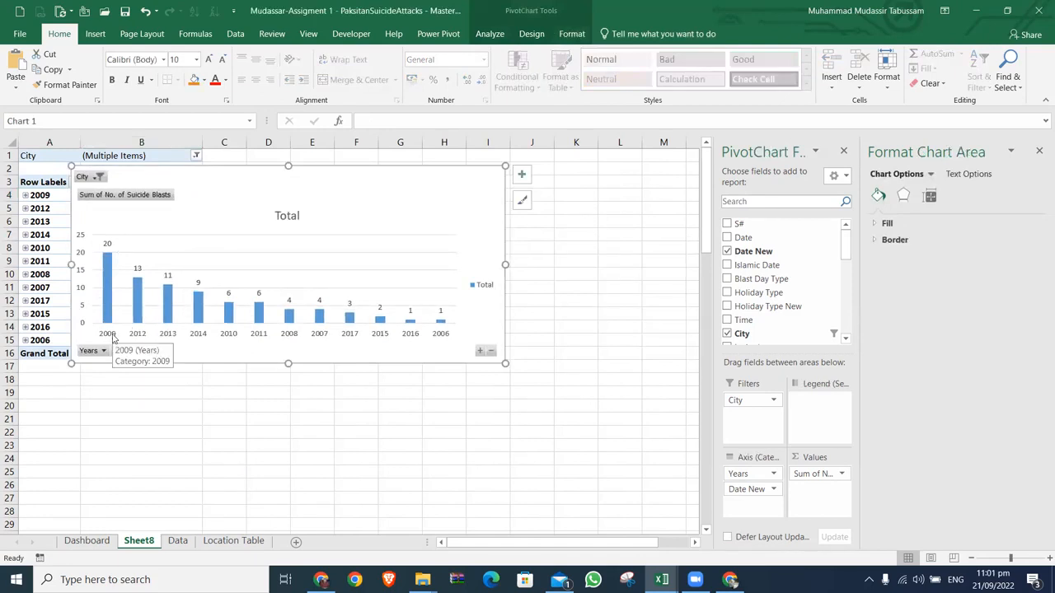
Step: Expand the PivotChart to months, widen it to about column M, and collapse it back to years
click(480, 351)
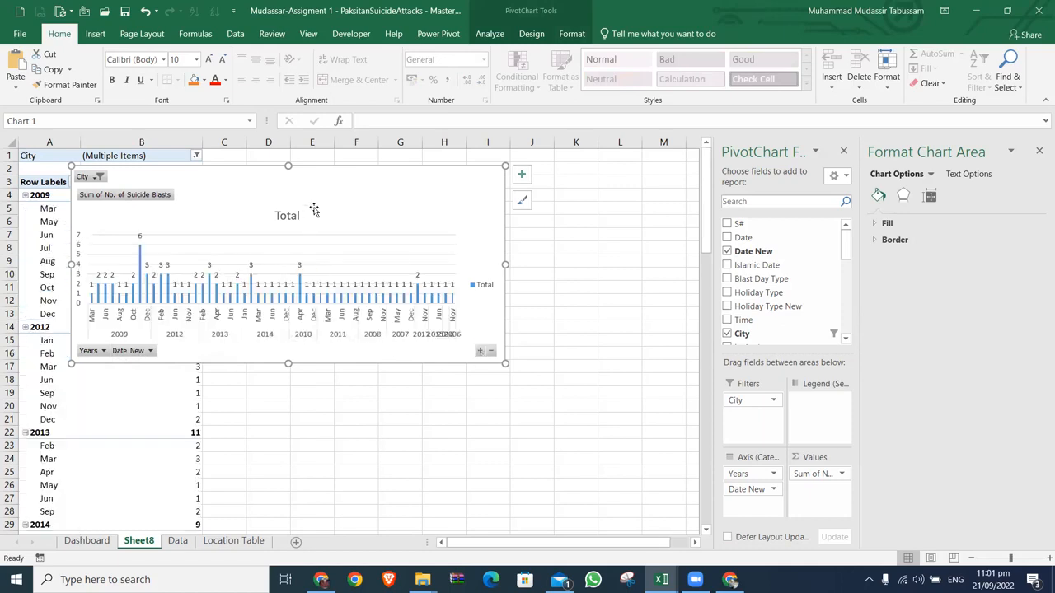
drag(313, 174, 334, 165)
drag(526, 255, 684, 238)
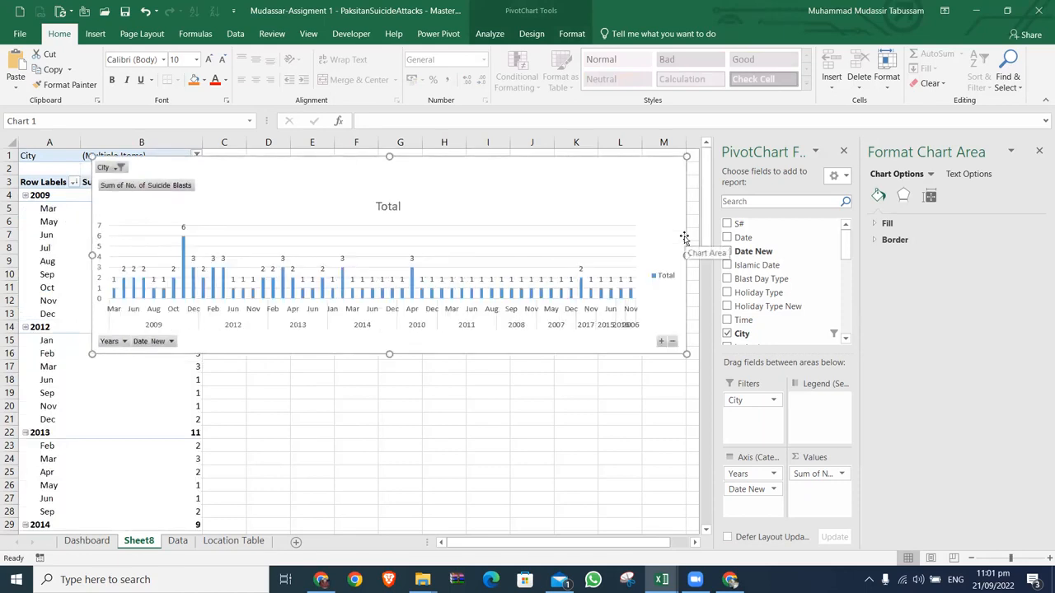
click(672, 341)
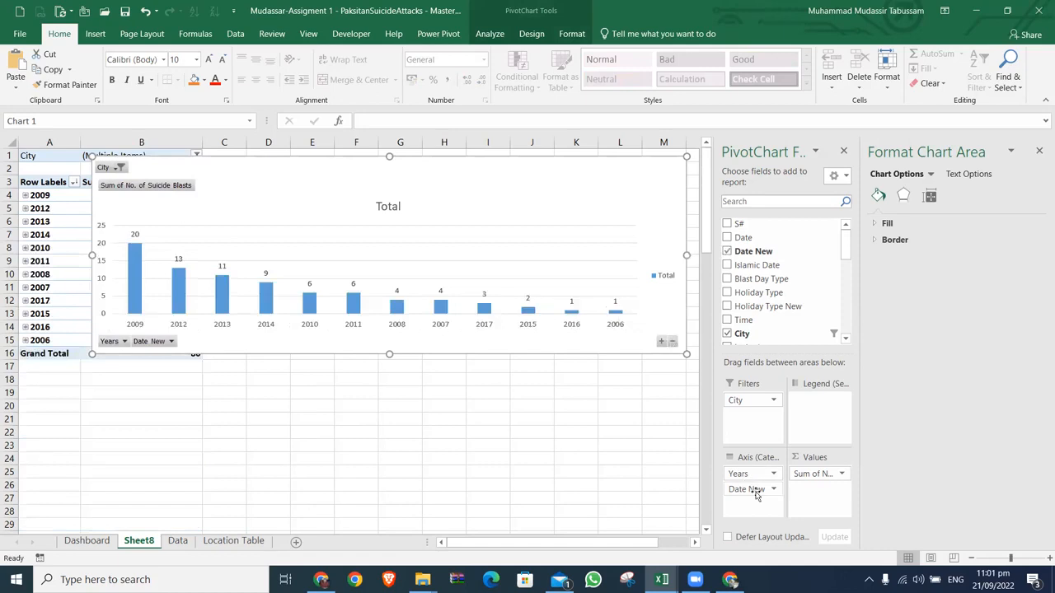
Step: Make Years a report filter instead of an axis field and filter it to 2012, moving the chart clear of the filter cells meanwhile
drag(749, 479, 749, 421)
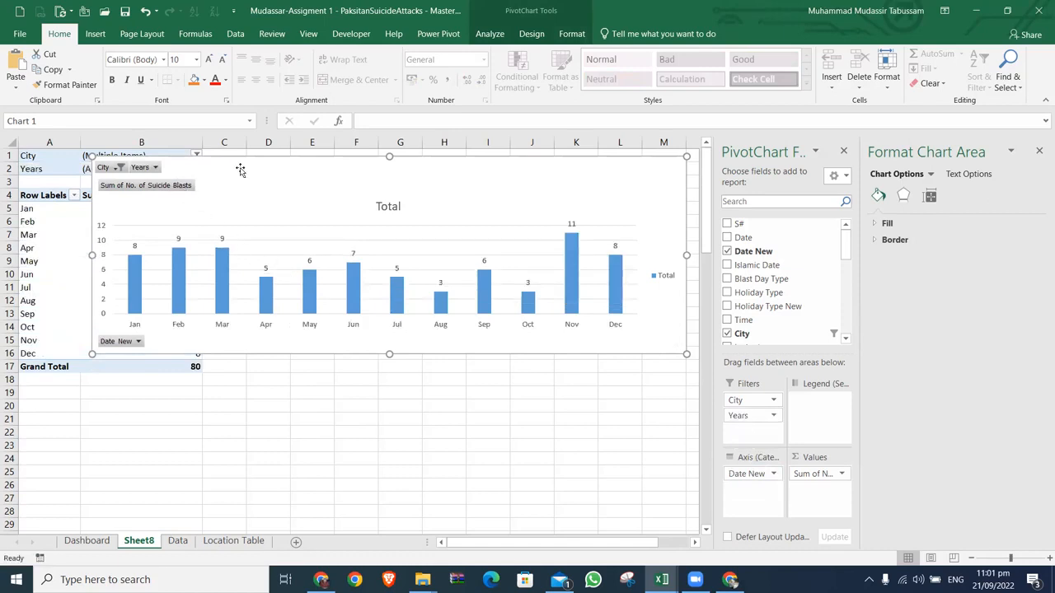
drag(240, 169, 289, 289)
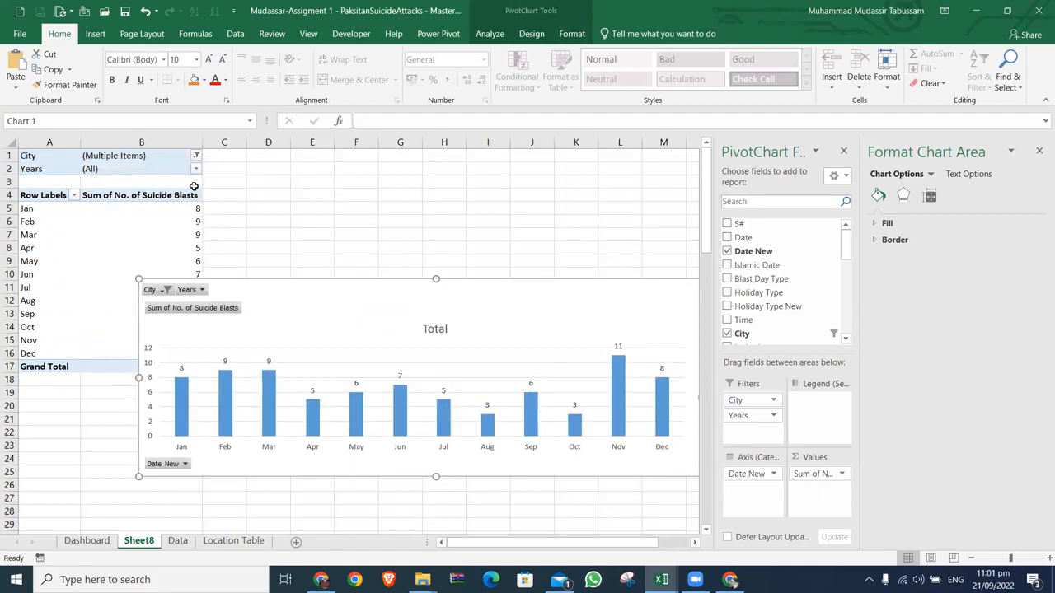
click(195, 169)
click(99, 184)
text(2010)
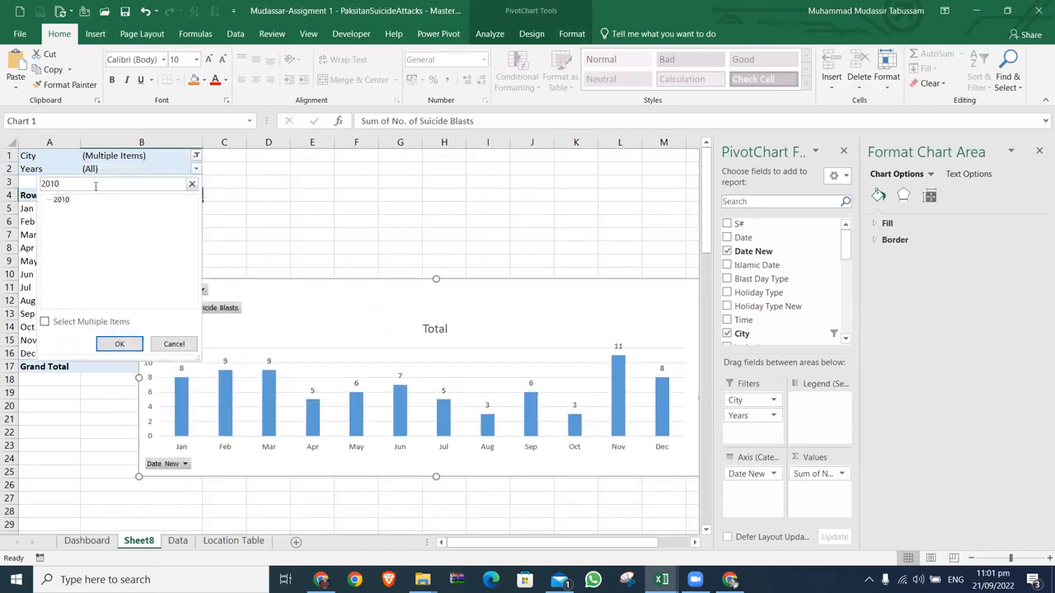
key(BackSpace)
key(BackSpace)
key(BackSpace)
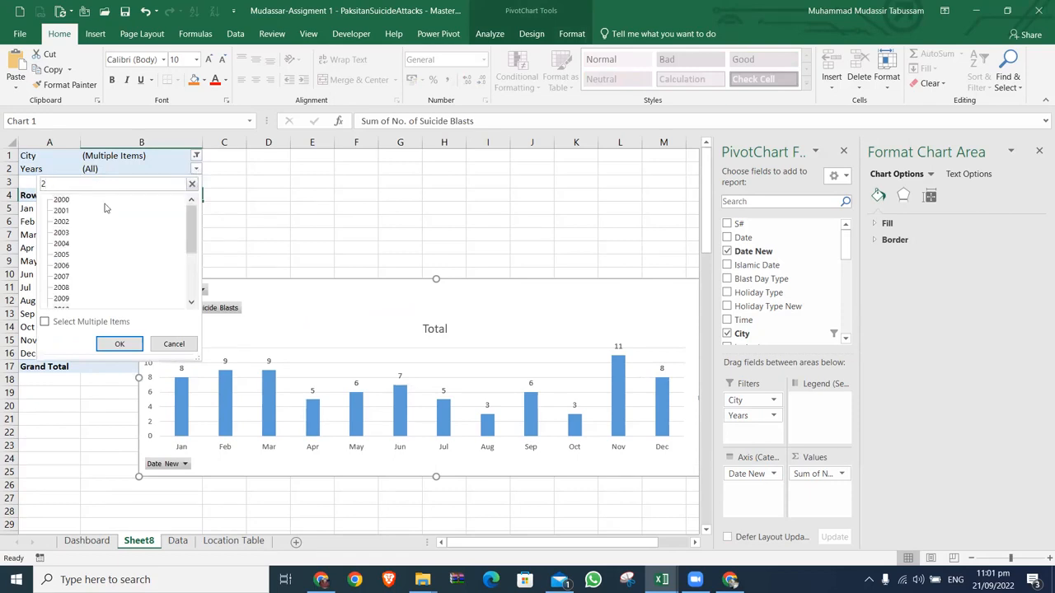
text(012)
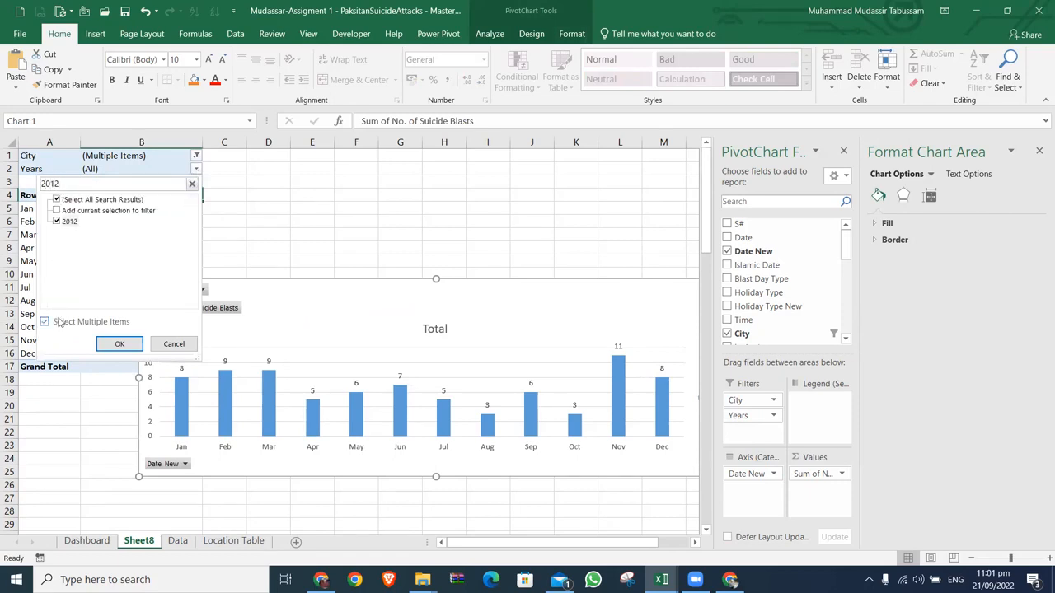
click(116, 344)
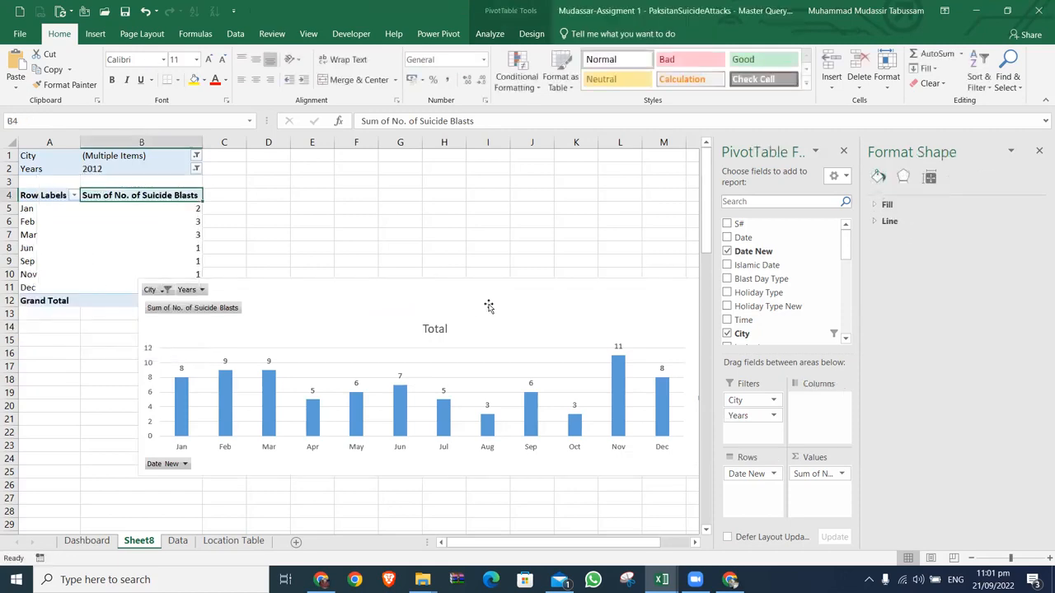
drag(494, 306, 413, 219)
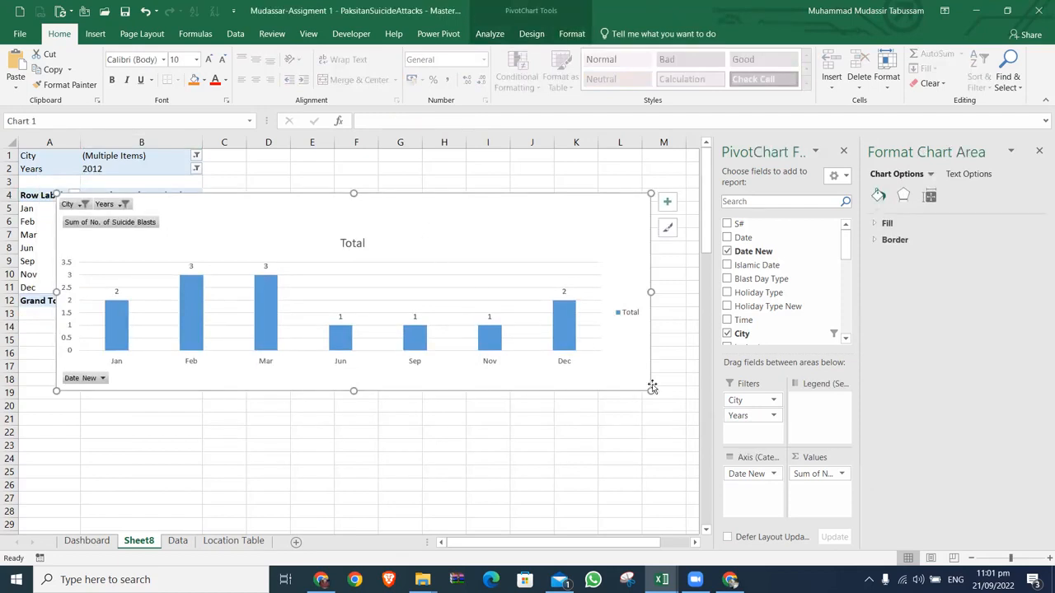
Step: Remove all the fields from the PivotChart so that its layout is empty
drag(746, 474, 632, 463)
drag(733, 410, 635, 412)
drag(816, 473, 644, 449)
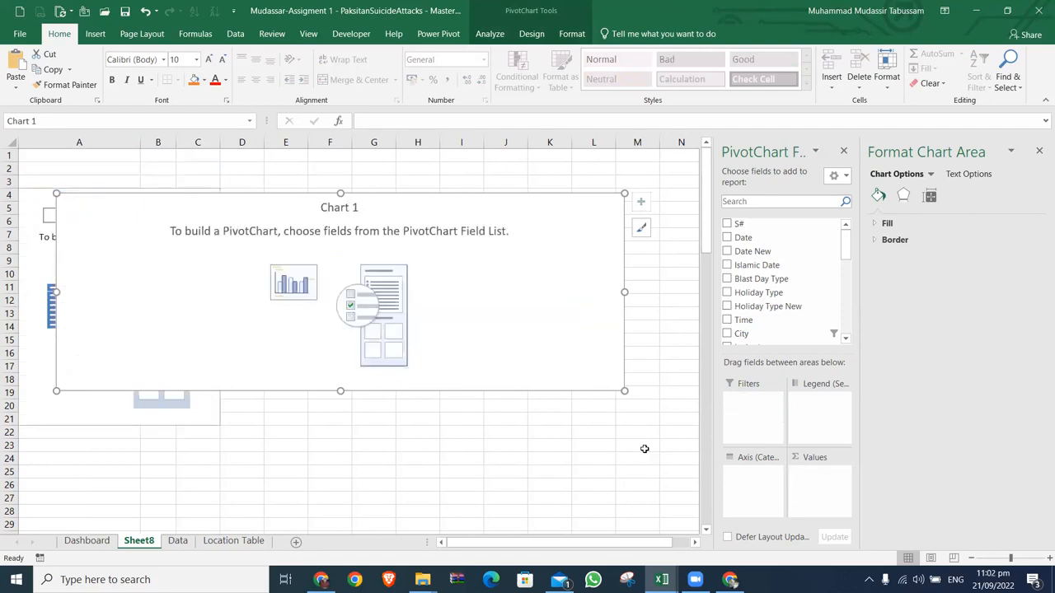
Step: Chart No. of Suicide Blasts by Location Category2 and move the chart beside the table, starting at about D4
drag(846, 248, 754, 476)
click(796, 203)
text(no)
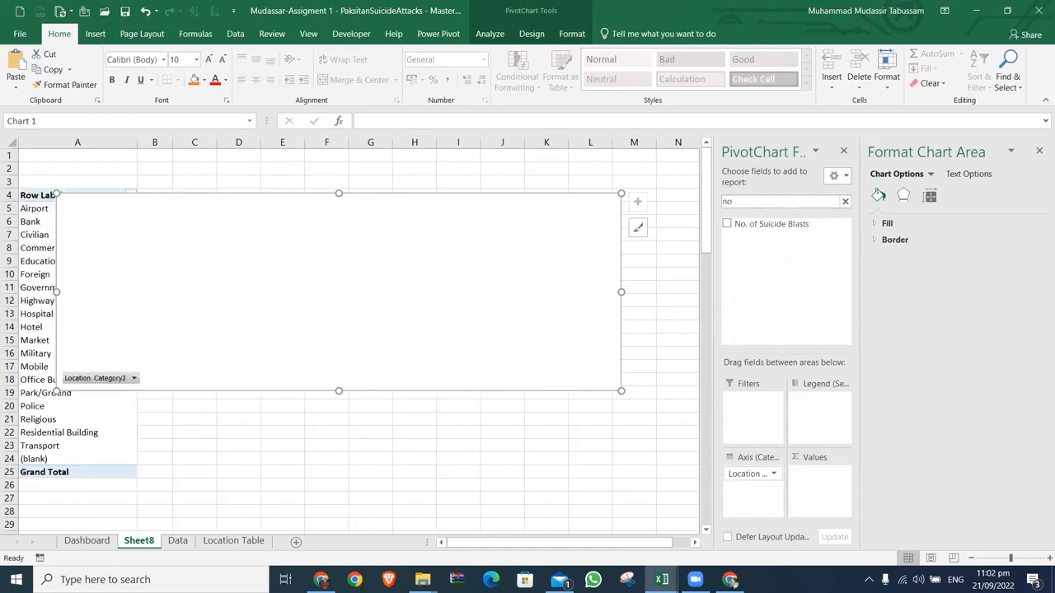
click(726, 224)
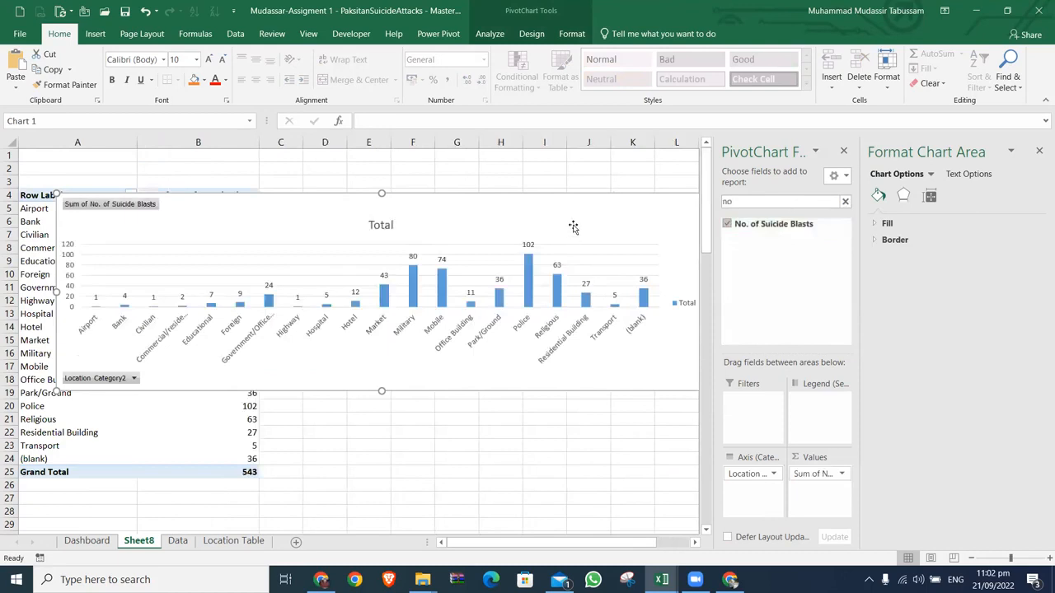
drag(412, 196, 580, 207)
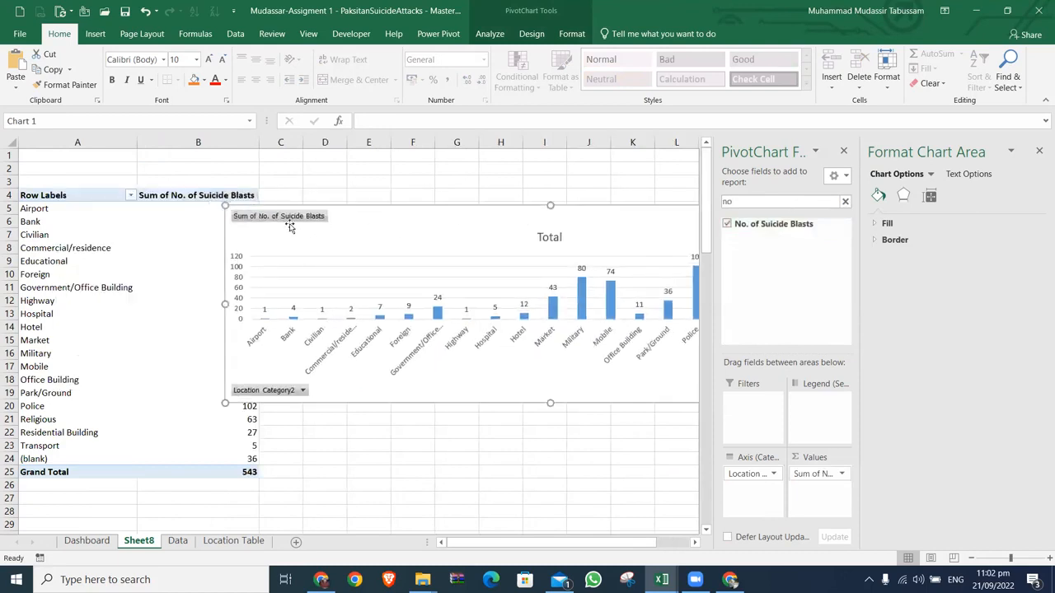
Step: Sort the location categories by Sum of No. of Suicide Blasts from largest to smallest and move the chart back over the table
click(251, 209)
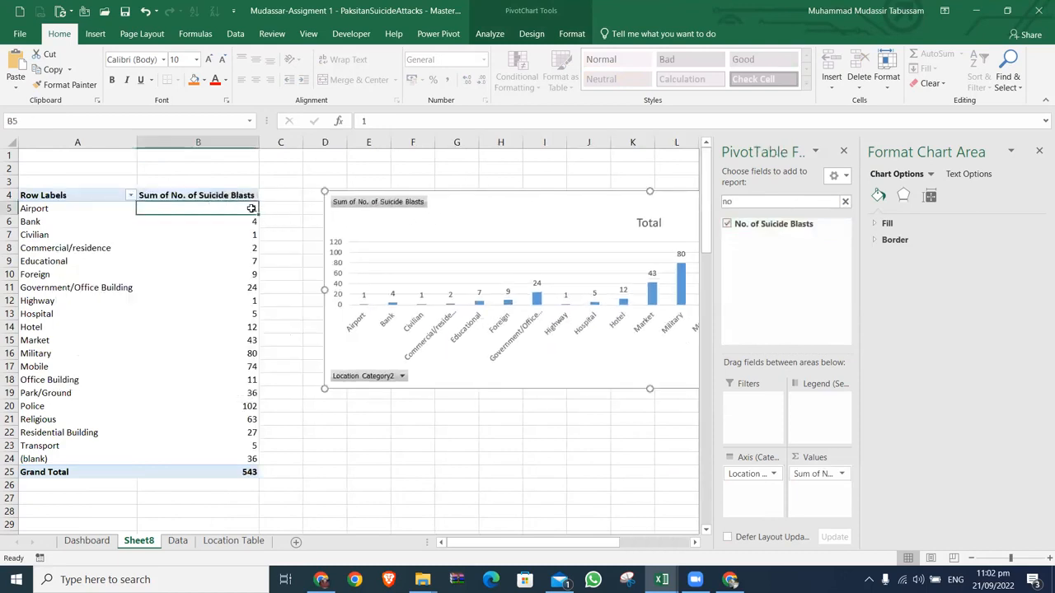
right_click(252, 210)
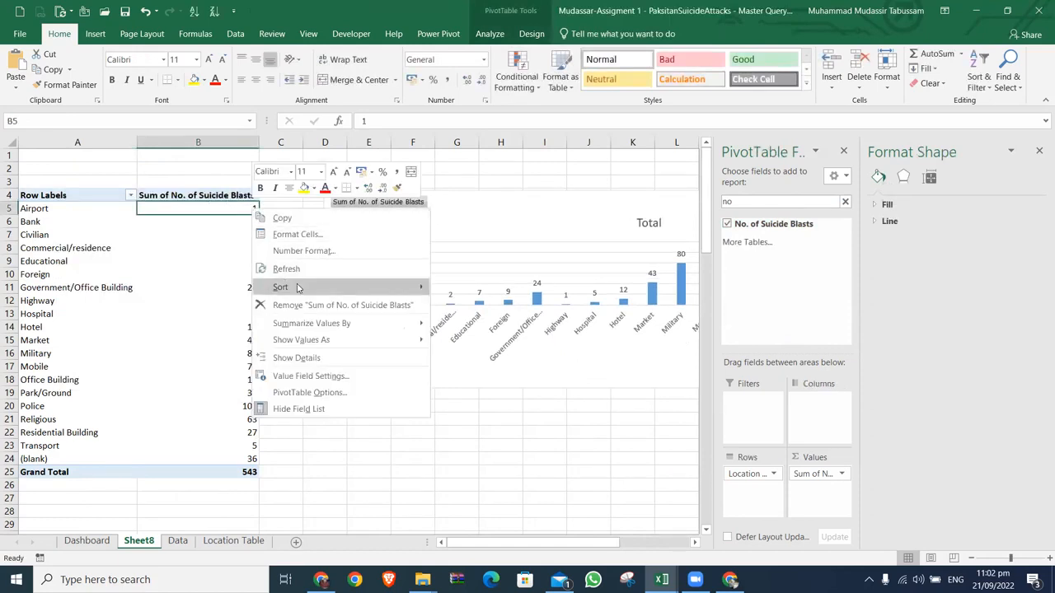
mouse_move(297, 287)
click(457, 307)
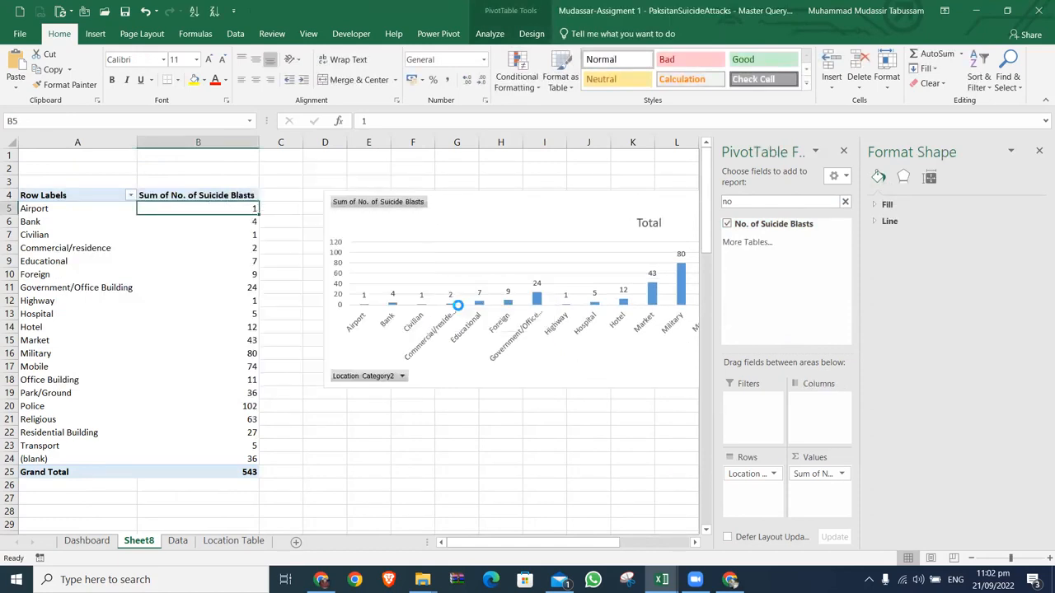
drag(481, 202, 219, 186)
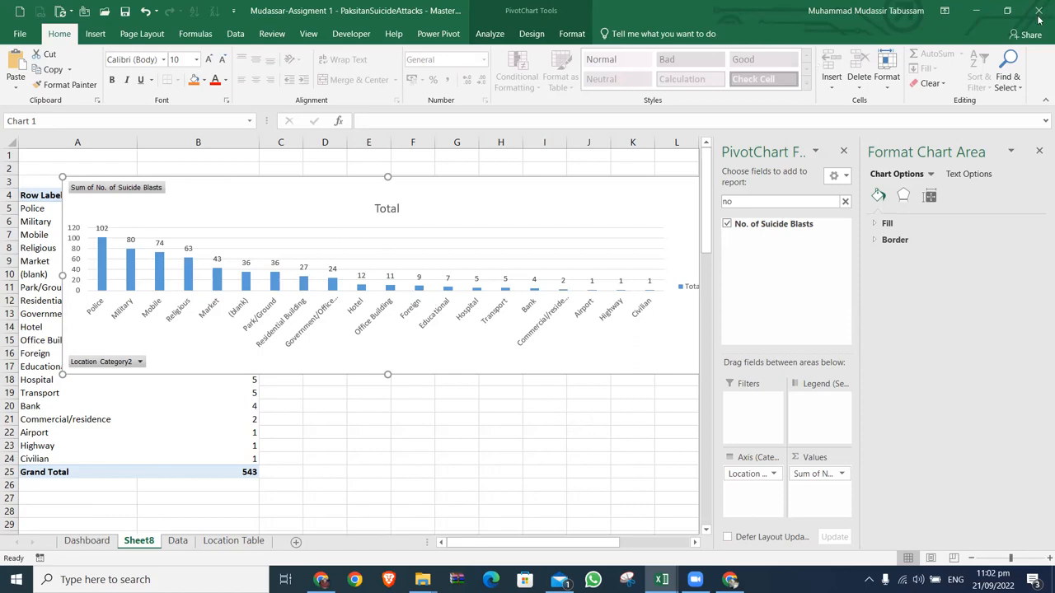
Step: Close the workbook and save its changes
key(ctrl+w)
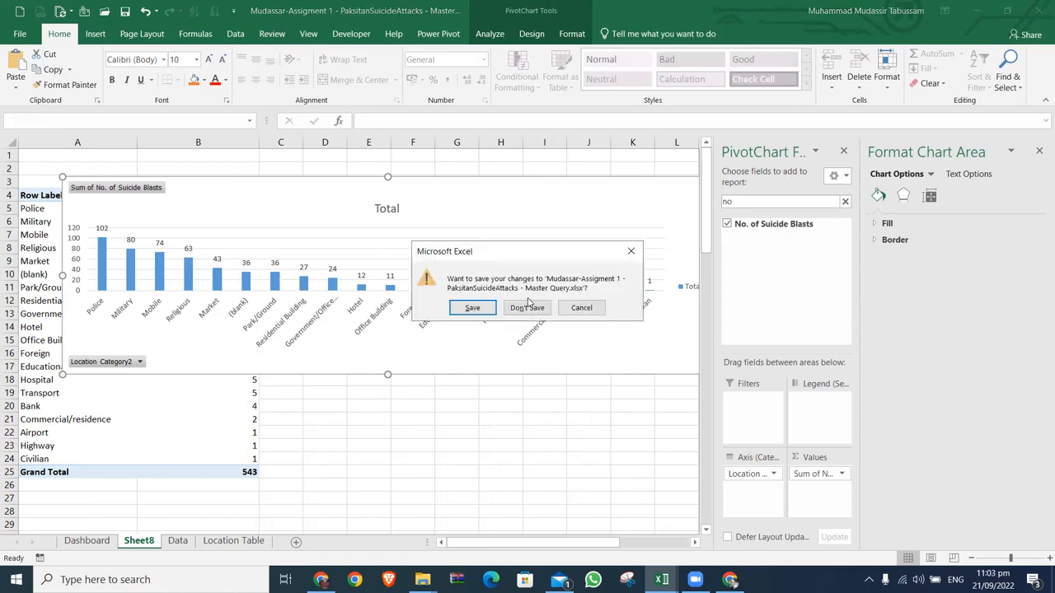
click(476, 309)
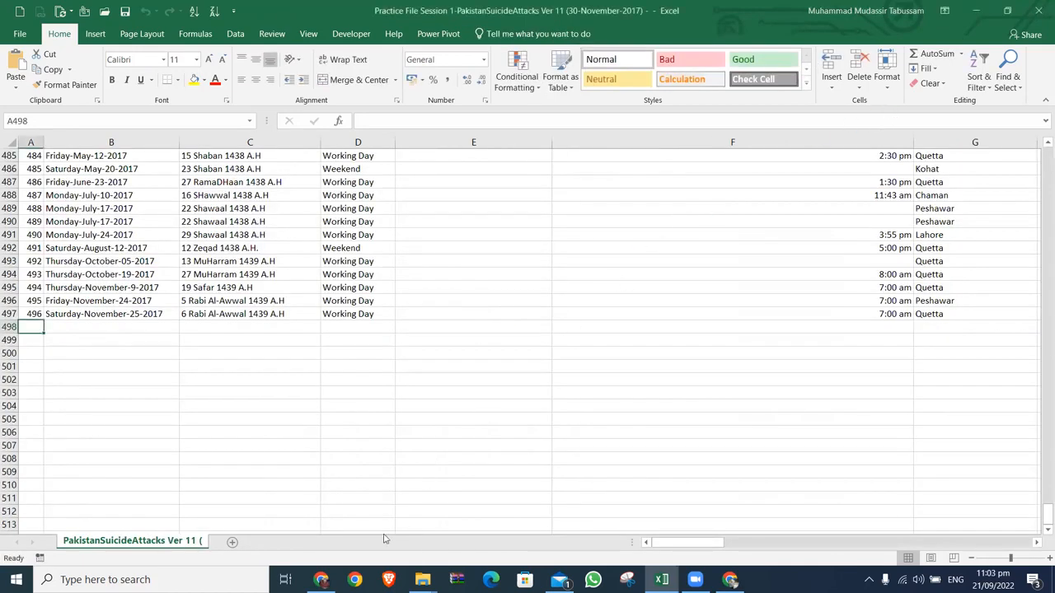
Step: Open the 1,973 KB practice workbook from the Assignments - Course 6 - Session 1 folder
mouse_move(422, 577)
click(429, 531)
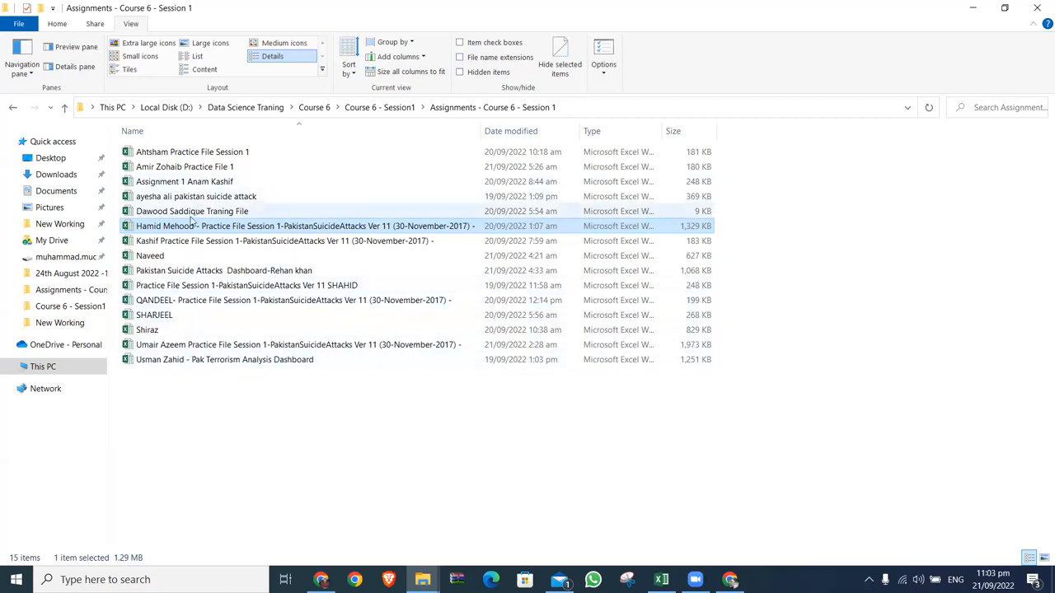
click(188, 245)
key(u)
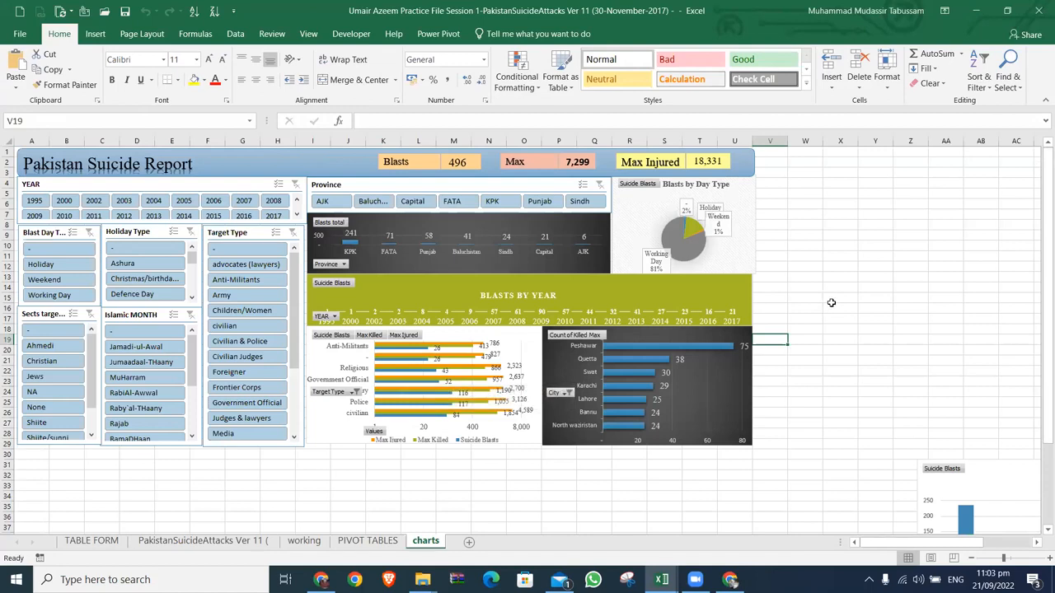
Step: Check which cells the Blasts and Max figures in the Pakistan Suicide Report header are linked to
click(472, 165)
click(563, 163)
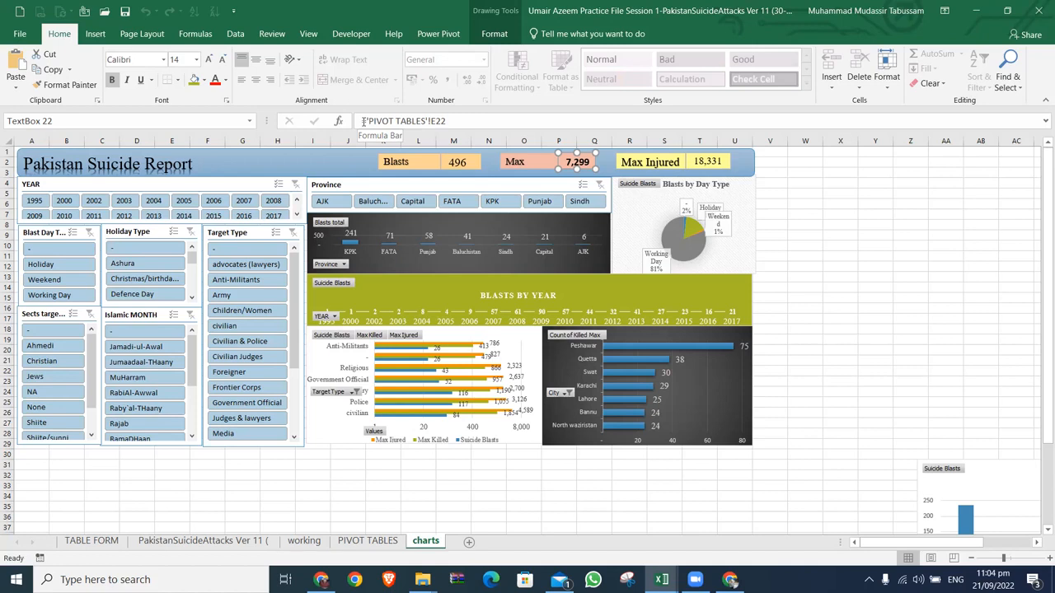
Step: Open the 1,329 KB practice workbook with the Pakistan Suicide Attacks dashboard from the assignments folder
key(alt+Tab)
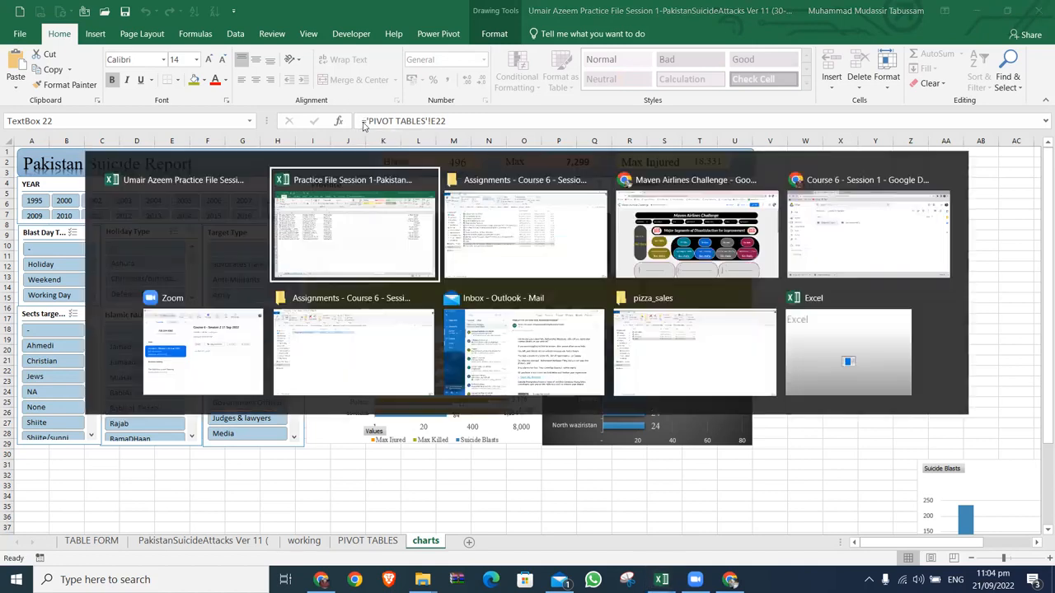
key(Up)
key(Up)
key(Up)
key(Up)
key(Up)
key(Up)
key(Down)
key(Down)
key(Down)
key(Up)
key(Up)
key(Up)
key(Up)
key(Up)
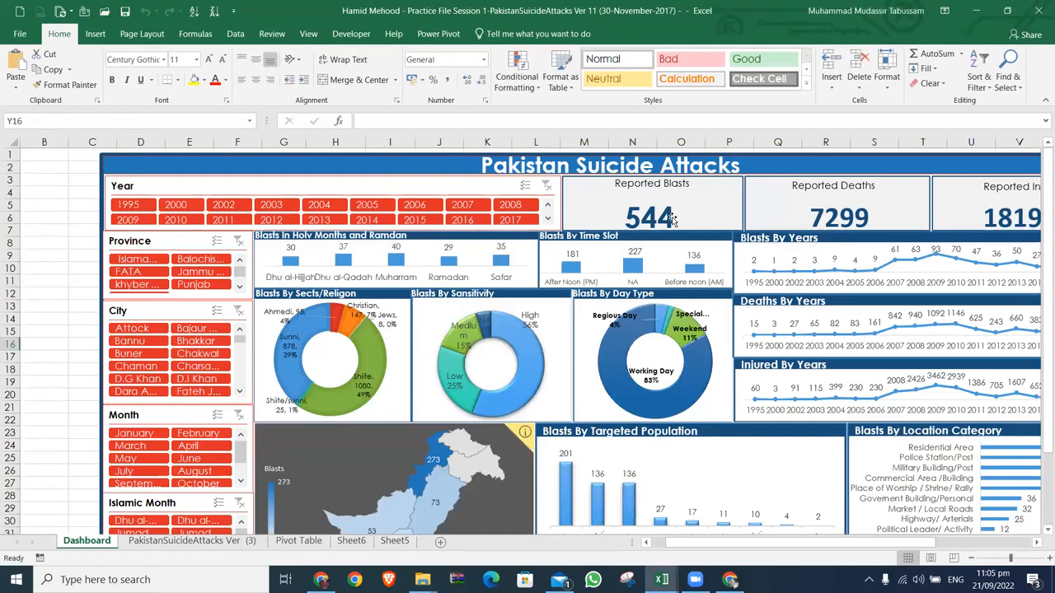
Step: Shift the dashboard's large background shape down, away from behind the Reported Blasts card
click(672, 218)
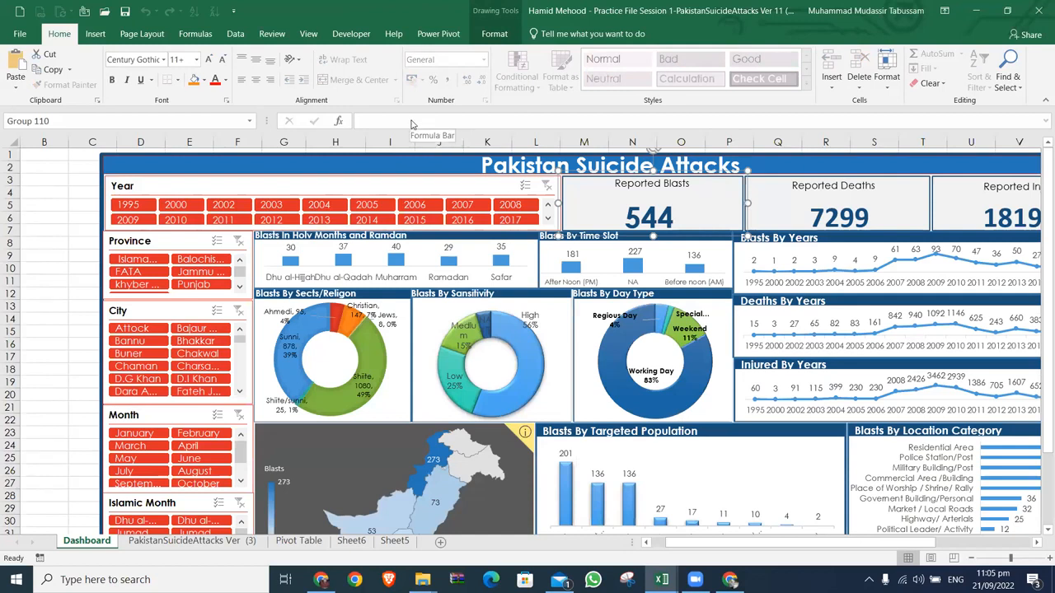
drag(679, 206, 424, 370)
click(669, 217)
drag(674, 206, 677, 295)
click(634, 194)
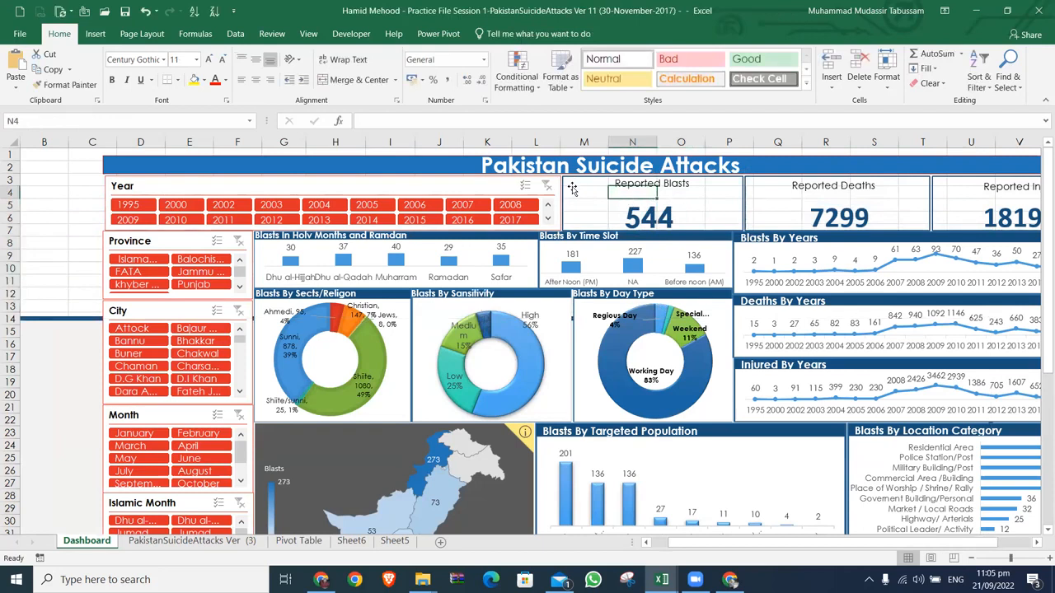
Step: Move the Reported Deaths card down over the yearly charts and put the Reported Blasts figure's text box in its place to check its linked cell
click(579, 176)
drag(744, 204, 747, 288)
click(651, 206)
drag(668, 205, 843, 177)
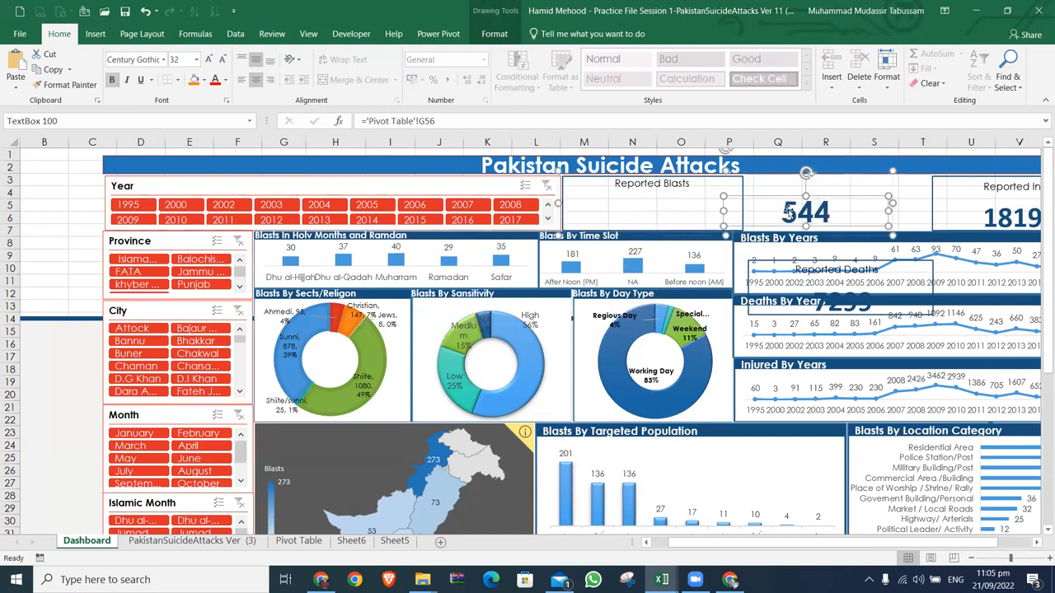
mouse_move(829, 200)
mouse_down()
mouse_move(185, 198)
mouse_move(574, 182)
mouse_move(653, 233)
mouse_move(832, 202)
mouse_up()
Step: On the Pivot Table sheet, inspect the grand total and row field of the blast time slot pivot table
click(302, 541)
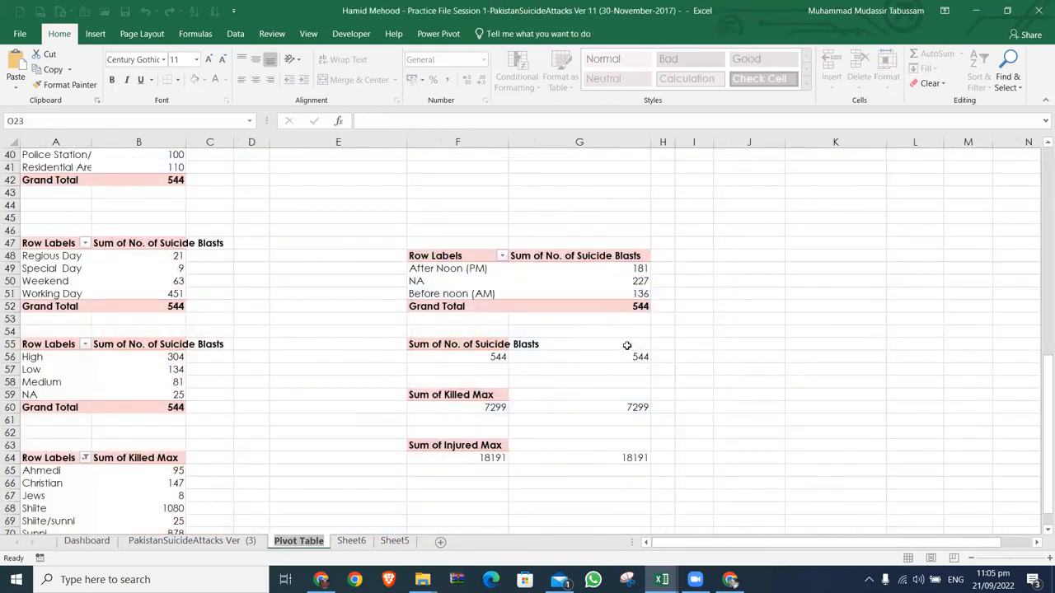
click(642, 305)
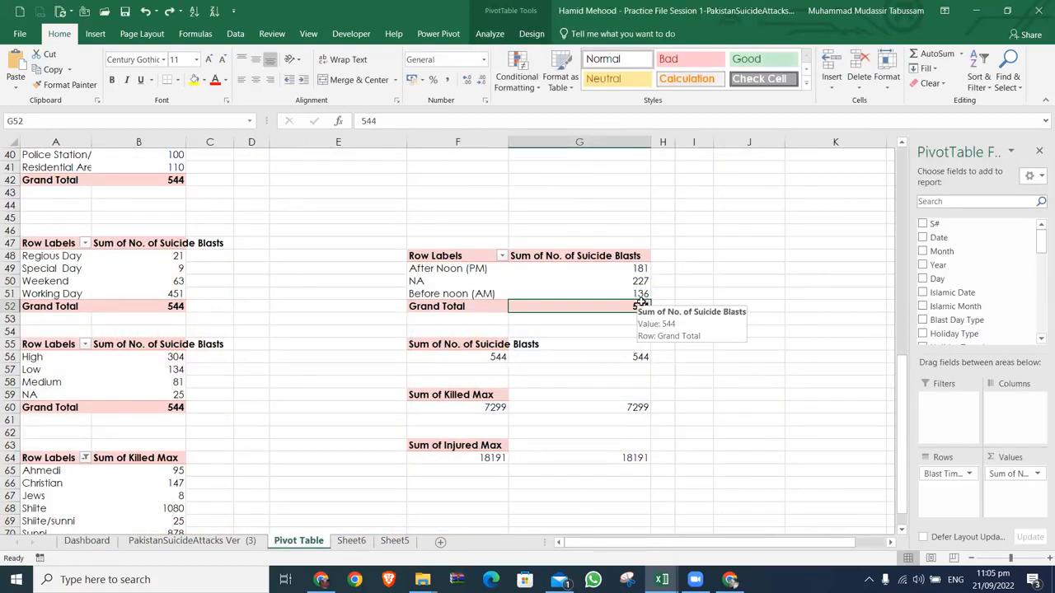
click(961, 475)
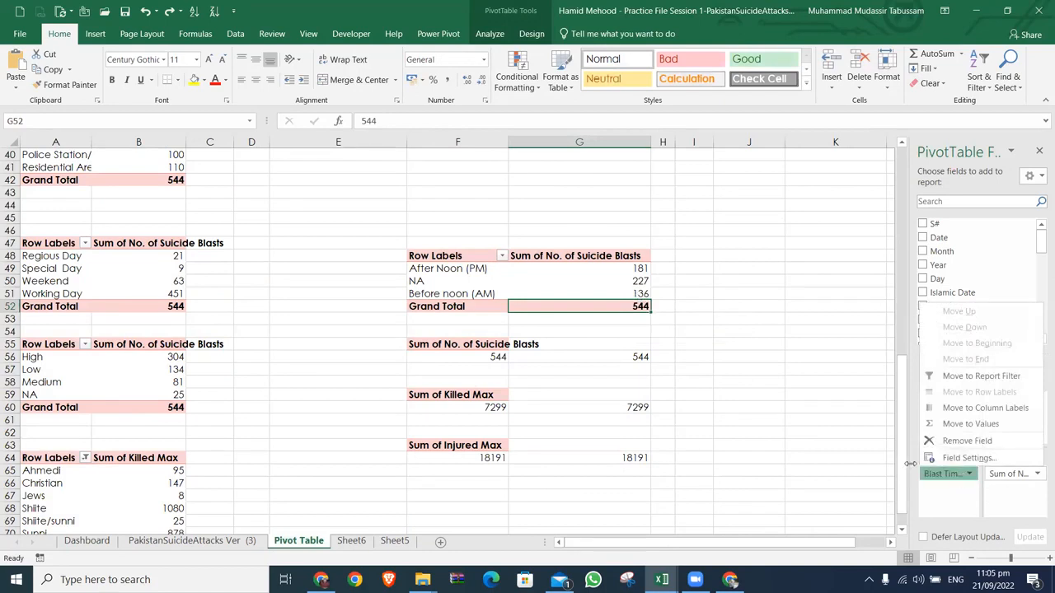
click(773, 369)
click(640, 306)
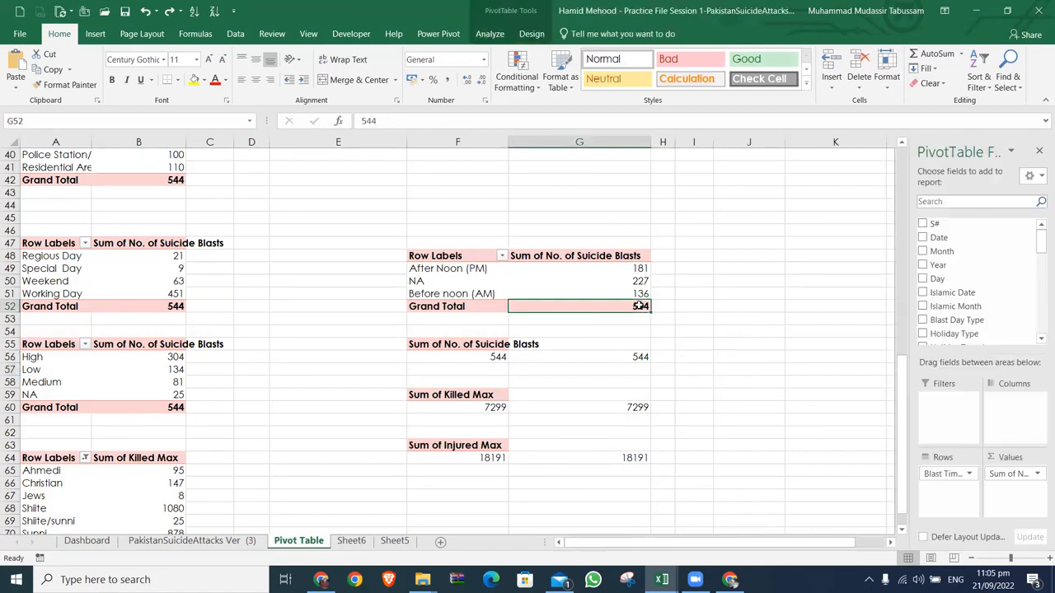
Step: Examine the rest of the Pivot Table sheet, from the yearly pivots to the single-value blasts, killed and injured totals
key(Page_Down)
key(ctrl+Up)
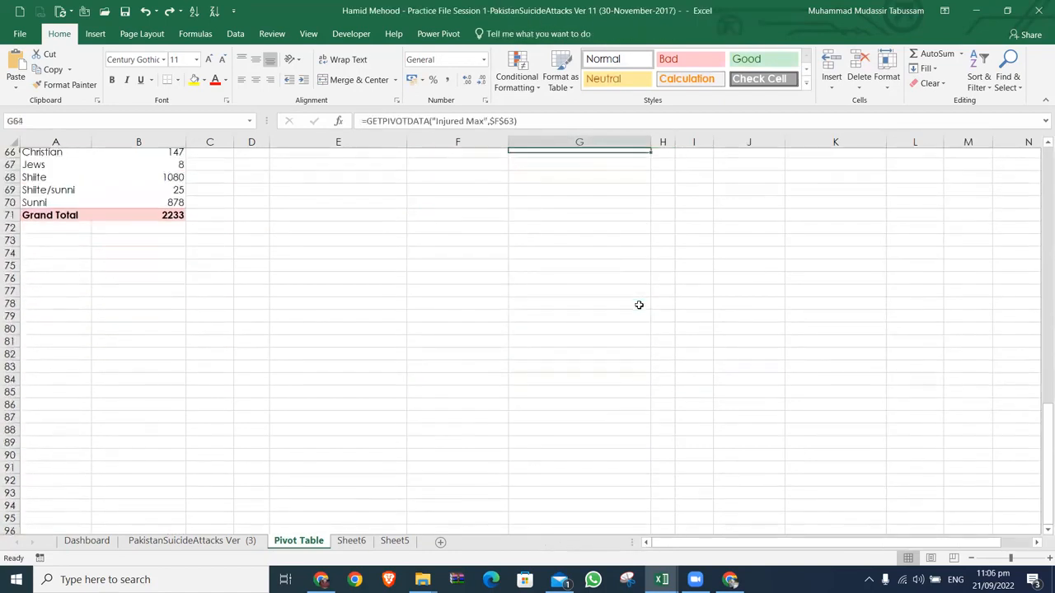
key(ctrl+Up)
key(ctrl+Up)
key(ctrl+Up)
key(ctrl+Up)
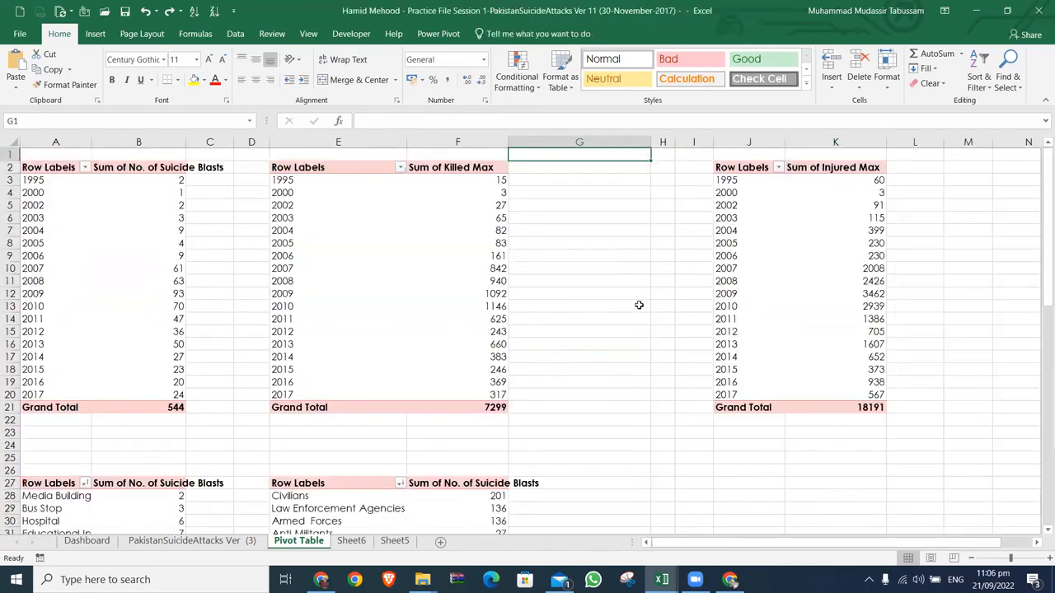
key(ctrl+Down)
key(Down)
key(Page_Down)
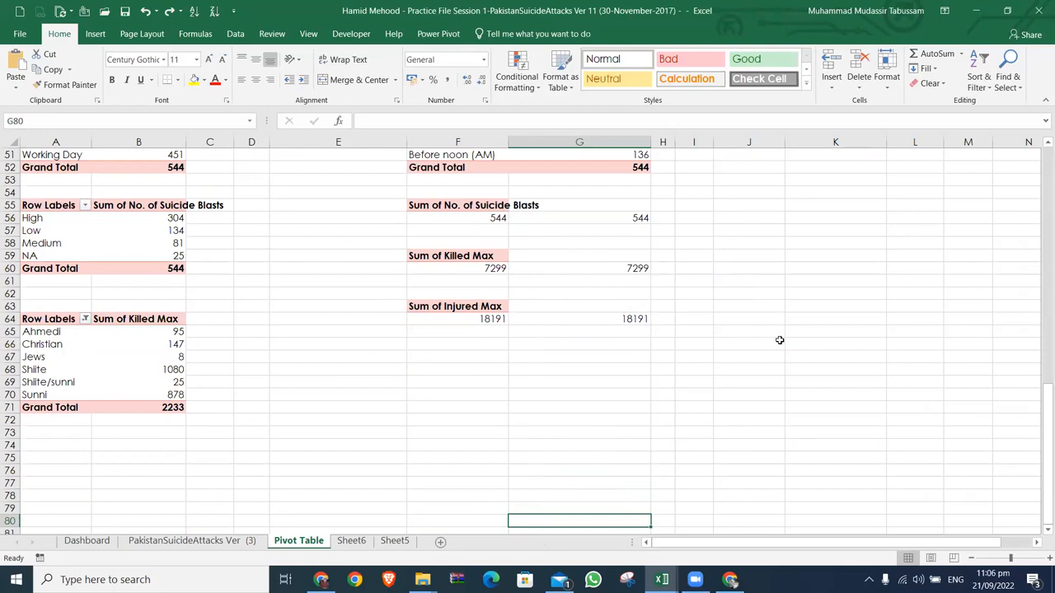
Step: Return to the Dashboard sheet and view the Year slicer's settings without changing them
click(87, 540)
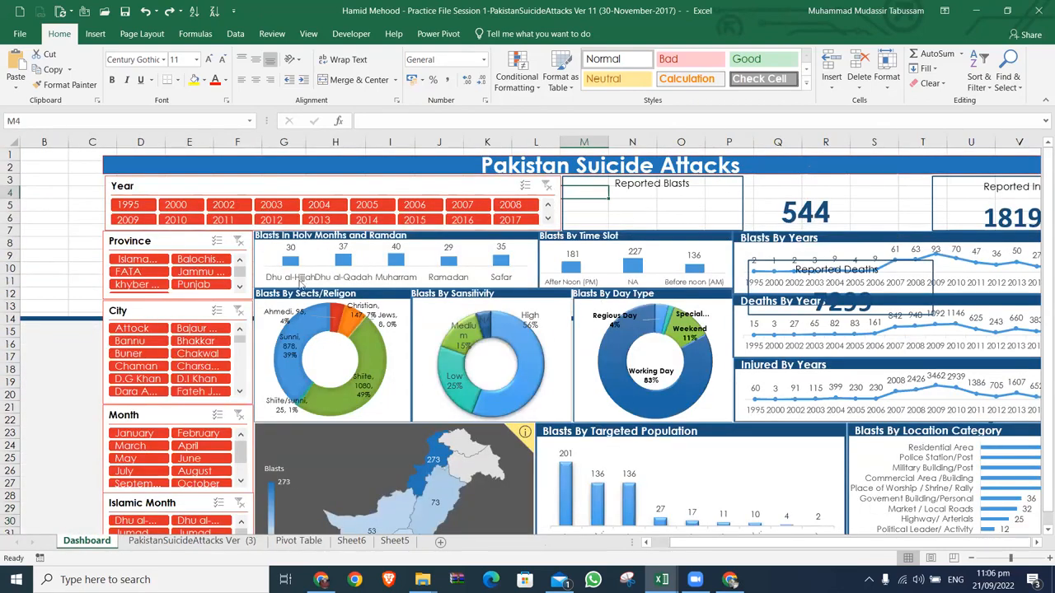
right_click(182, 208)
click(253, 511)
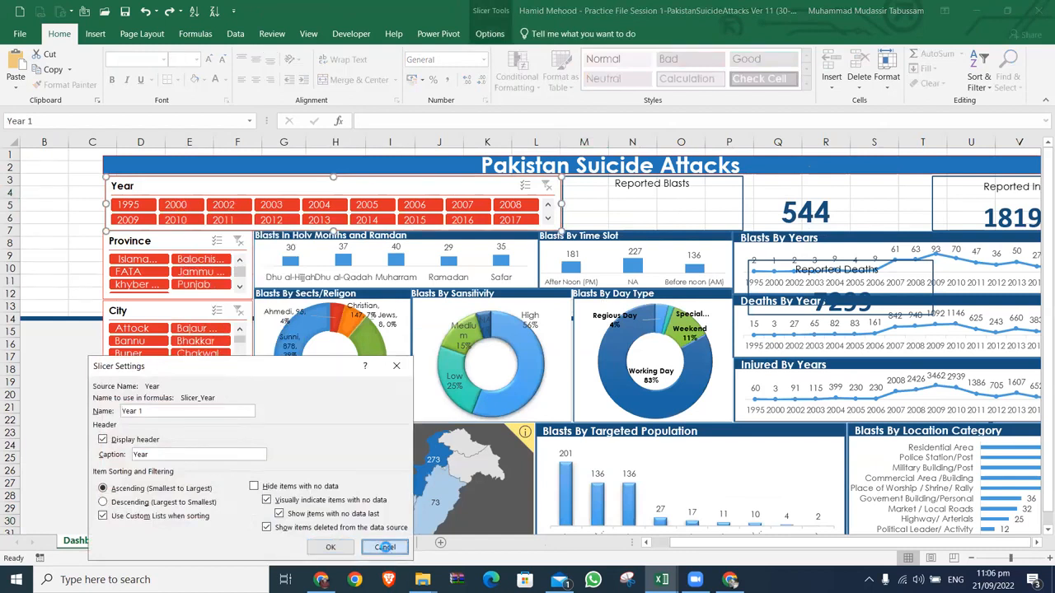
click(385, 547)
Step: Check which pivot tables the City slicer is connected to, enlarging the report connections list to read it
right_click(155, 332)
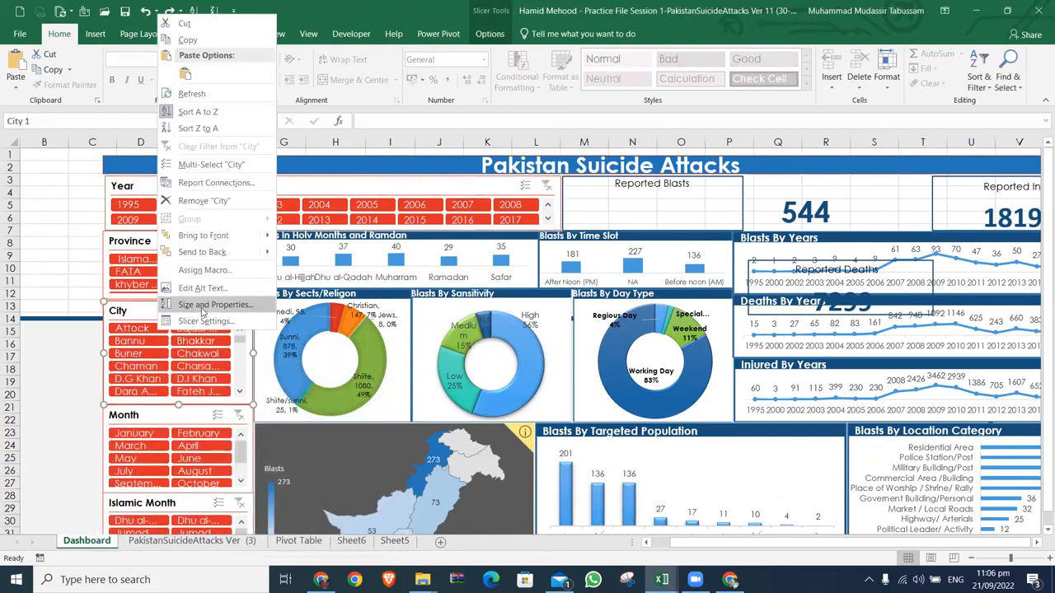
click(216, 183)
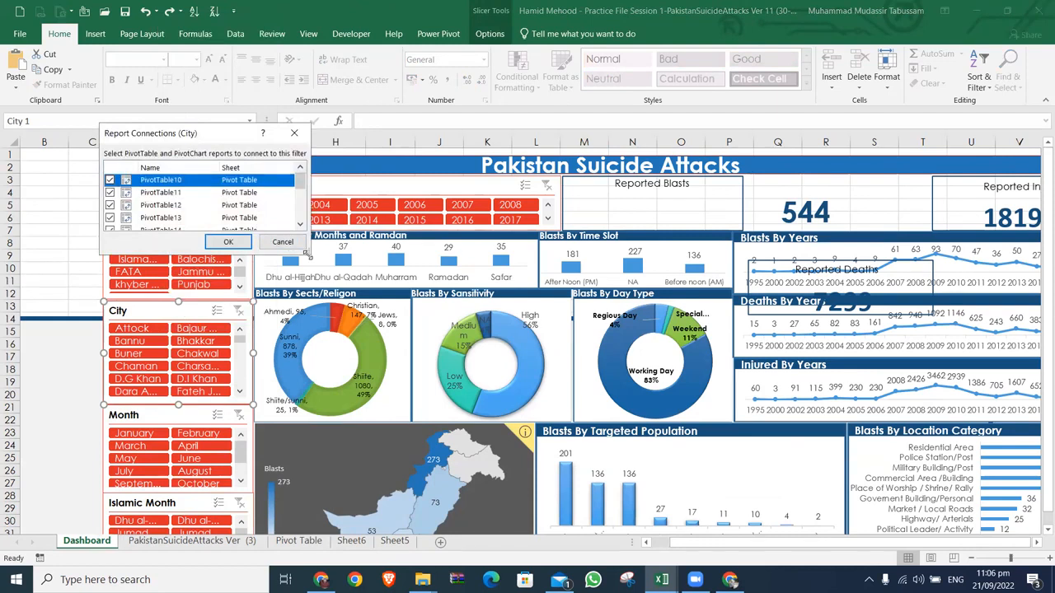
drag(305, 253, 561, 449)
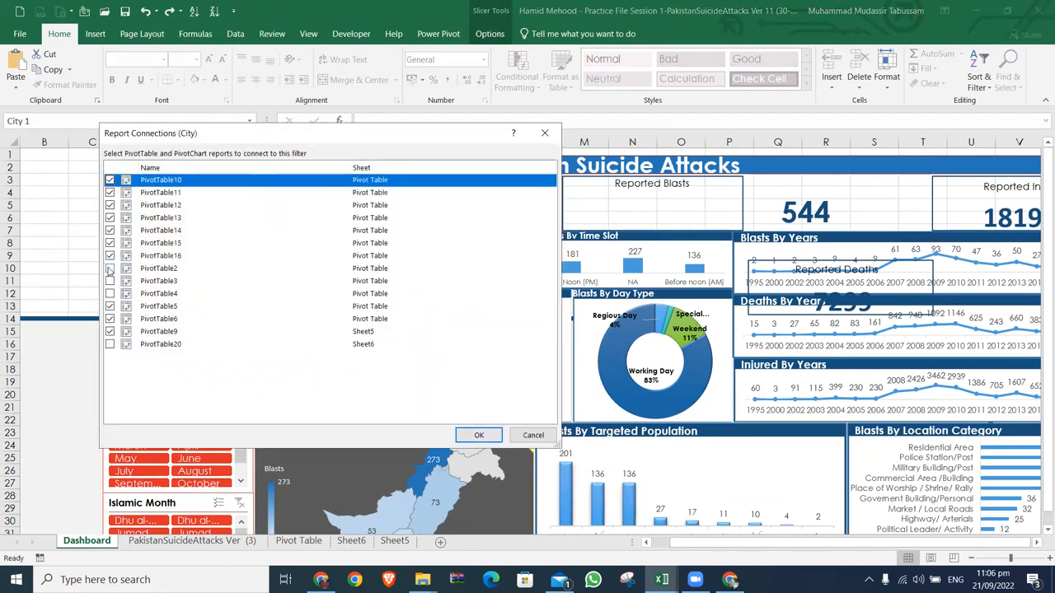
click(545, 134)
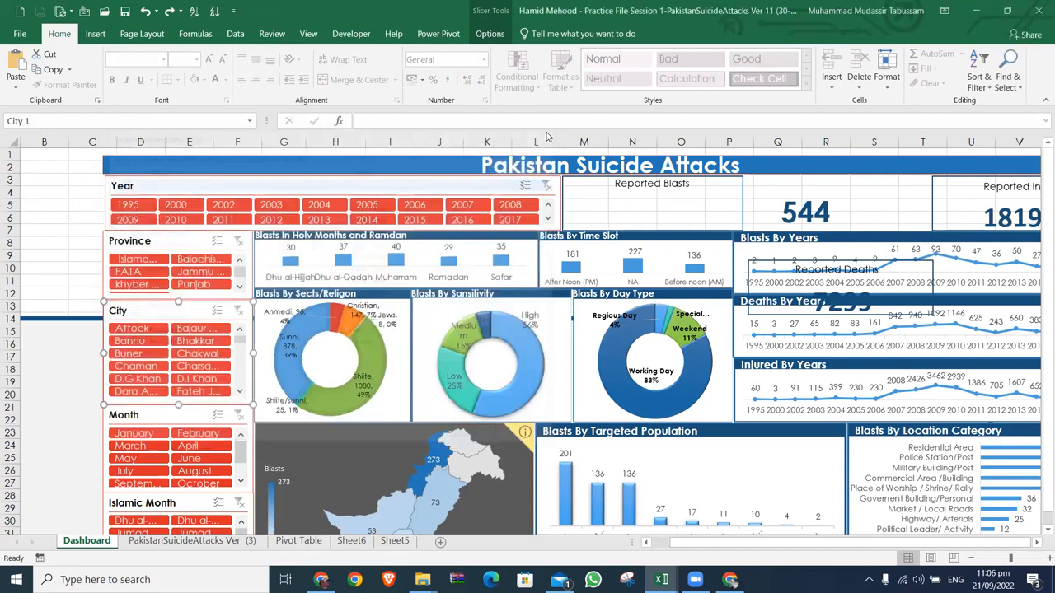
Step: Switch to the Pakistan Suicide Report workbook and filter it by the years 2017, 2016 and 2007 in turn
key(alt+Tab)
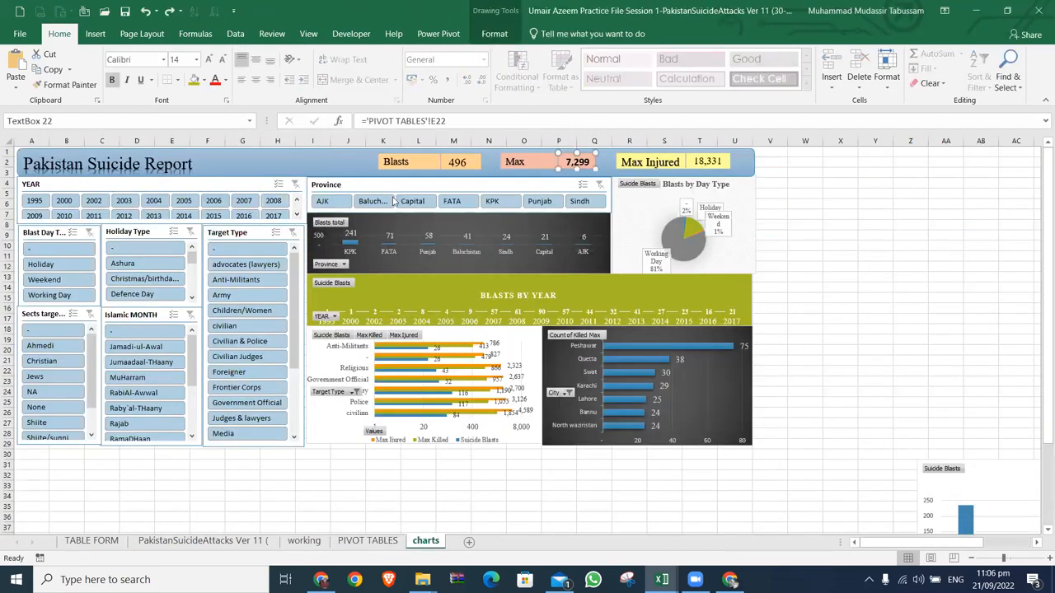
click(273, 215)
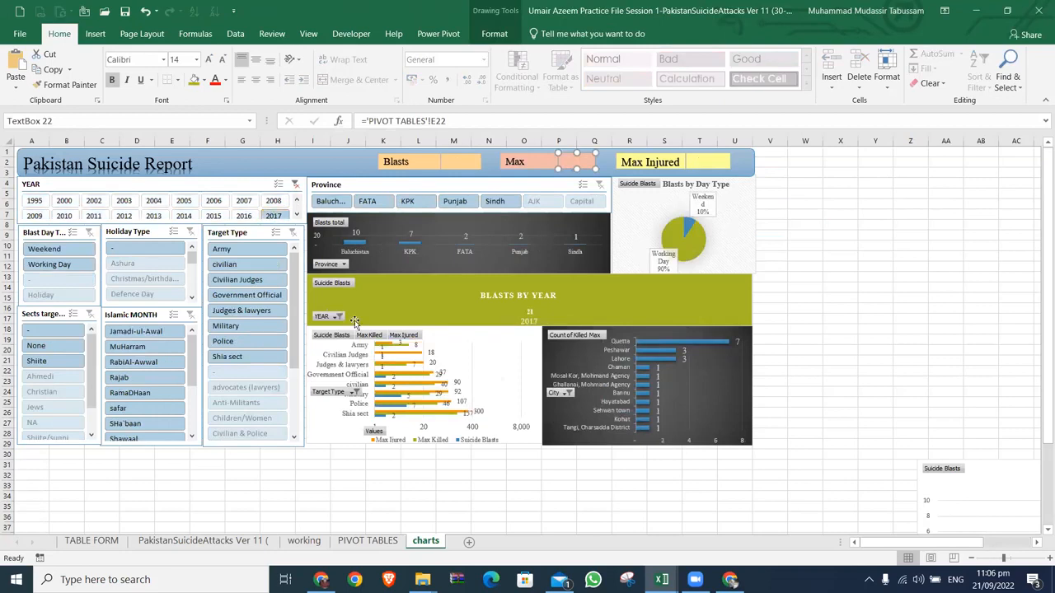
click(243, 216)
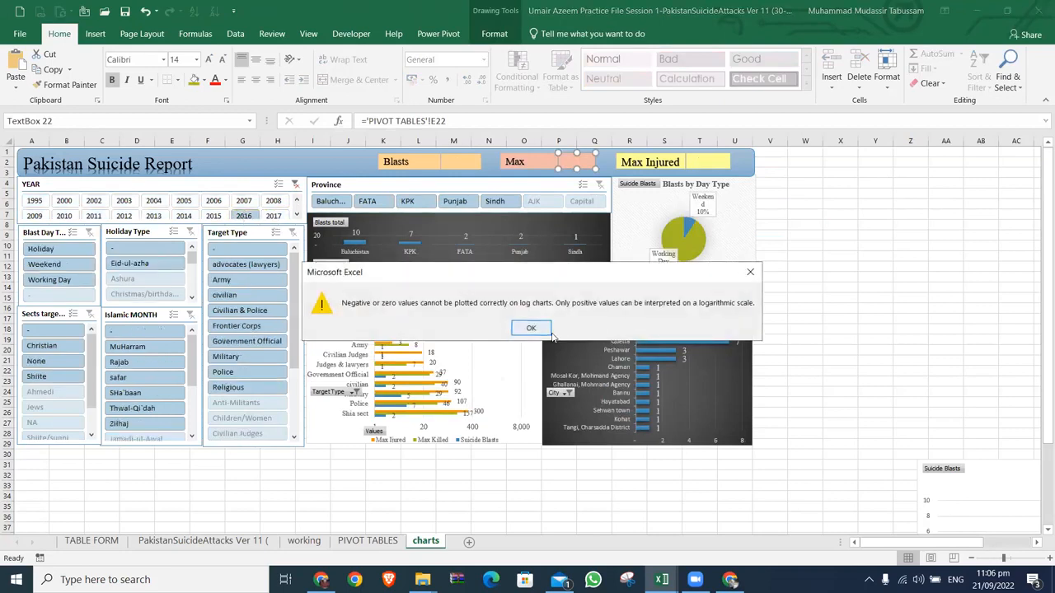
click(540, 327)
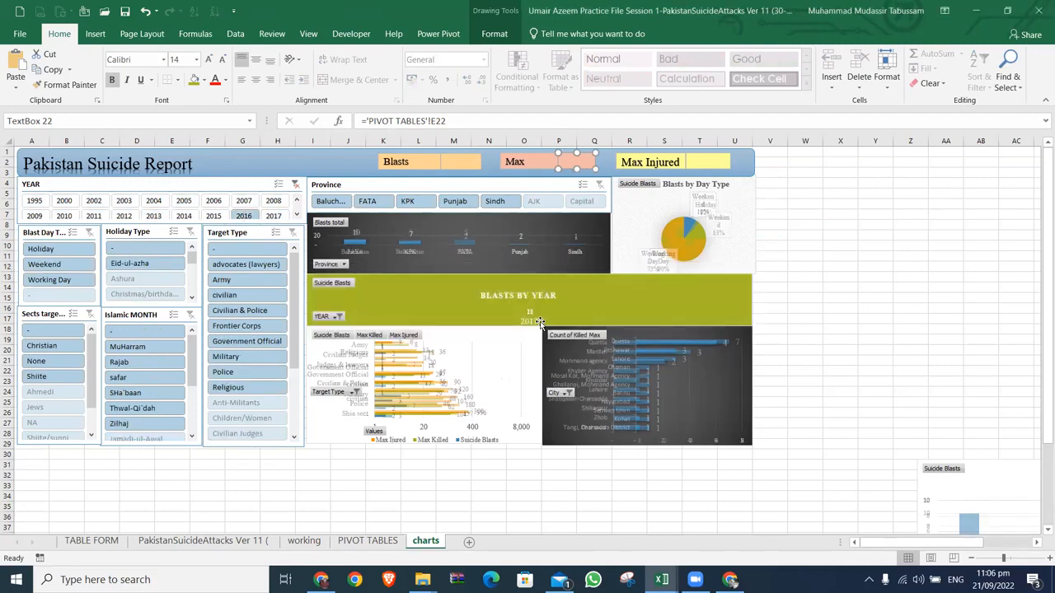
click(237, 202)
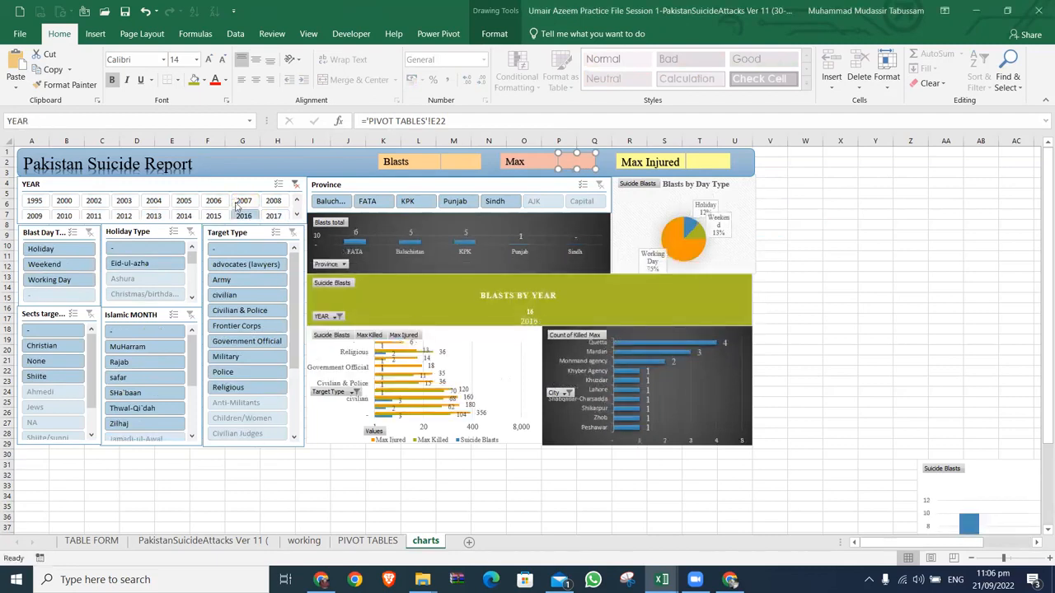
Step: Check the report connections of the YEAR slicer, enlarging the list to see all connected pivot tables
right_click(238, 204)
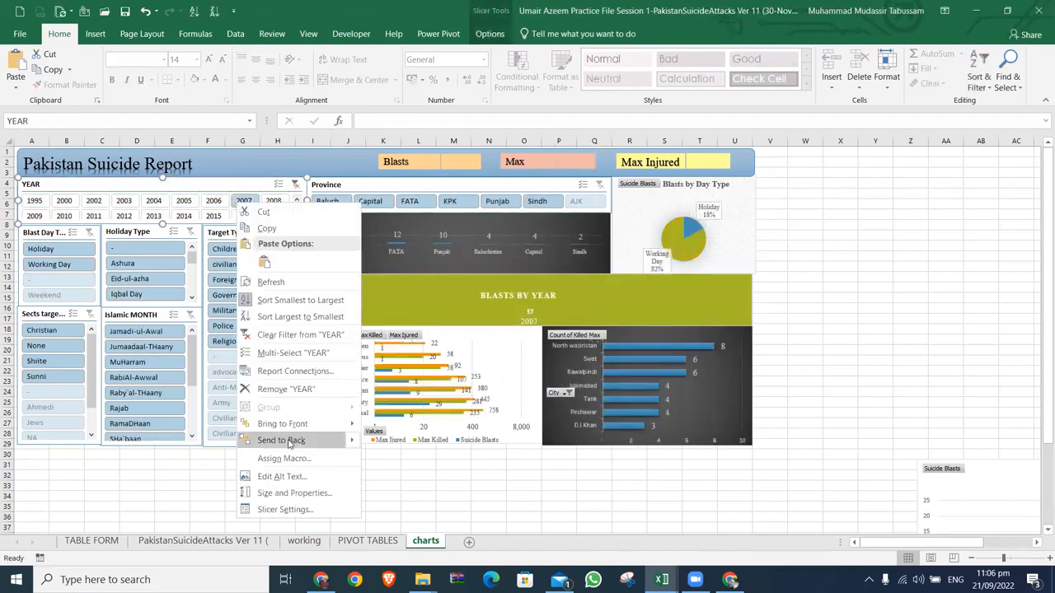
click(299, 371)
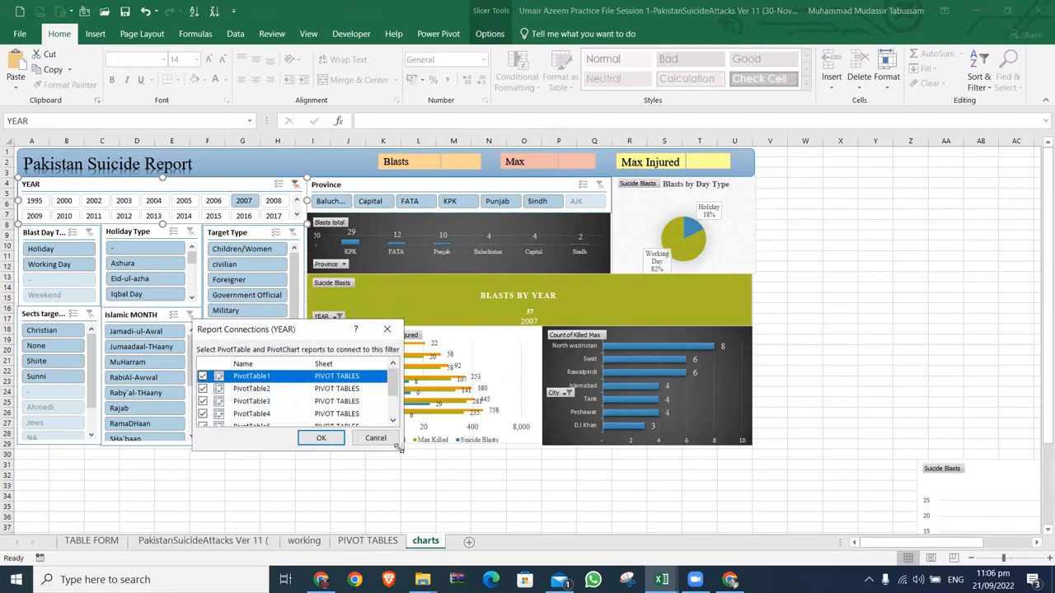
drag(398, 449, 647, 571)
click(609, 561)
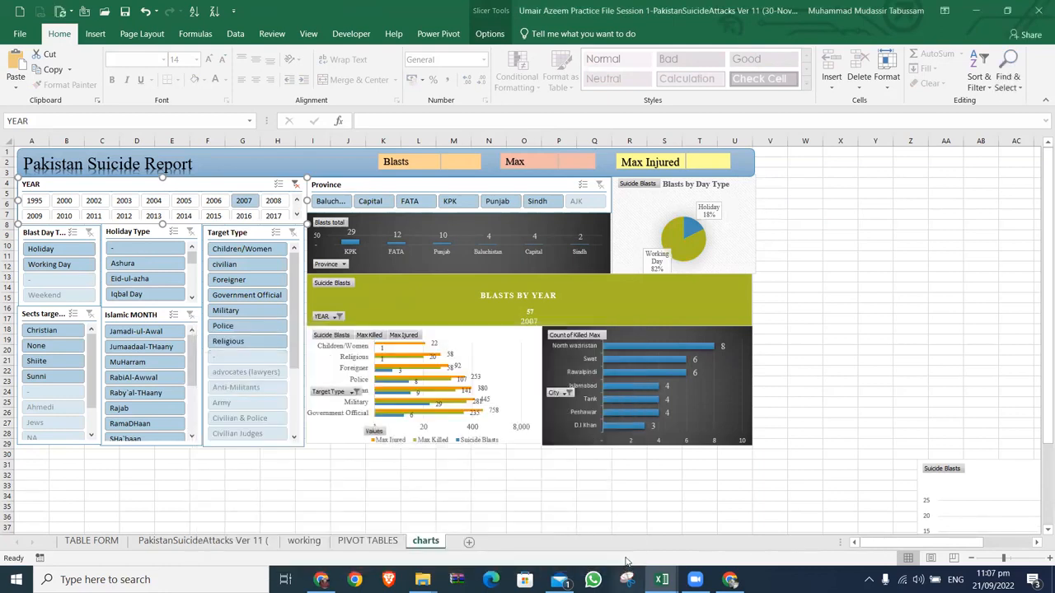
Step: Close the Pakistan Suicide Report, Pakistan Suicide Attacks dashboard and original practice file workbooks
click(1039, 10)
click(522, 312)
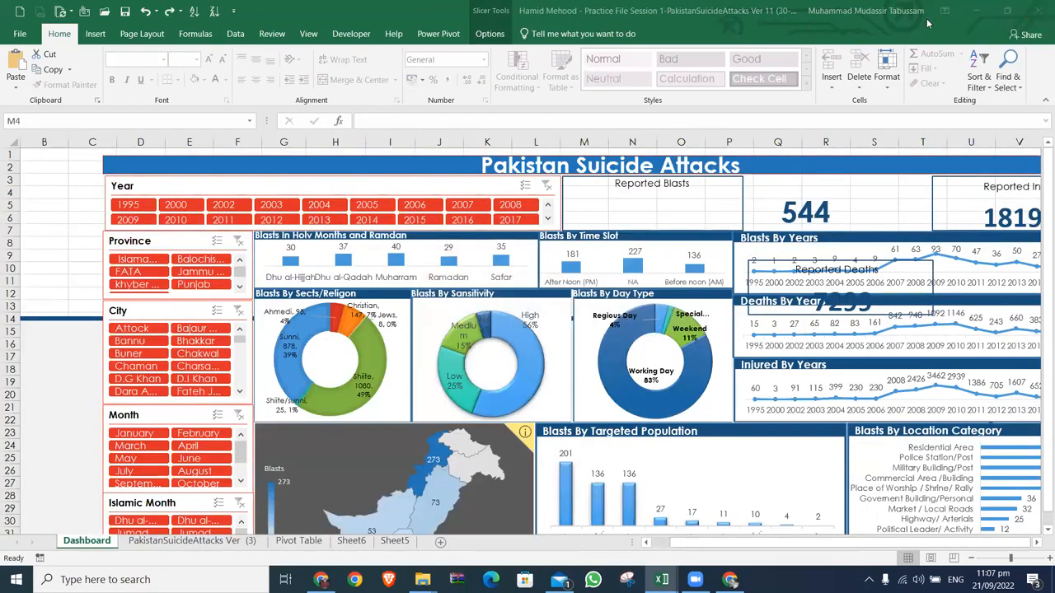
click(1032, 17)
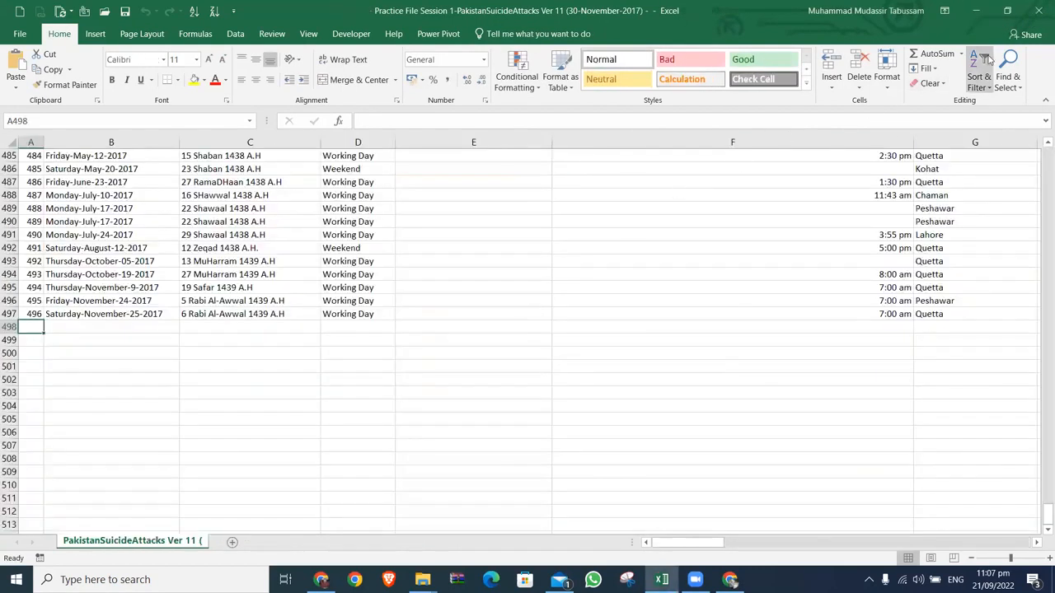
click(1038, 10)
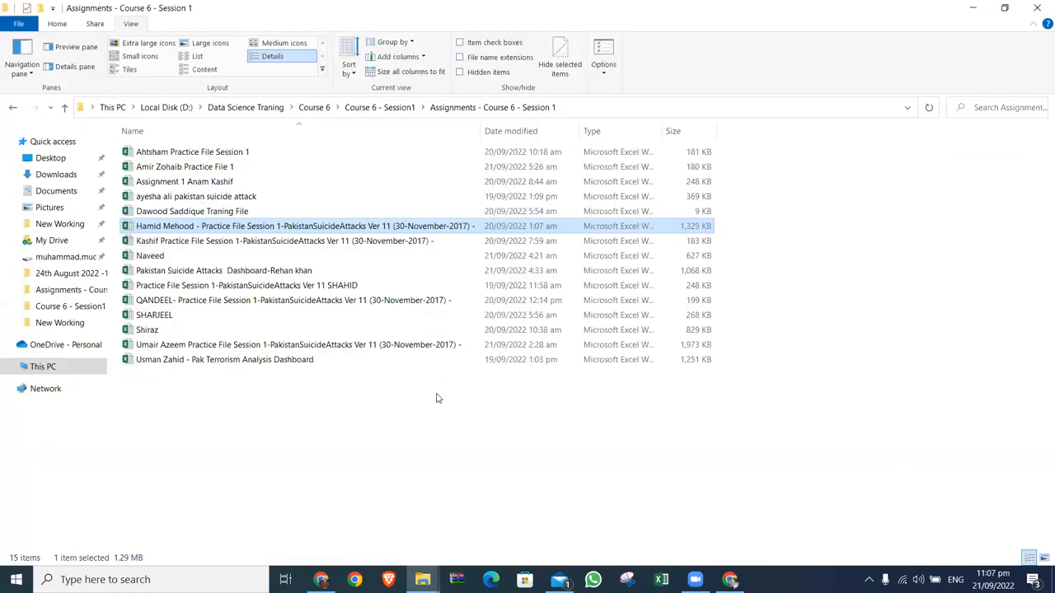